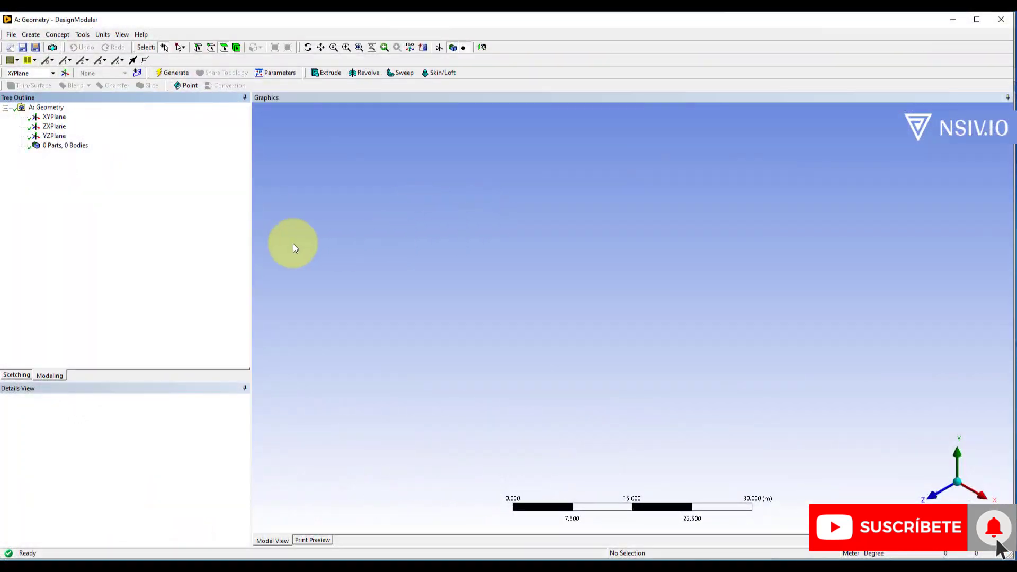
# Sketch a rectangle about 24 m by 8.5 m on the XYPlane with one corner at the origin
pyautogui.click(46, 117)
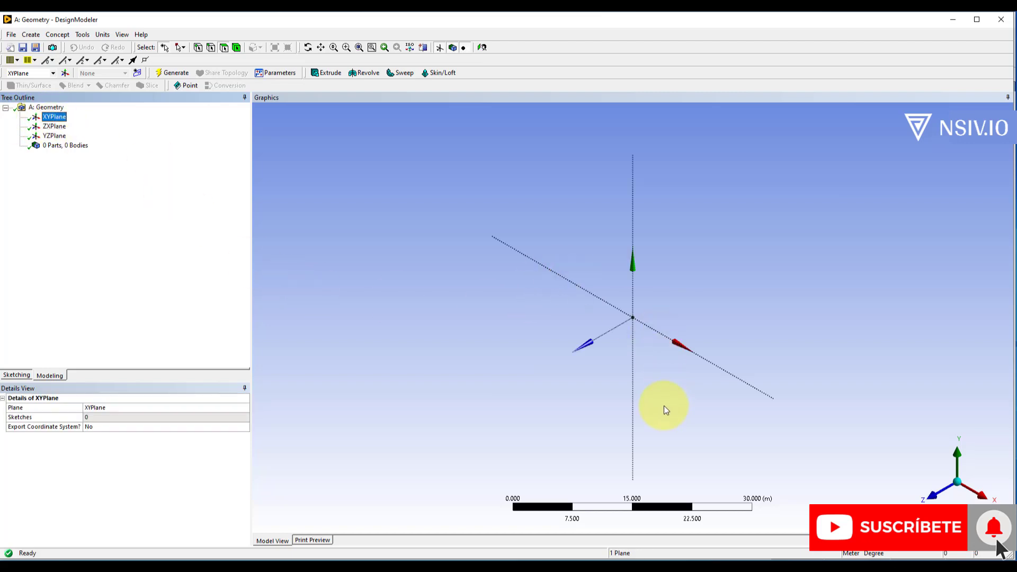
pyautogui.moveTo(658, 409); pyautogui.dragTo(745, 391, button='middle')
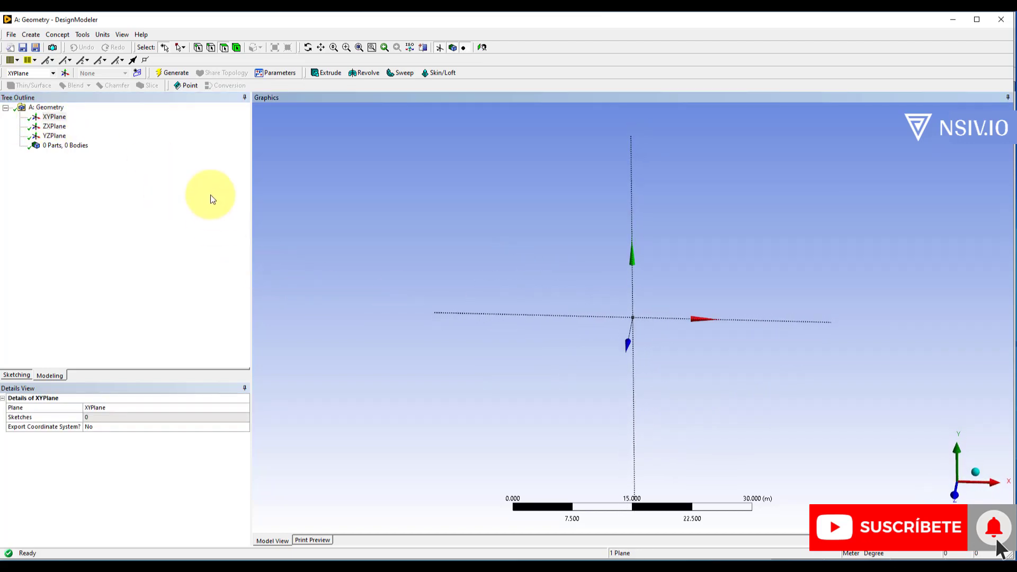
pyautogui.click(54, 117)
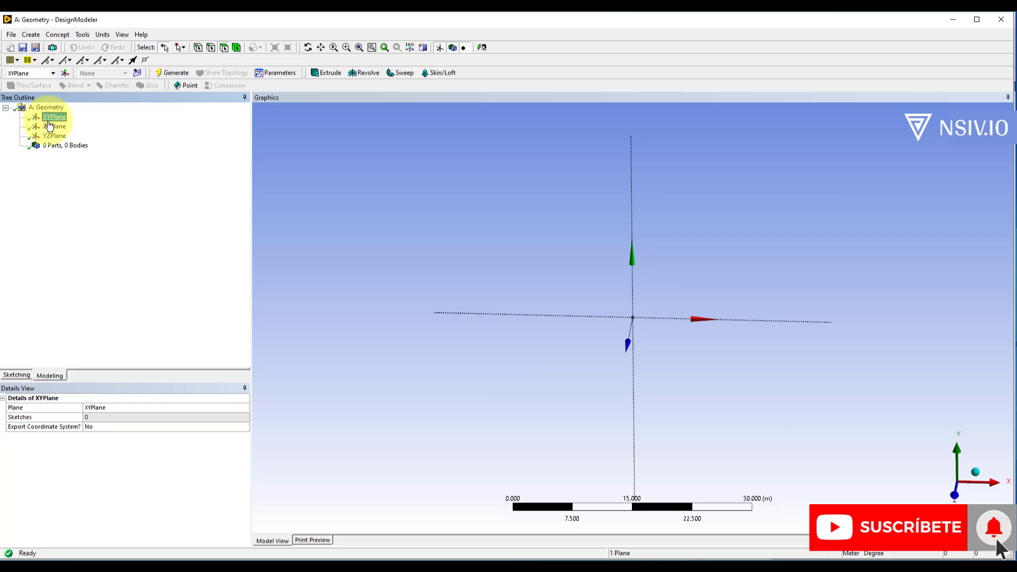
pyautogui.click(17, 375)
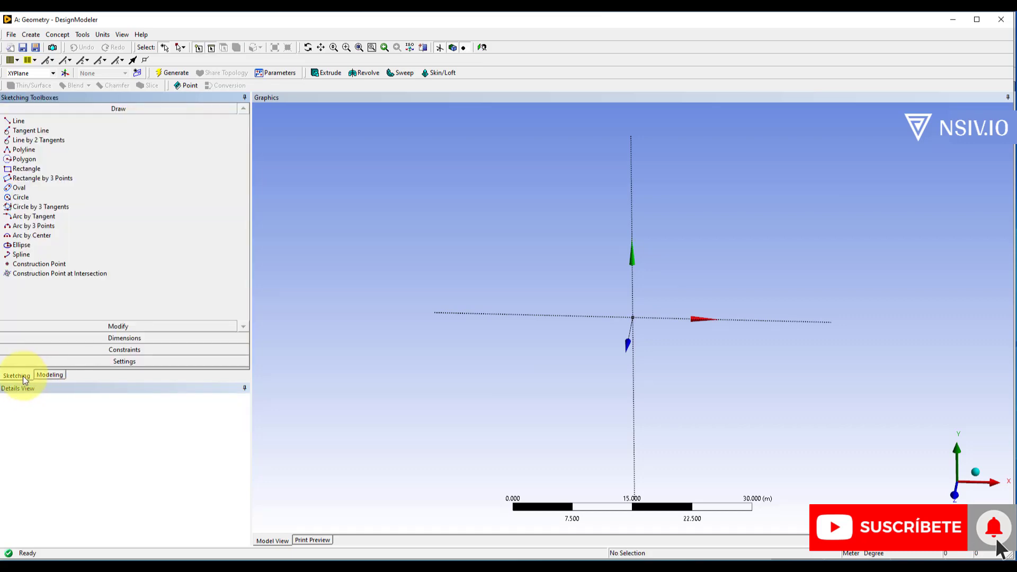
pyautogui.click(27, 168)
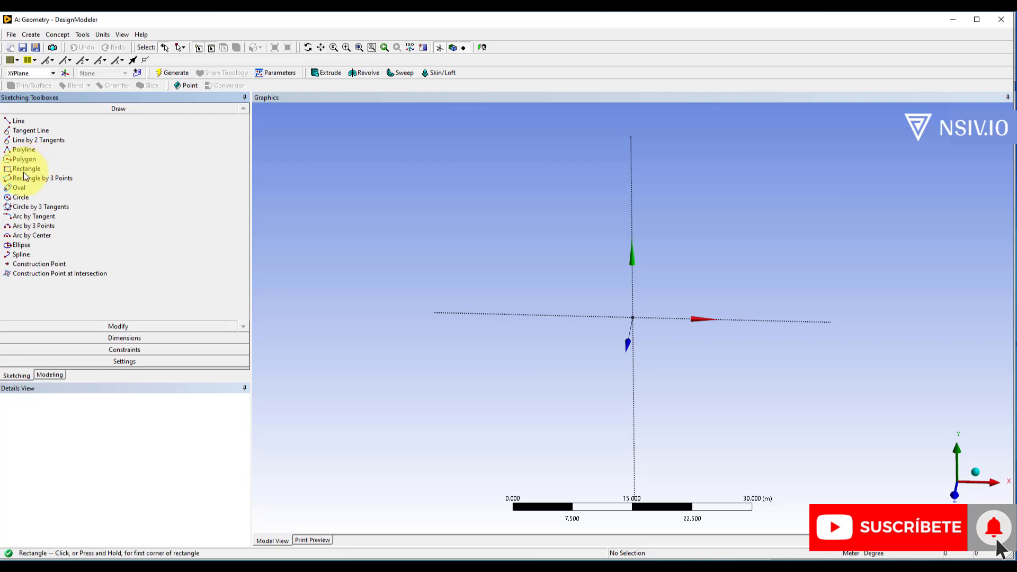
pyautogui.scroll(2, 653, 350)
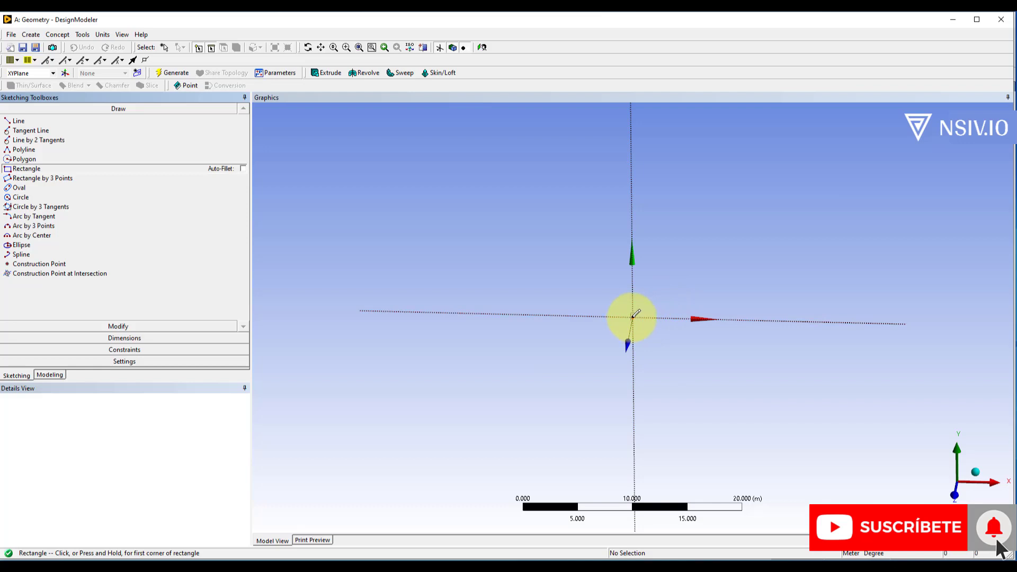
pyautogui.click(633, 317)
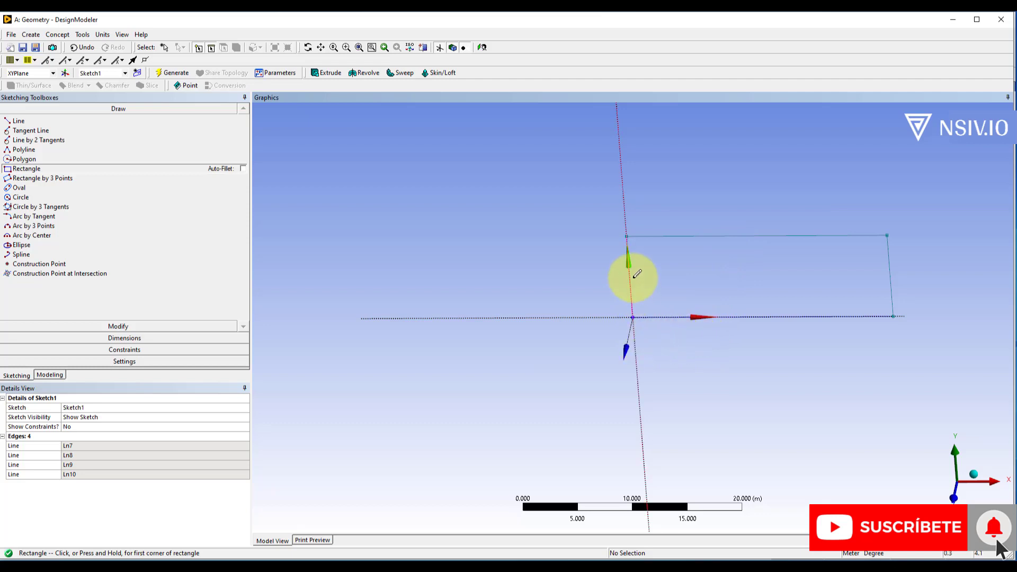
# Add general dimensions to the rectangle's bottom edge and left edge
pyautogui.click(126, 337)
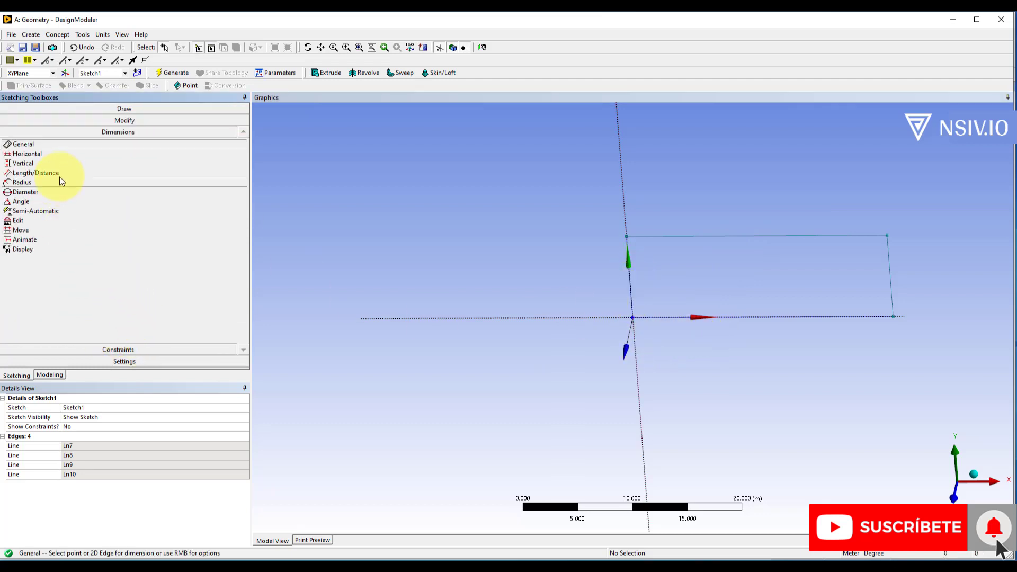
pyautogui.click(742, 316)
pyautogui.click(742, 342)
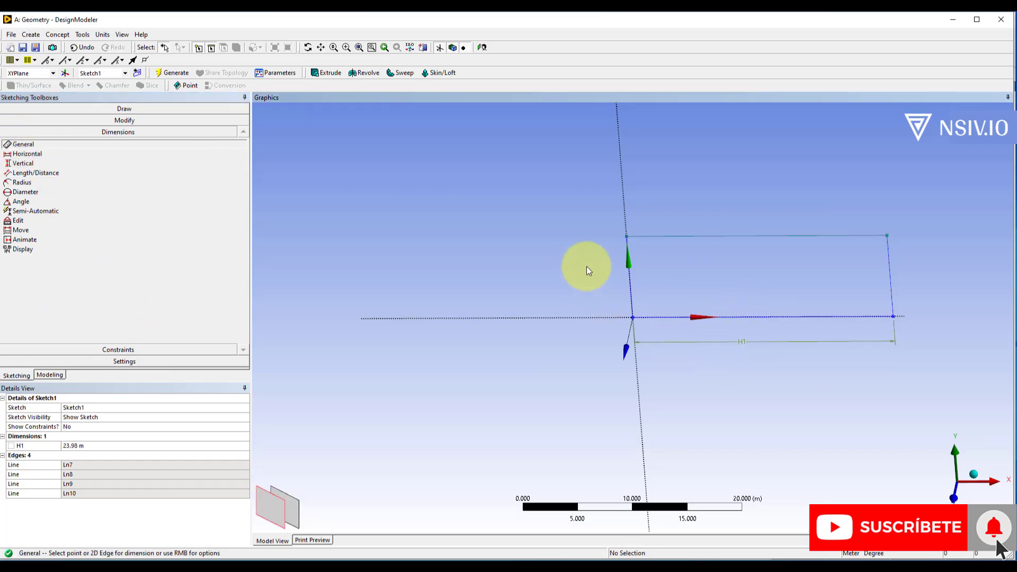
pyautogui.click(631, 276)
pyautogui.click(599, 277)
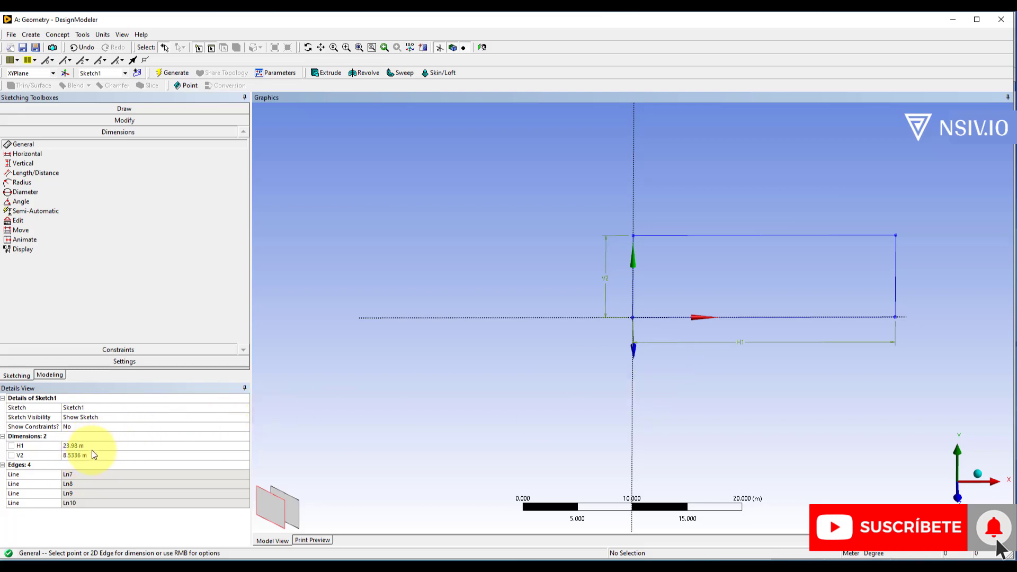
# Set the rectangle's horizontal dimension H1 to 12 m and its vertical dimension V2 to 4 m
pyautogui.click(64, 448)
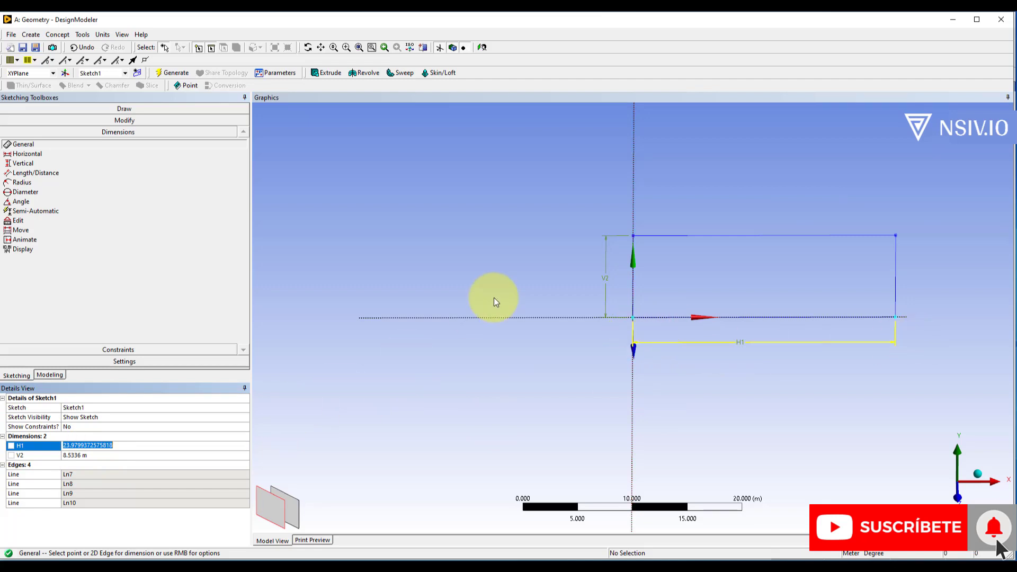
pyautogui.write('12')
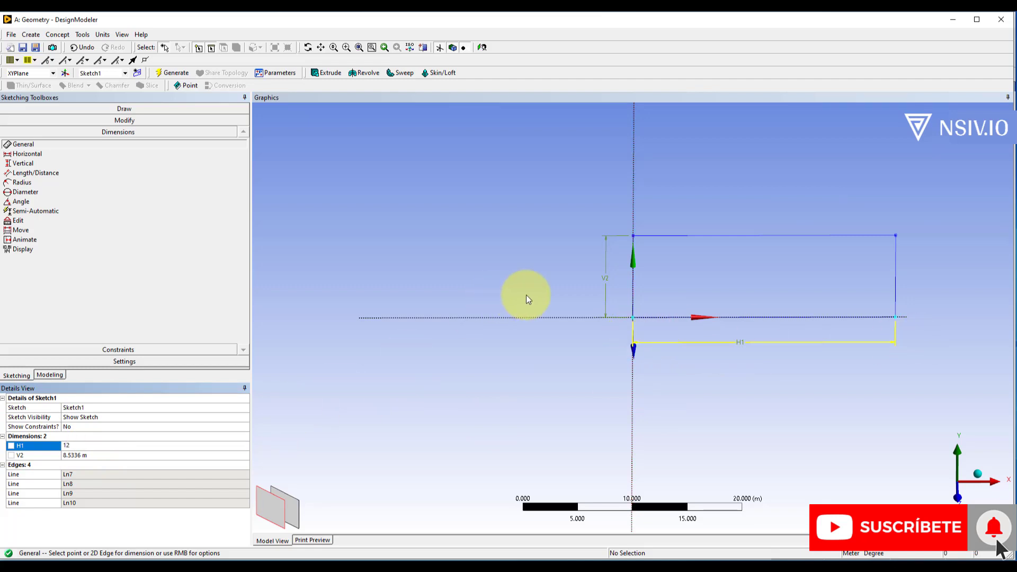
pyautogui.press('Return')
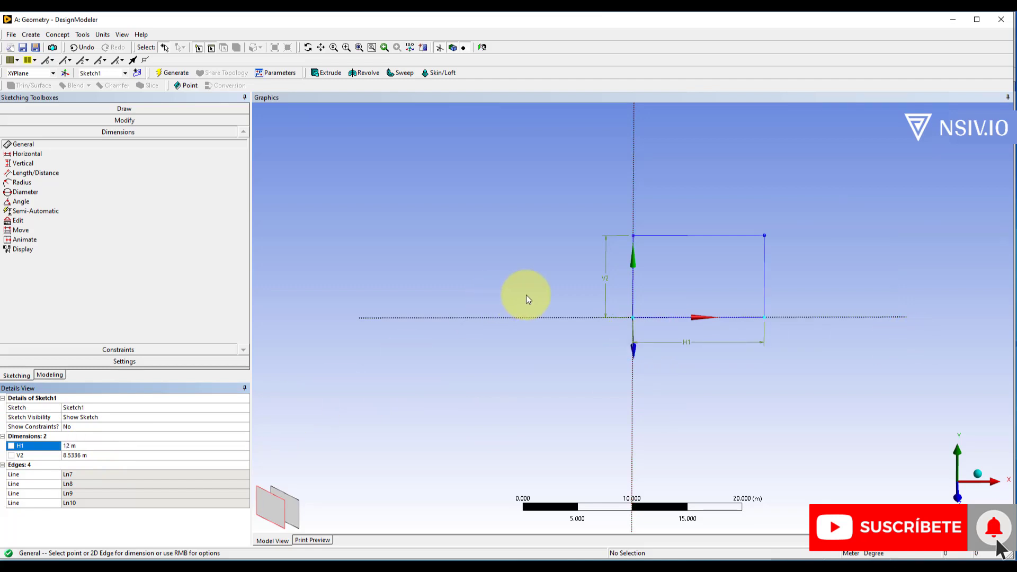
pyautogui.click(80, 455)
pyautogui.write('4')
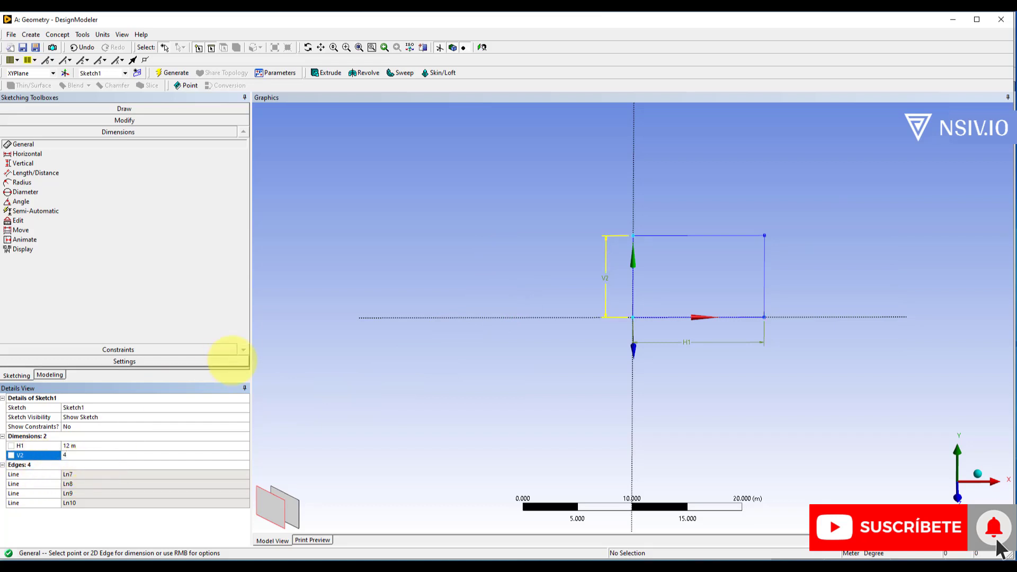
pyautogui.press('Return')
# Extrude the rectangle sketch as added material to a depth of 0.1 m and generate the solid
pyautogui.moveTo(535, 257); pyautogui.dragTo(539, 236, button='middle')
pyautogui.moveTo(542, 238)
pyautogui.mouseDown(button='right')
pyautogui.moveTo(786, 364)
pyautogui.moveTo(841, 381)
pyautogui.mouseUp(button='right')
pyautogui.moveTo(583, 346)
pyautogui.mouseDown(button='middle')
pyautogui.moveTo(619, 364)
pyautogui.moveTo(609, 364)
pyautogui.moveTo(585, 287)
pyautogui.mouseUp(button='middle')
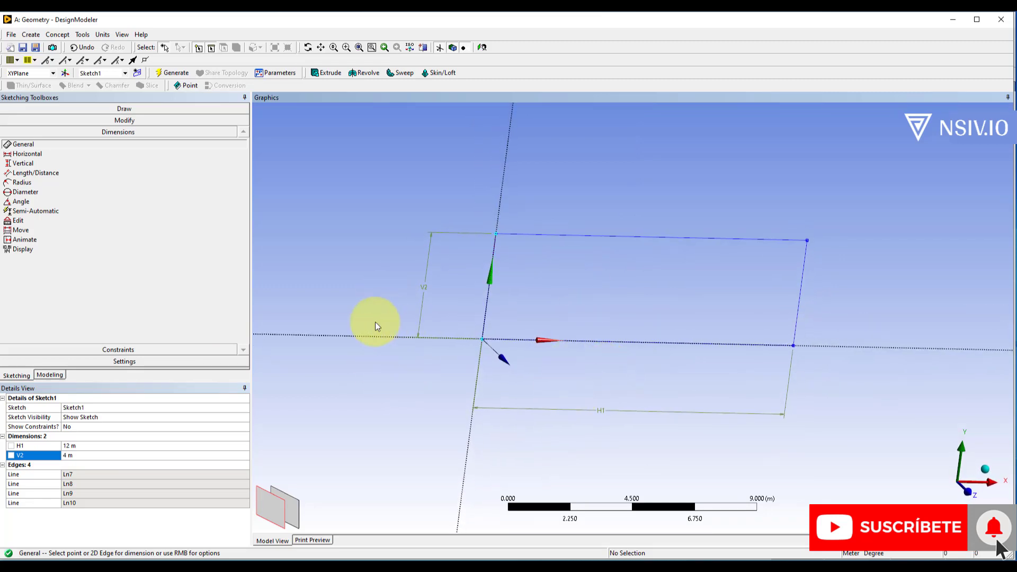
pyautogui.click(332, 72)
pyautogui.moveTo(517, 226); pyautogui.dragTo(532, 248, button='middle')
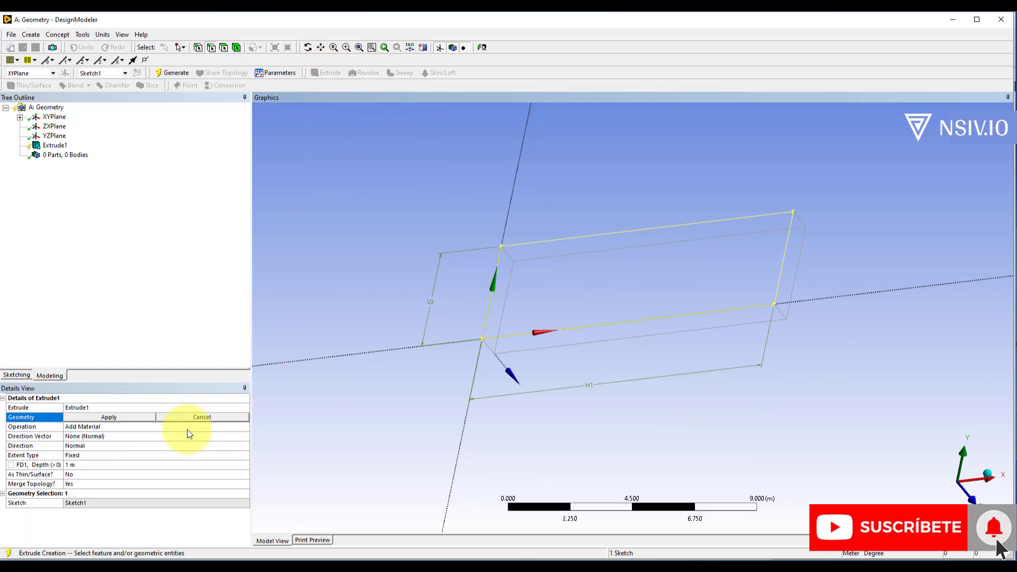
pyautogui.click(78, 466)
pyautogui.write('0.1')
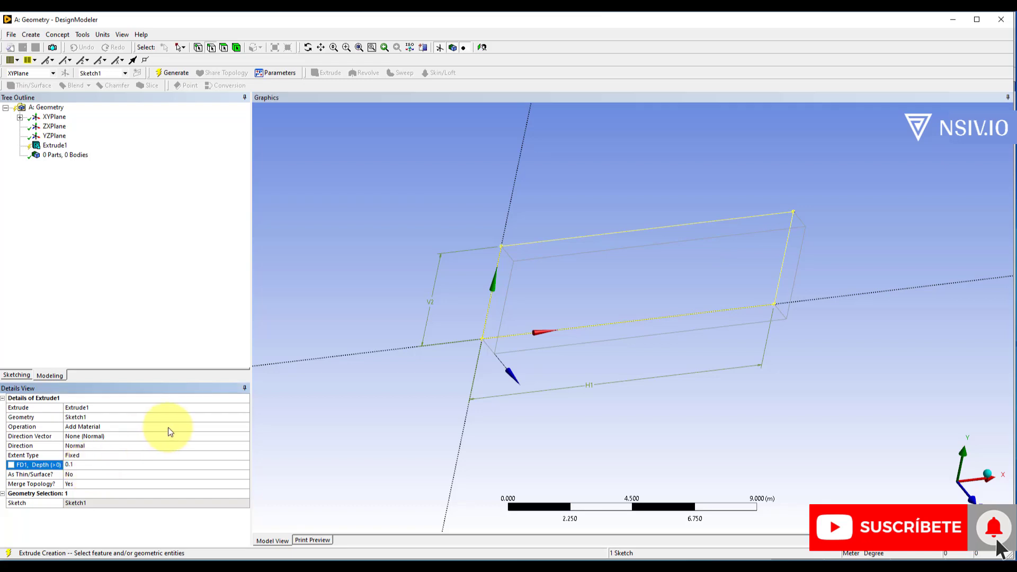
pyautogui.press('Return')
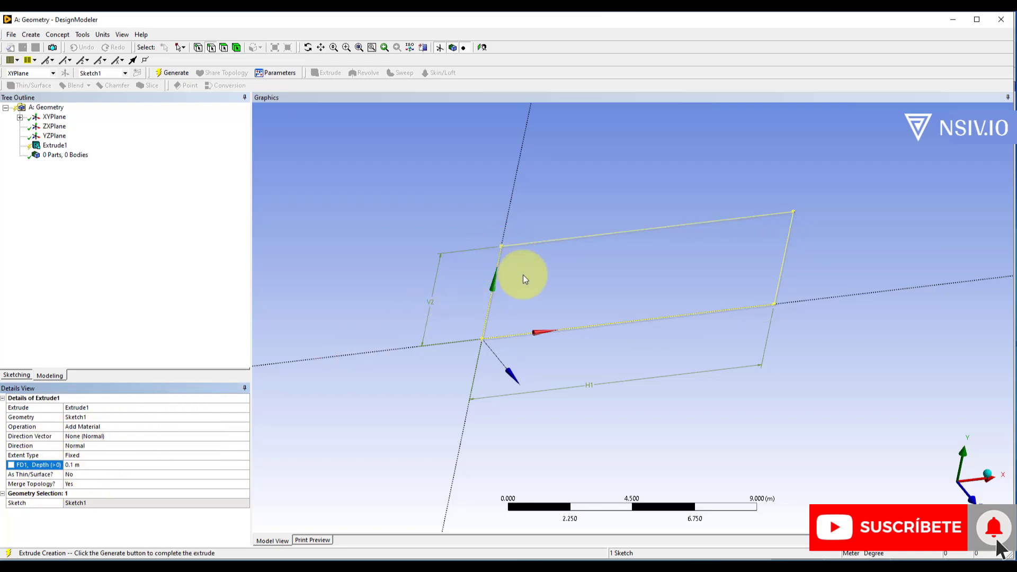
pyautogui.moveTo(523, 275); pyautogui.dragTo(511, 301, button='middle')
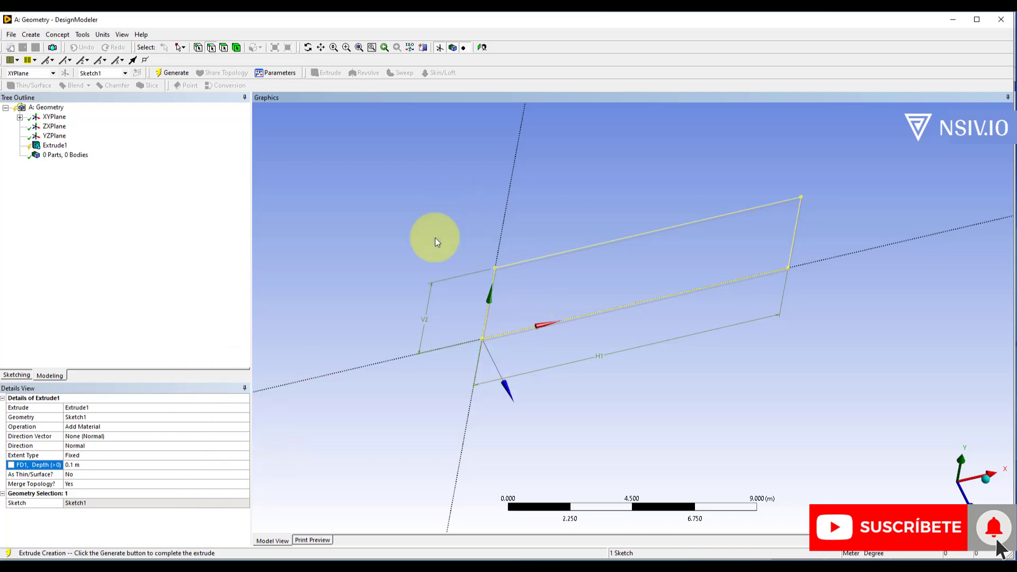
pyautogui.moveTo(445, 250); pyautogui.dragTo(555, 298, button='right')
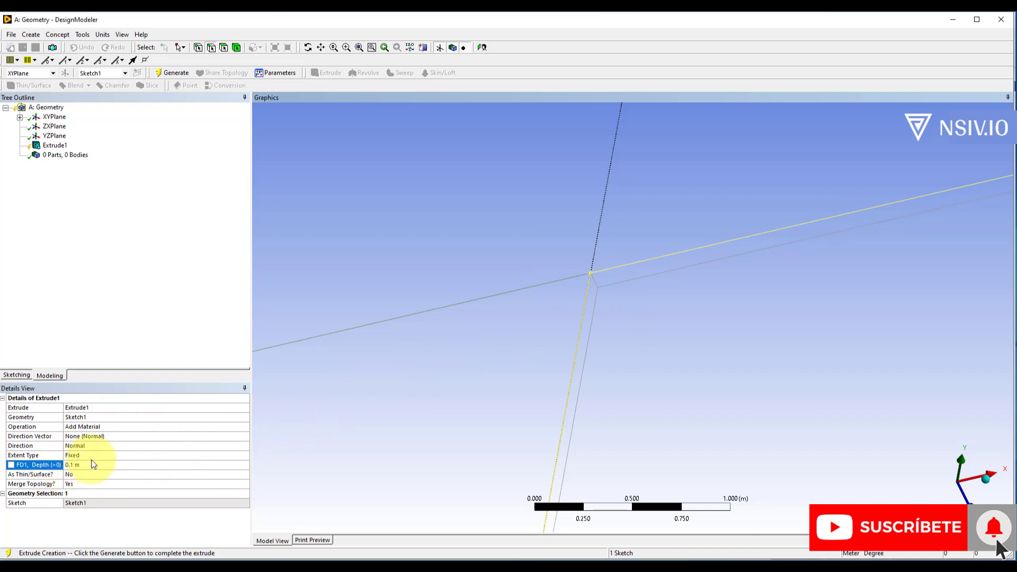
pyautogui.click(171, 72)
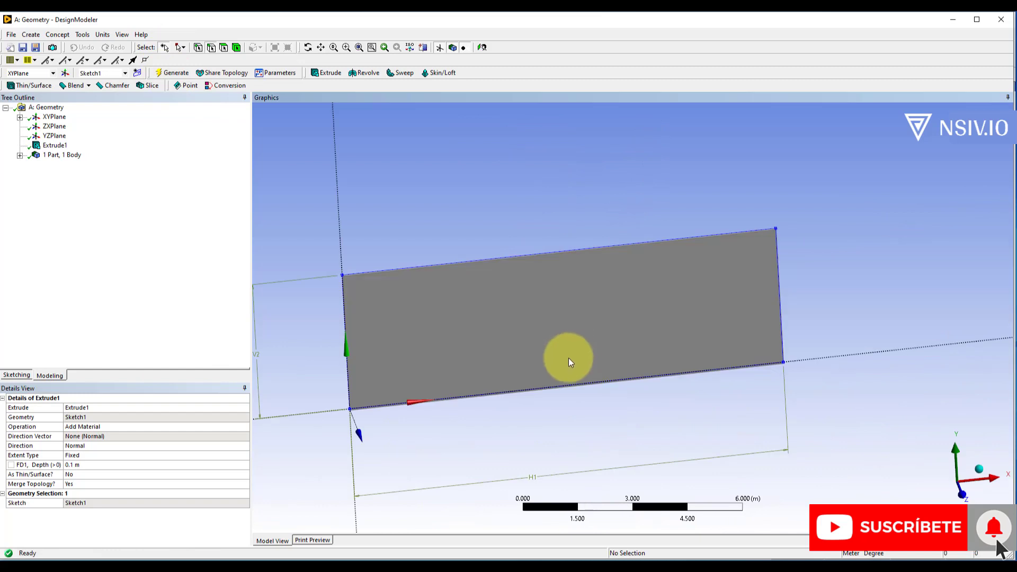
# Create a second sketch on the XYPlane and select it as the active sketch
pyautogui.moveTo(569, 359); pyautogui.dragTo(603, 370, button='middle')
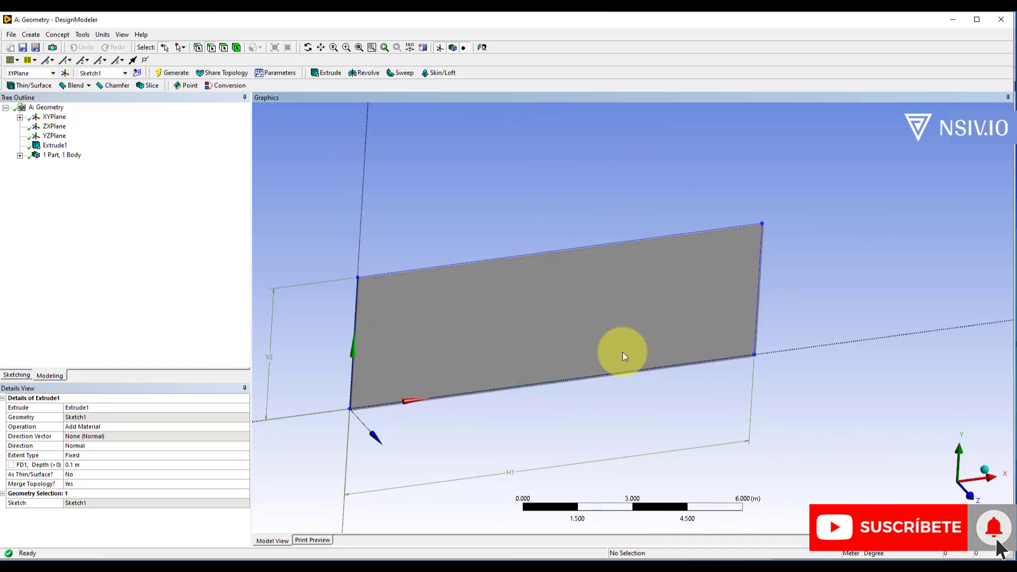
pyautogui.moveTo(622, 352); pyautogui.dragTo(608, 352, button='middle')
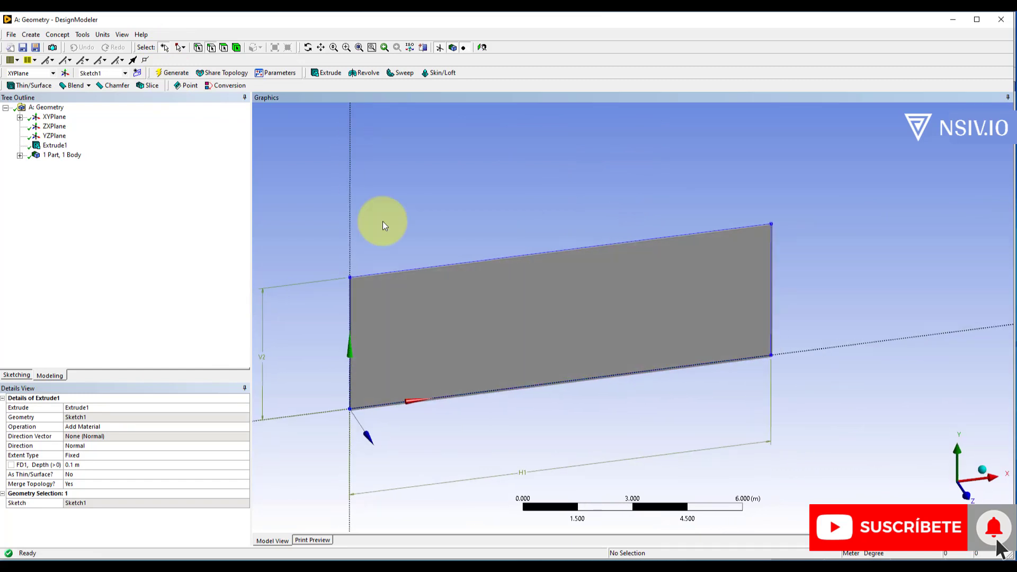
pyautogui.click(53, 116)
pyautogui.click(20, 118)
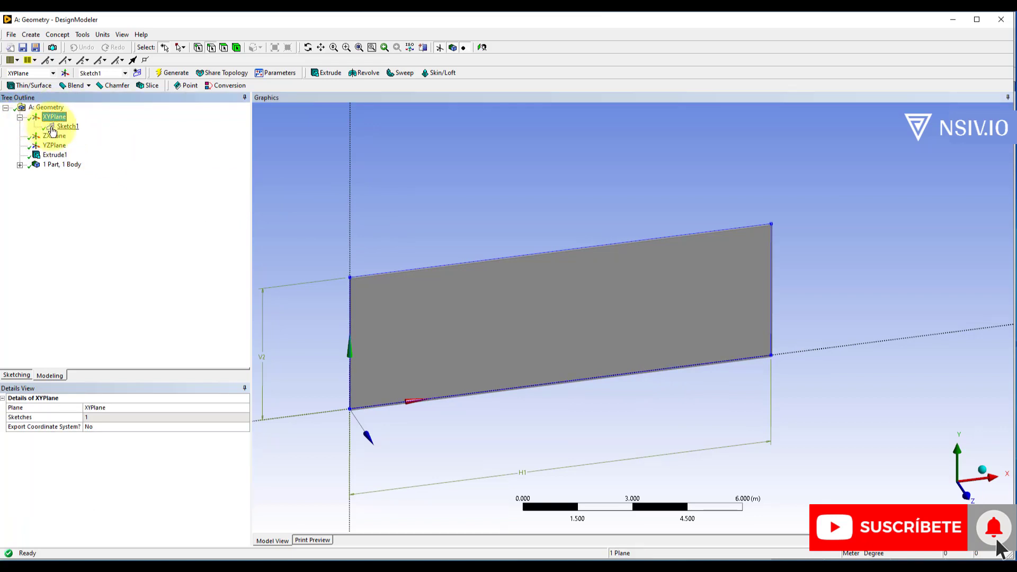
pyautogui.click(68, 126)
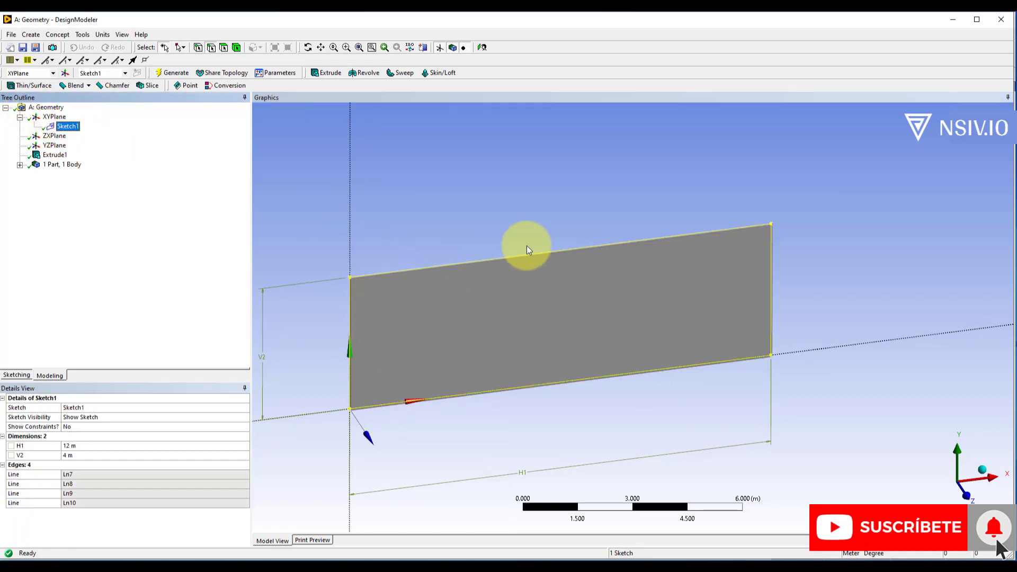
pyautogui.click(58, 117)
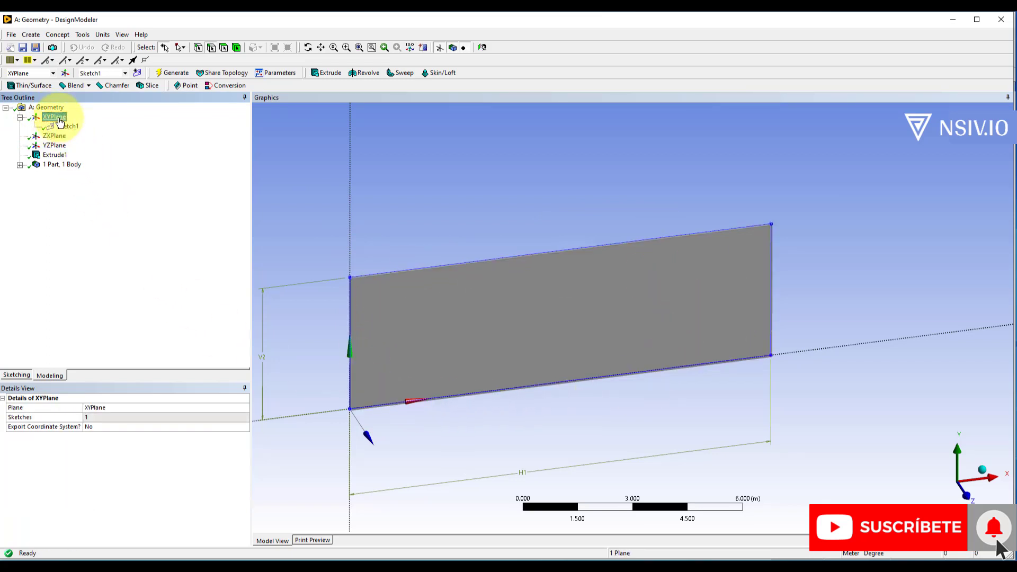
pyautogui.click(138, 74)
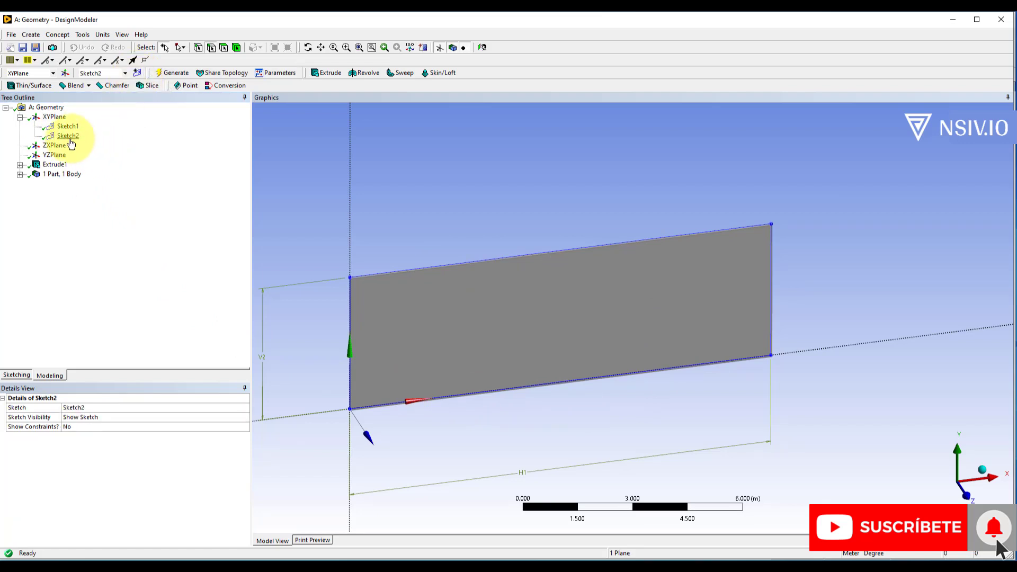
pyautogui.click(69, 137)
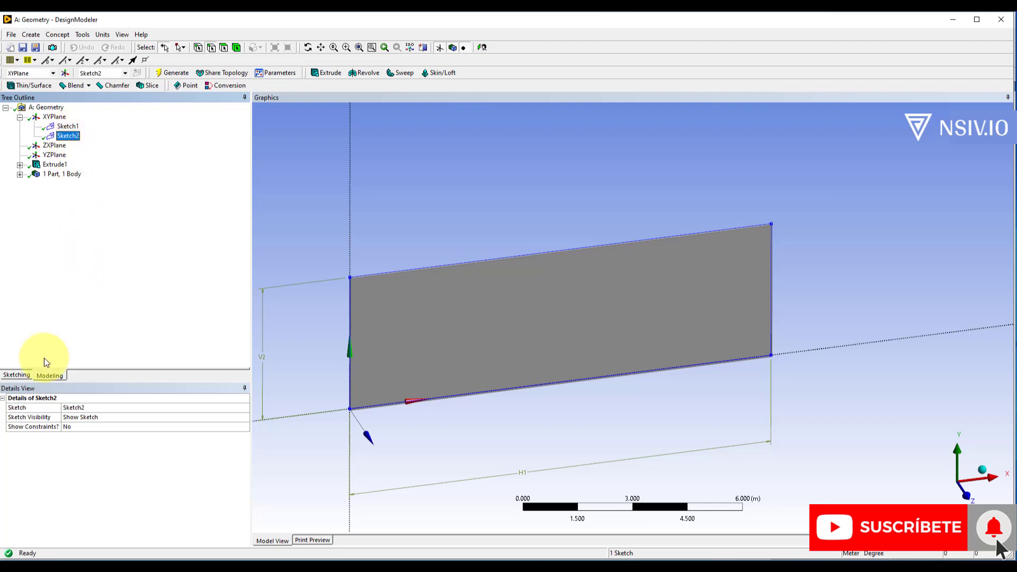
# Sketch a door-like rectangle about 0.97 m wide and 1.78 m high, standing on the wall's bottom edge right of centre
pyautogui.click(15, 376)
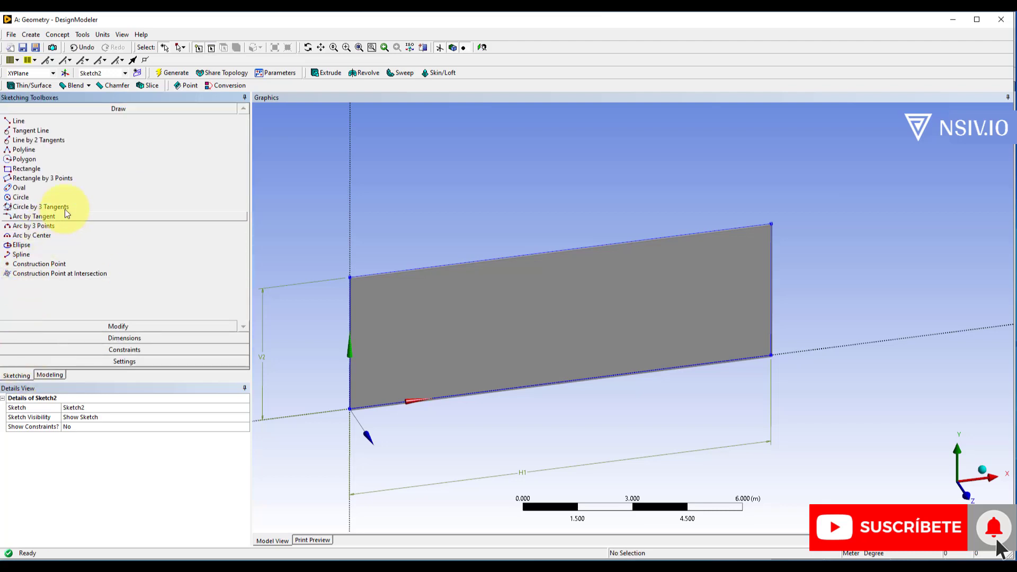
pyautogui.click(23, 169)
pyautogui.moveTo(527, 359)
pyautogui.mouseDown(button='middle')
pyautogui.moveTo(482, 341)
pyautogui.moveTo(672, 377)
pyautogui.mouseUp(button='middle')
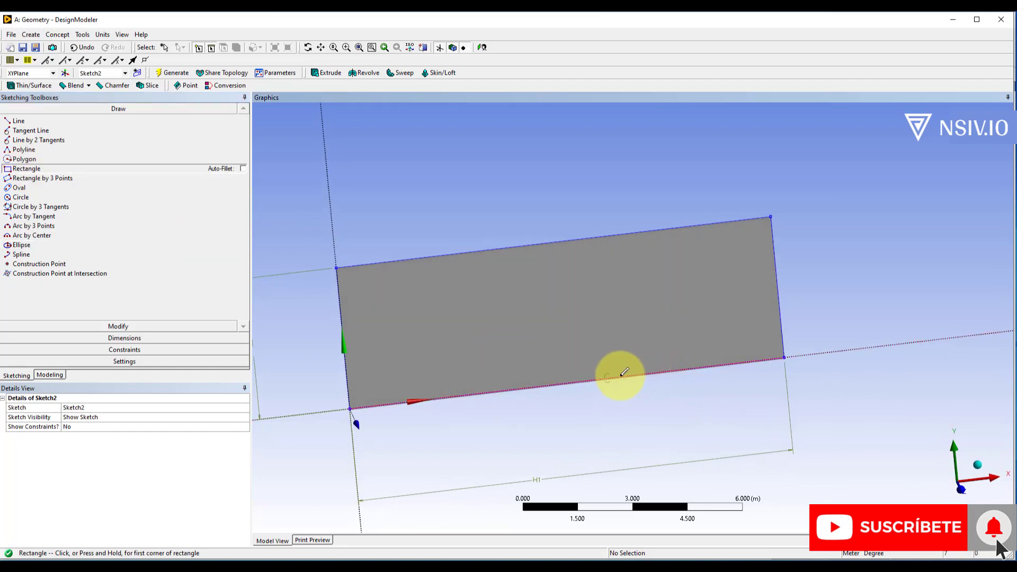
pyautogui.click(644, 373)
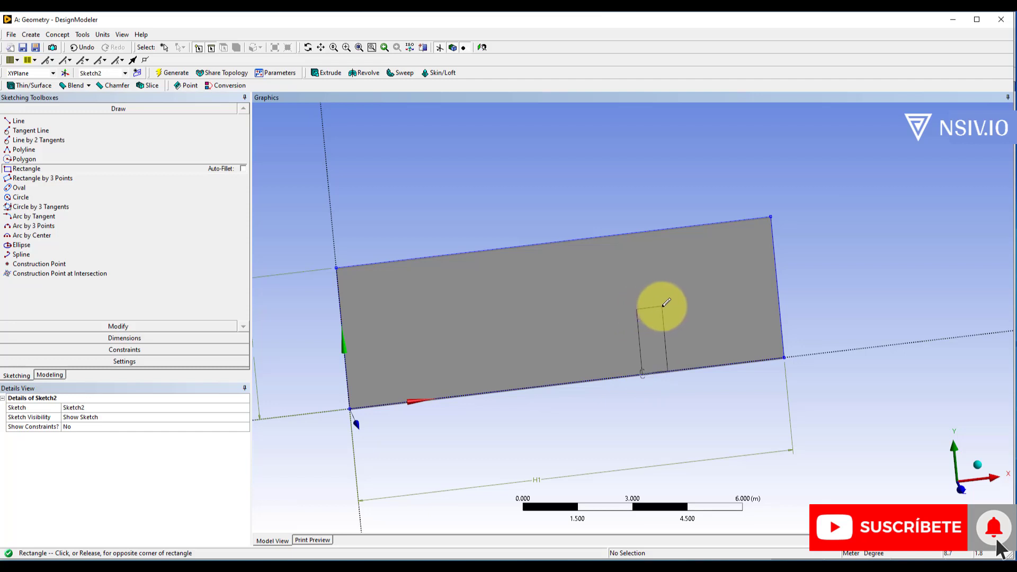
pyautogui.click(671, 308)
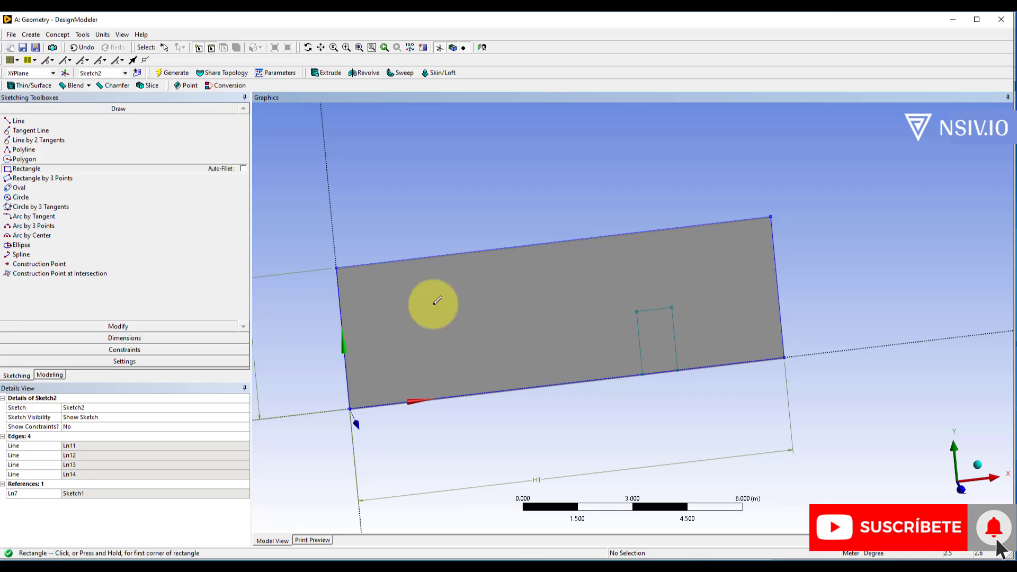
# Add general dimensions to the small rectangle's left side and top edge
pyautogui.click(118, 338)
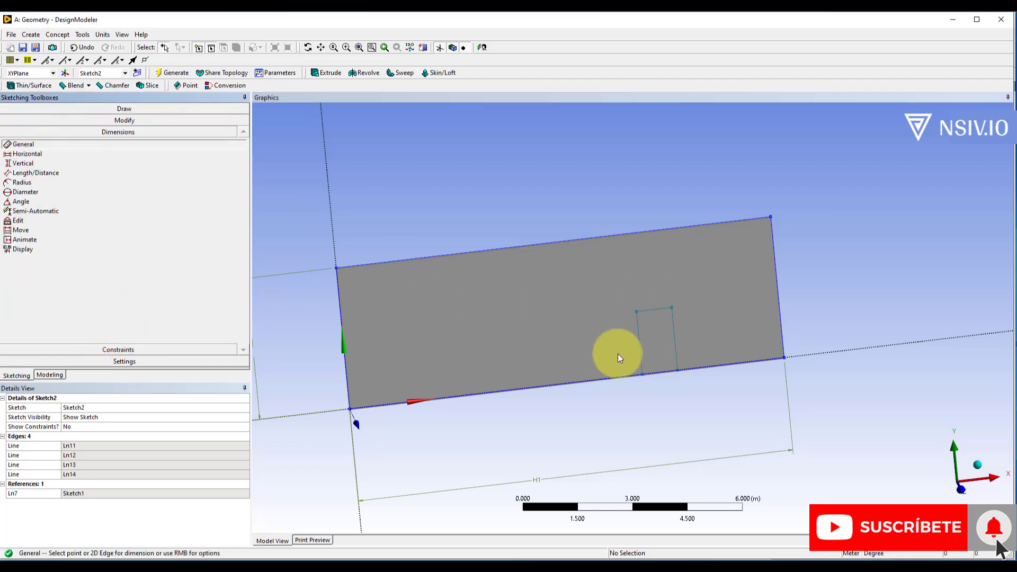
pyautogui.click(640, 348)
pyautogui.click(618, 336)
pyautogui.click(660, 308)
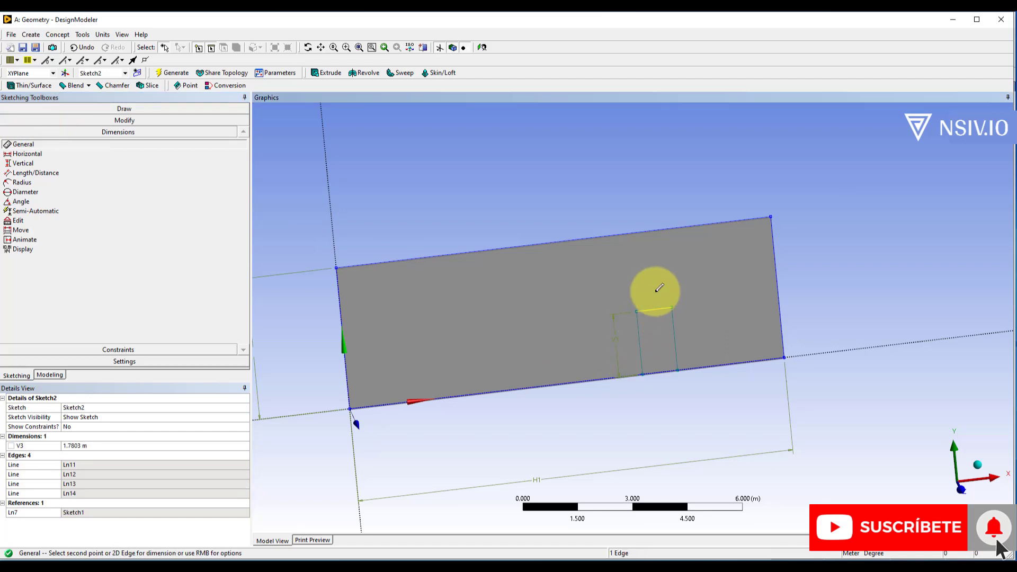
pyautogui.click(654, 294)
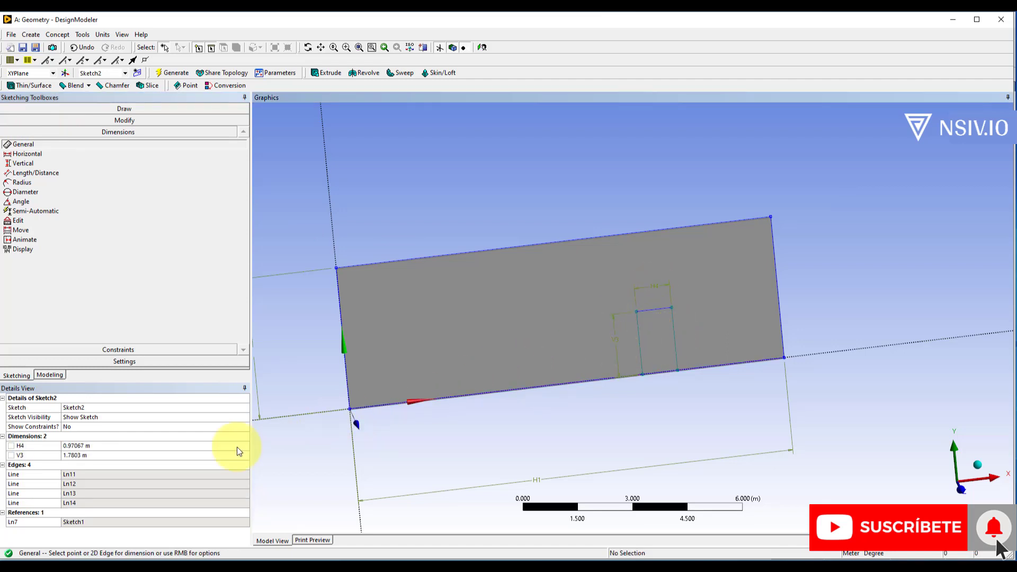
# Set the small rectangle's width to 1 m and its height to 1.6 m
pyautogui.click(94, 445)
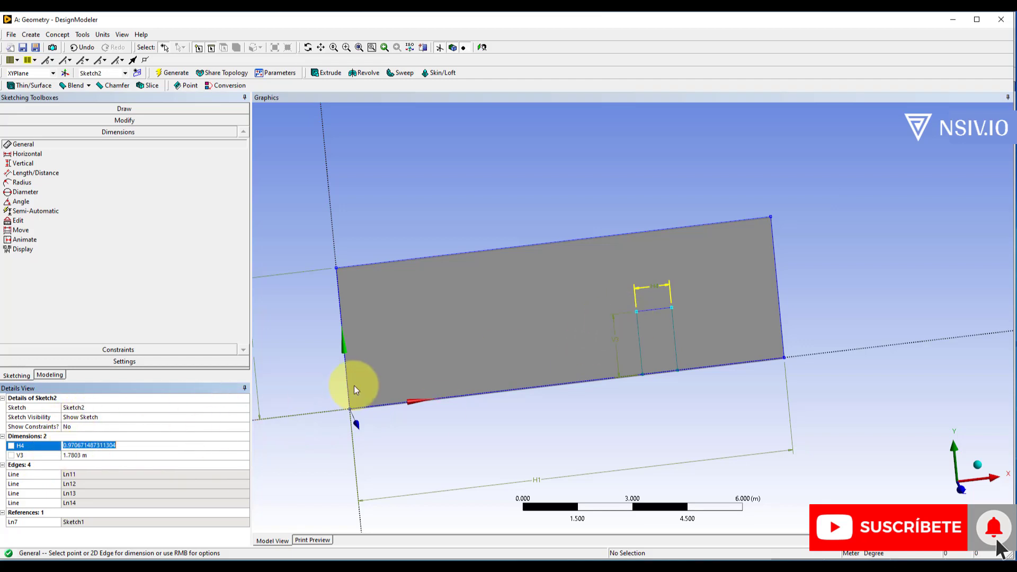
pyautogui.write('1')
pyautogui.press('Return')
pyautogui.click(140, 455)
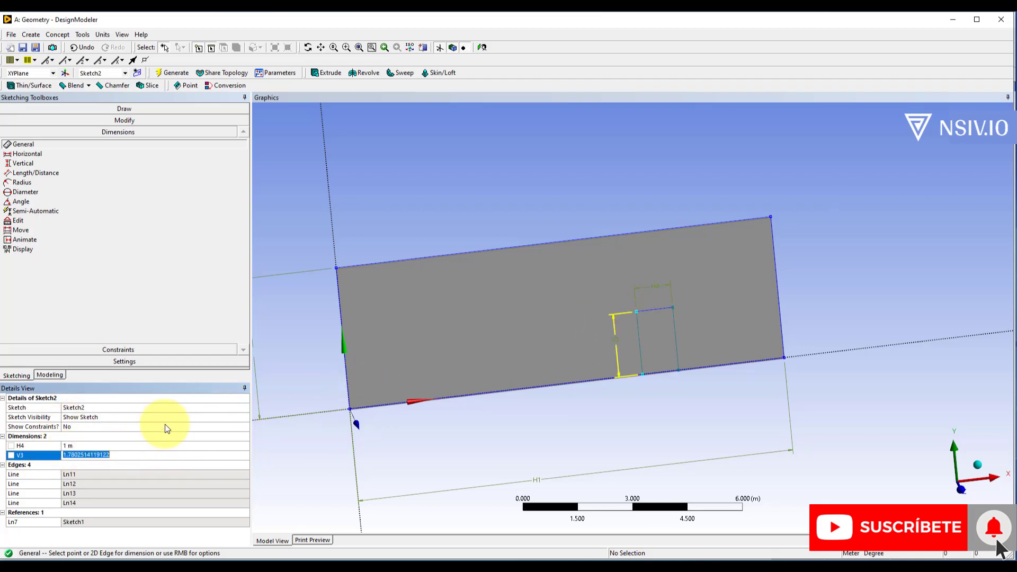
pyautogui.write('1.6')
pyautogui.press('Return')
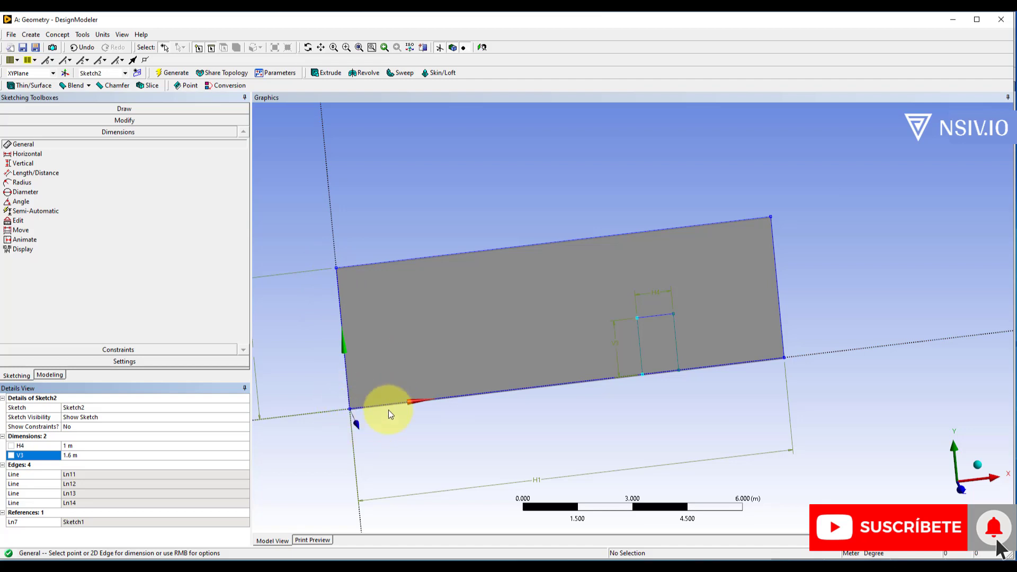
# Add a horizontal dimension from the wall's edge at the origin to the door rectangle's nearer side and set it to 8 m
pyautogui.moveTo(389, 411); pyautogui.dragTo(370, 392, button='middle')
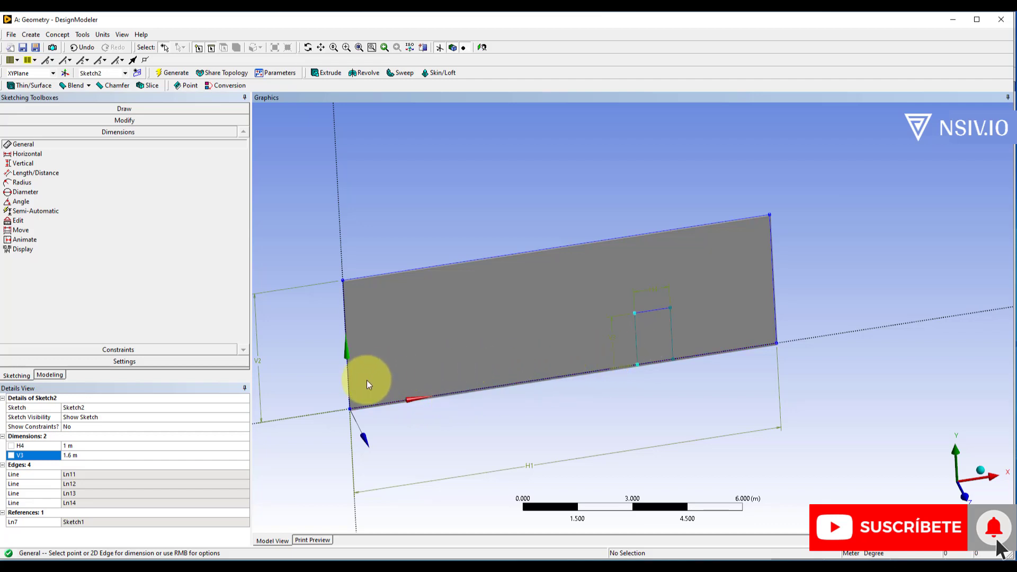
pyautogui.click(34, 156)
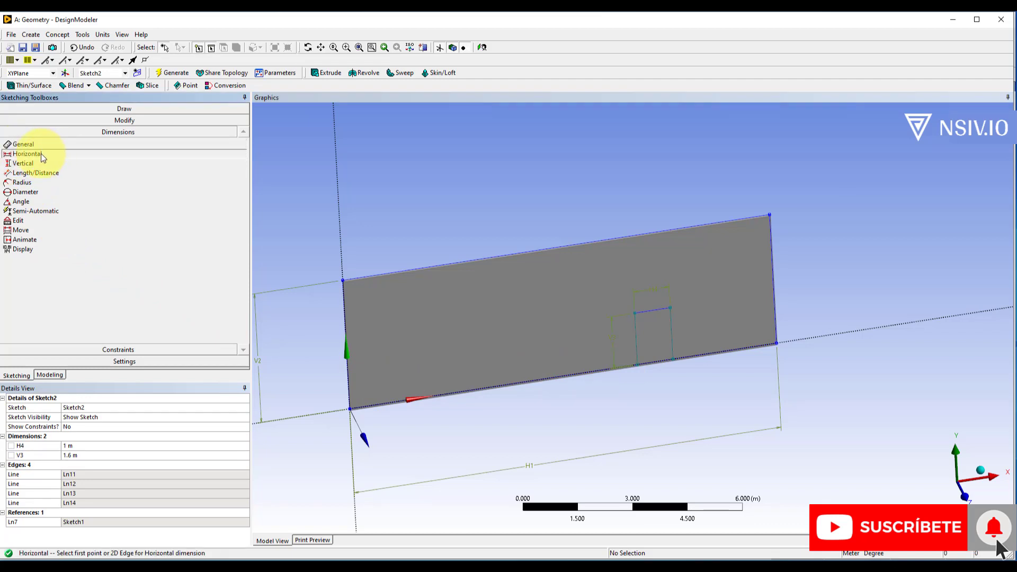
pyautogui.click(348, 389)
pyautogui.click(636, 344)
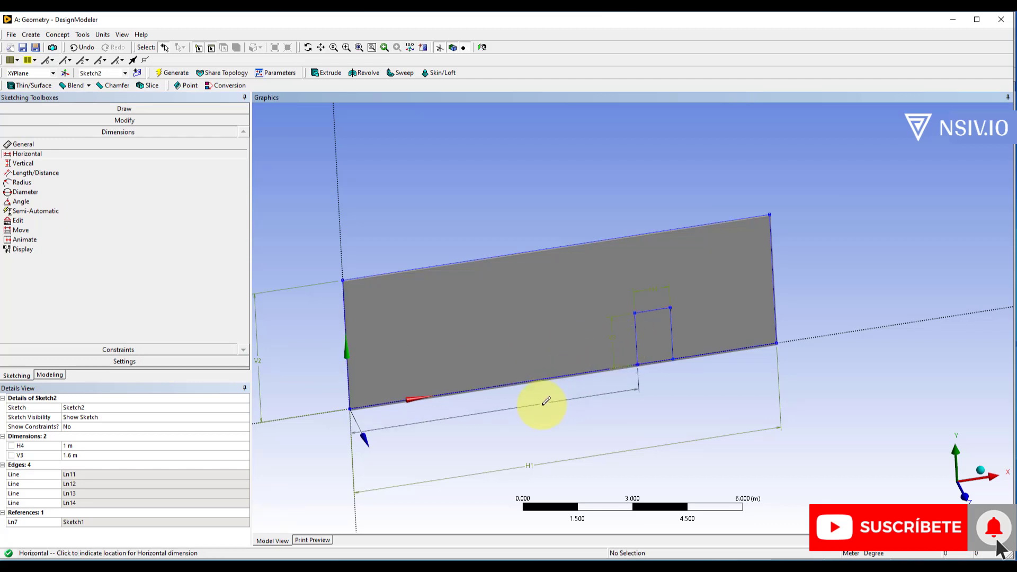
pyautogui.click(532, 419)
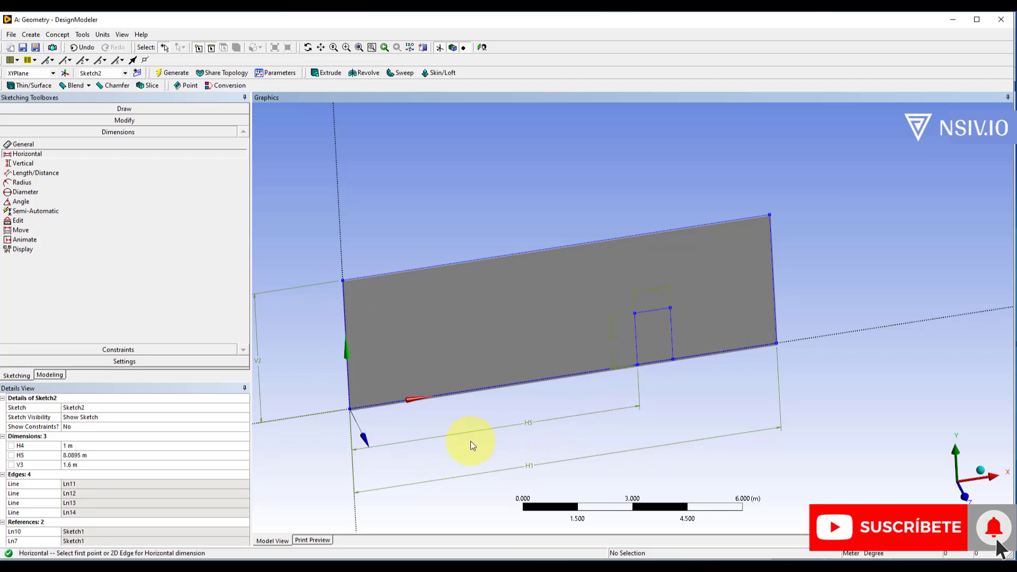
pyautogui.click(90, 455)
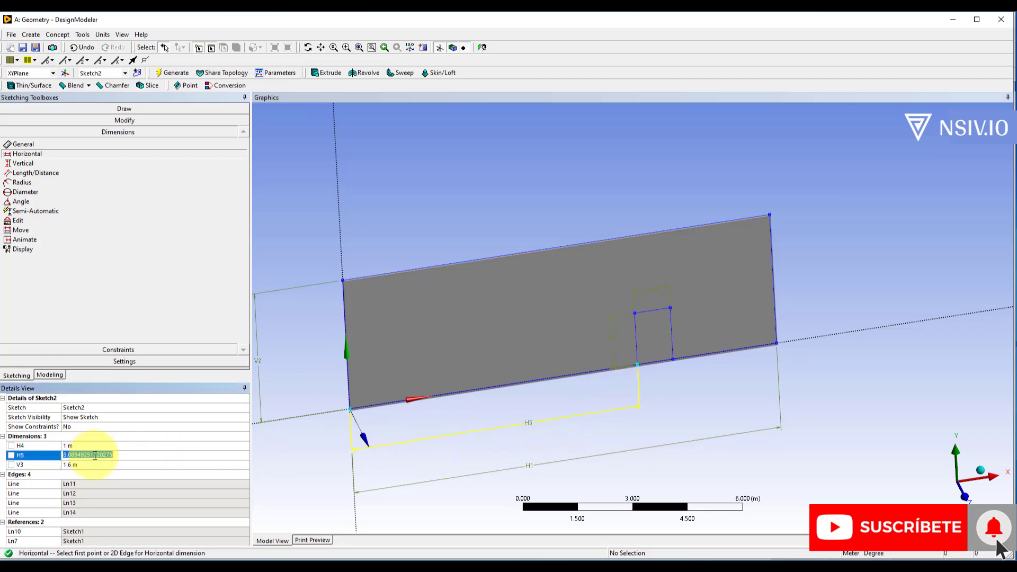
pyautogui.write('8')
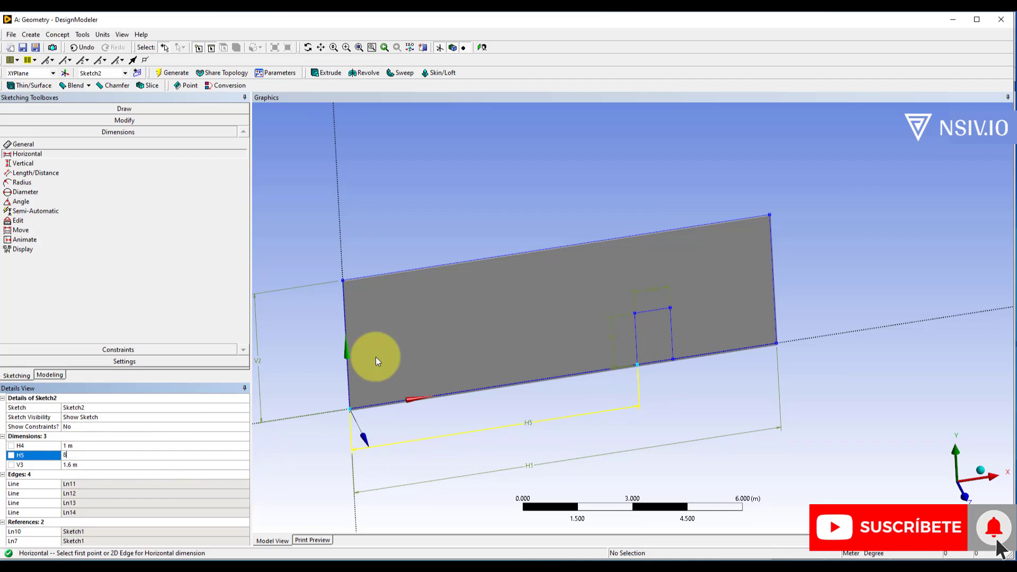
pyautogui.press('Return')
# Extrude the door sketch as Cut Material to a depth of 0.1 m through all bodies and generate the opening
pyautogui.moveTo(602, 414)
pyautogui.mouseDown(button='middle')
pyautogui.moveTo(549, 365)
pyautogui.moveTo(608, 402)
pyautogui.moveTo(612, 395)
pyautogui.mouseUp(button='middle')
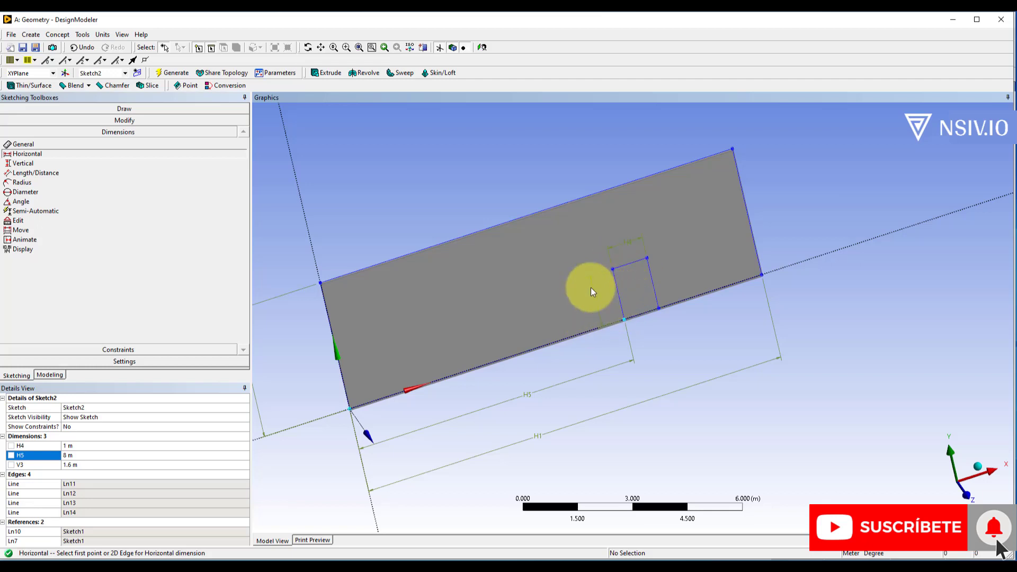
pyautogui.click(324, 73)
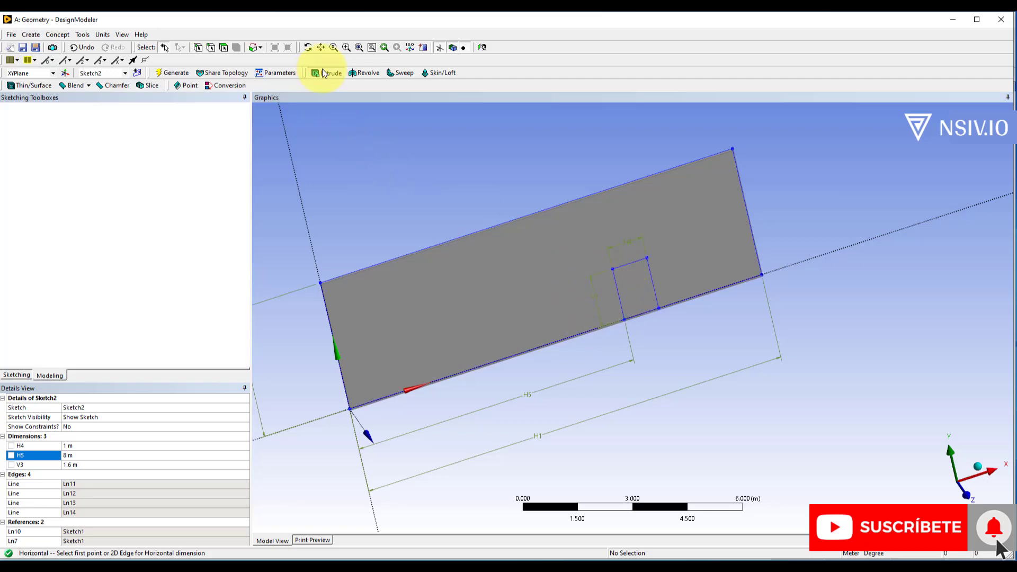
pyautogui.moveTo(568, 245); pyautogui.dragTo(385, 405, button='middle')
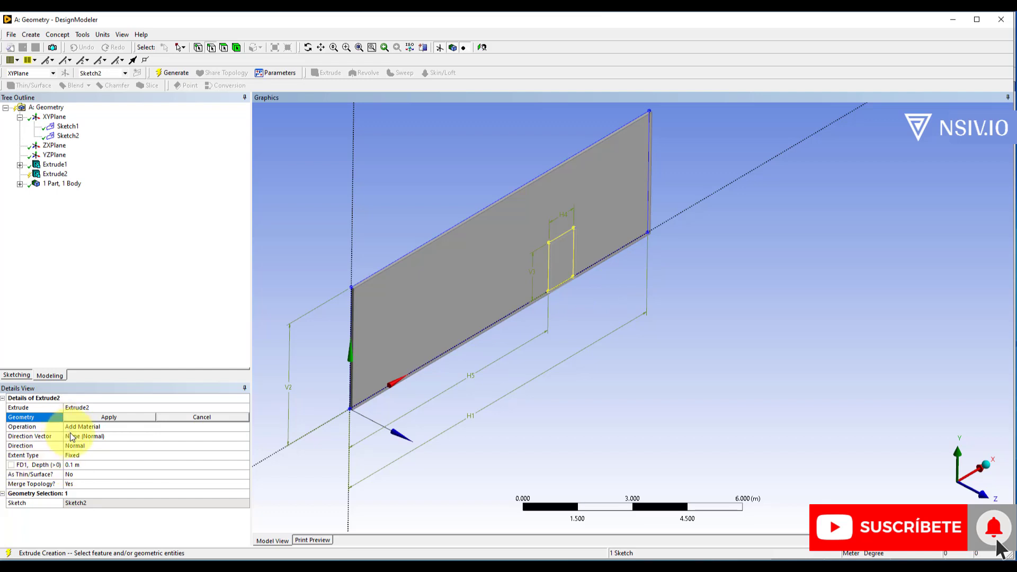
pyautogui.click(193, 426)
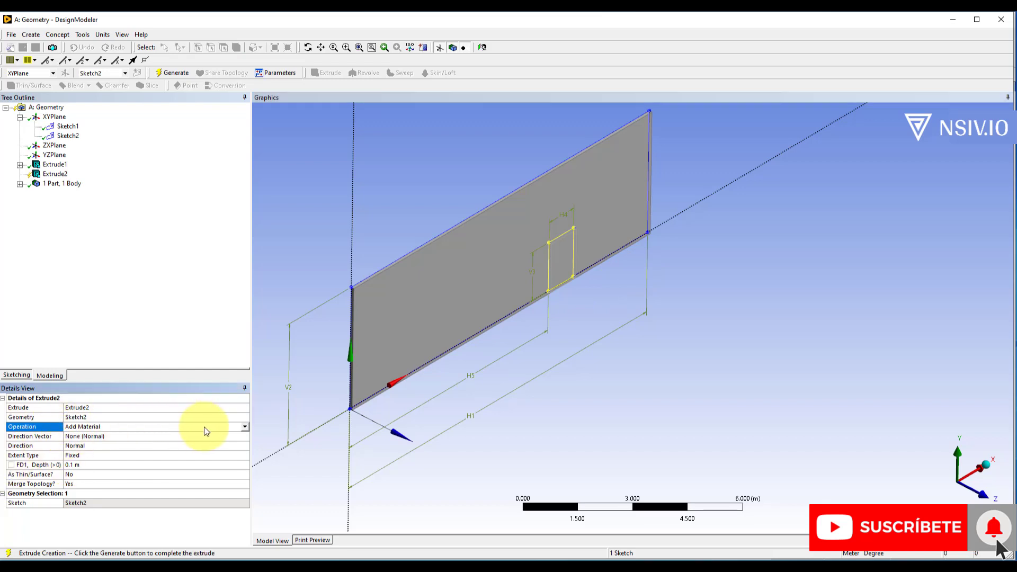
pyautogui.click(247, 427)
pyautogui.click(96, 450)
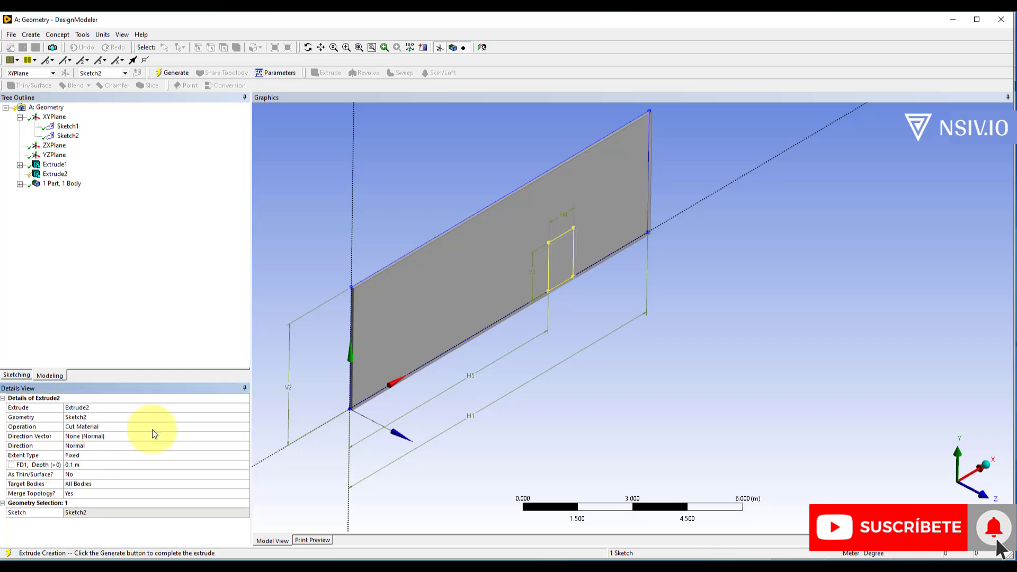
pyautogui.click(174, 74)
pyautogui.moveTo(500, 315); pyautogui.dragTo(448, 316, button='middle')
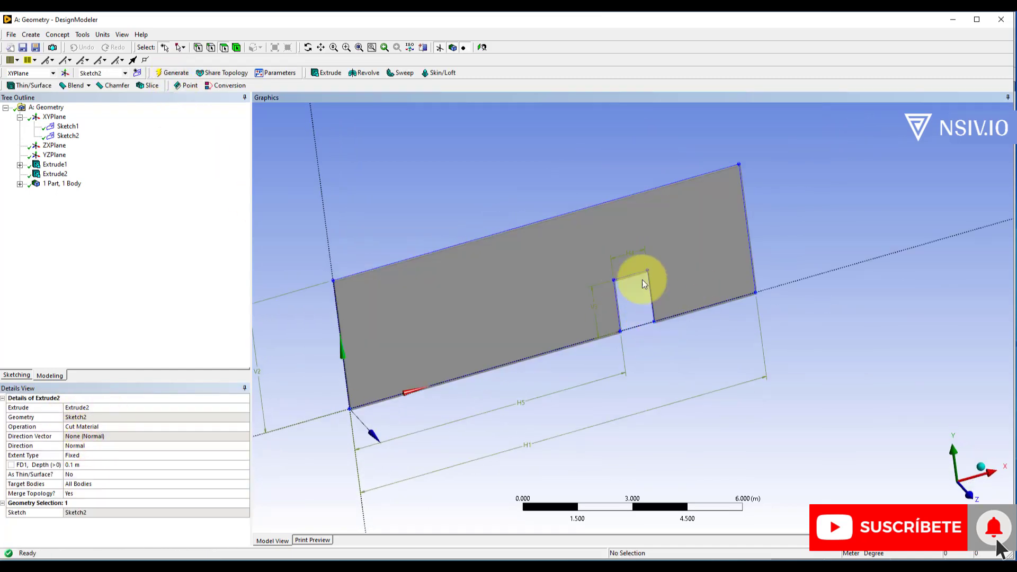
# Select the wall's narrow end face beside the origin
pyautogui.moveTo(643, 284); pyautogui.dragTo(577, 395, button='middle')
pyautogui.moveTo(312, 214); pyautogui.dragTo(811, 405, button='right')
pyautogui.moveTo(642, 390); pyautogui.dragTo(681, 387, button='middle')
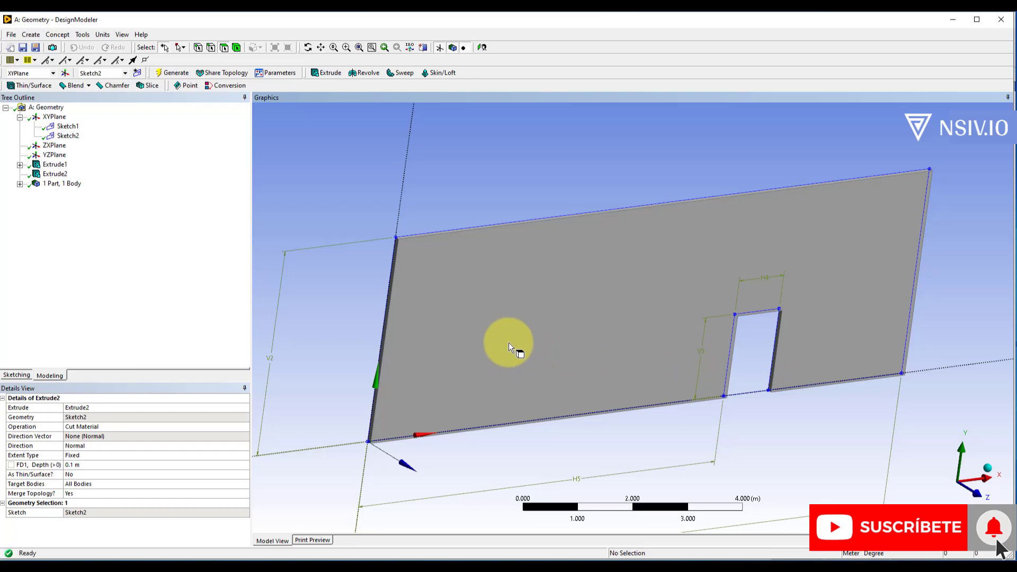
pyautogui.moveTo(416, 355); pyautogui.dragTo(439, 362, button='middle')
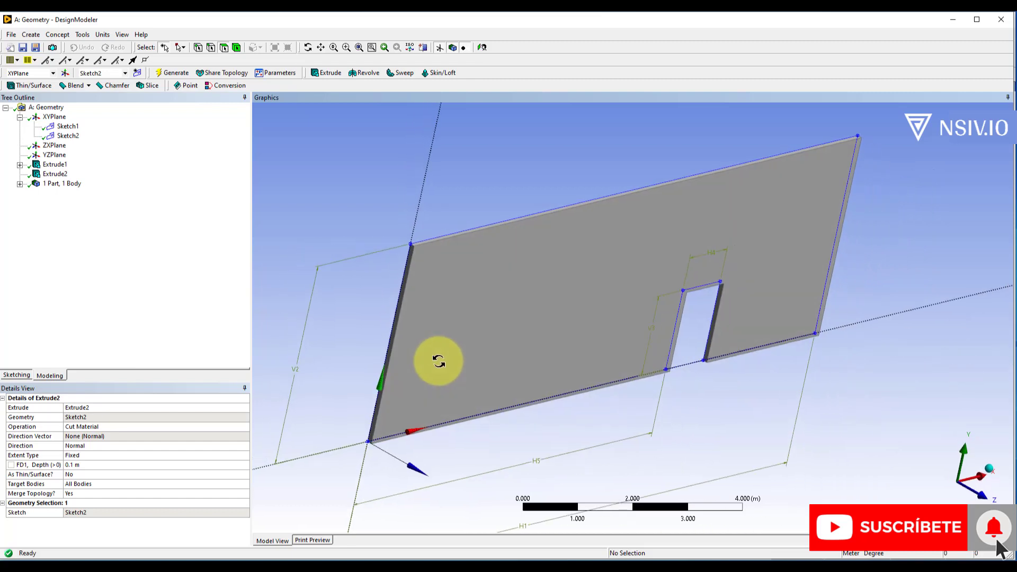
pyautogui.click(396, 325)
pyautogui.moveTo(418, 308); pyautogui.dragTo(393, 351, button='middle')
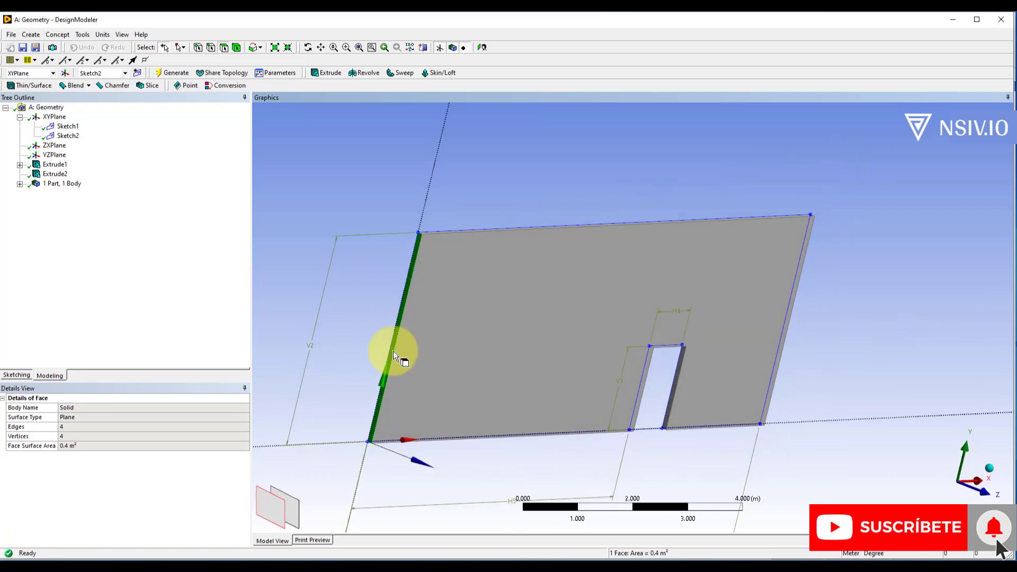
# Examine the wall's selected end face and the door opening's upper corners from several angles
pyautogui.scroll(3, 377, 373)
pyautogui.keyDown('ctrl'); pyautogui.moveTo(374, 408); pyautogui.dragTo(529, 363, button='middle'); pyautogui.keyUp('ctrl')
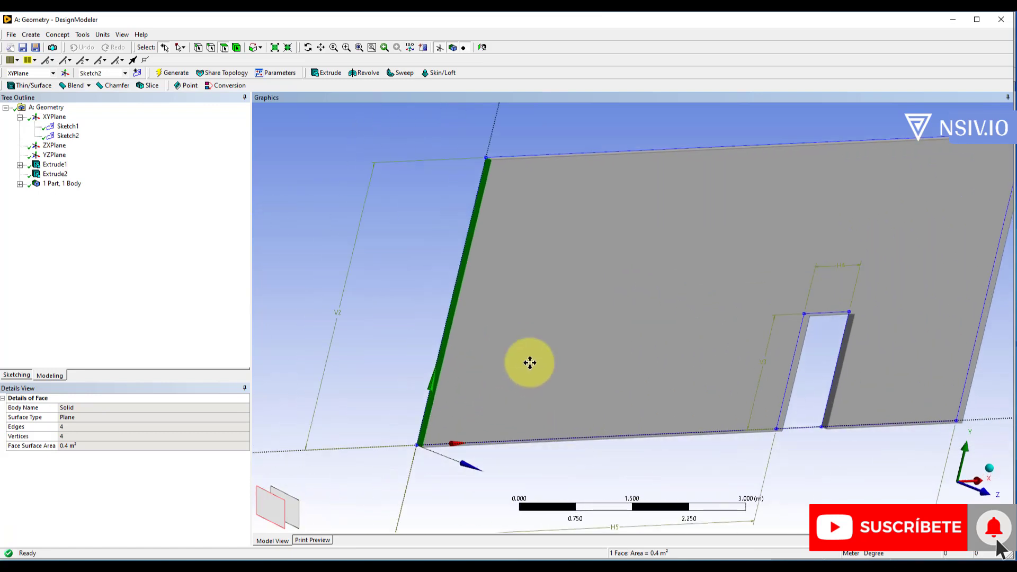
pyautogui.scroll(3, 529, 363)
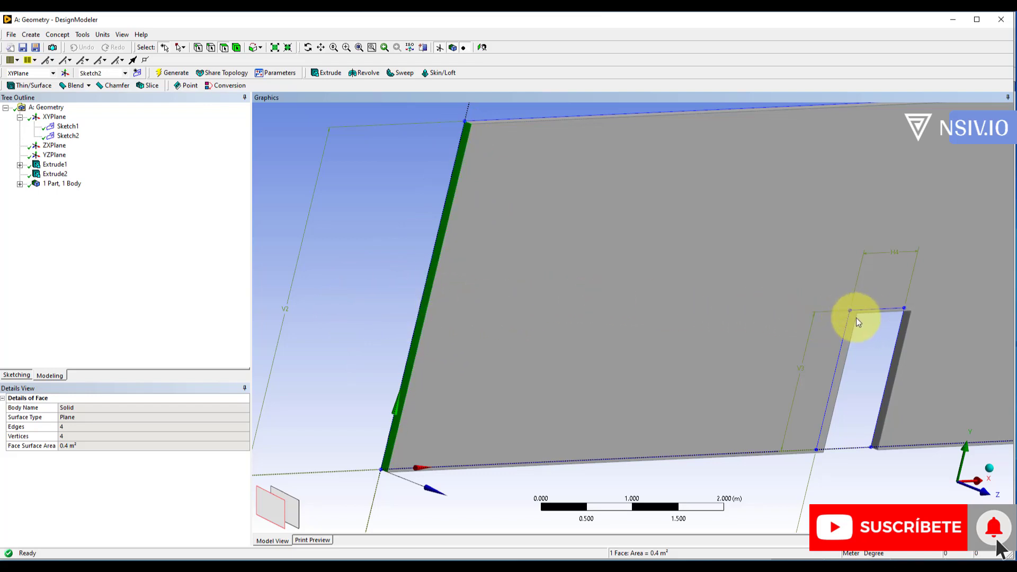
pyautogui.moveTo(796, 341); pyautogui.dragTo(681, 332, button='middle')
pyautogui.keyDown('ctrl'); pyautogui.moveTo(816, 368); pyautogui.dragTo(392, 312, button='middle'); pyautogui.keyUp('ctrl')
pyautogui.scroll(-2, 621, 307)
pyautogui.scroll(-2, 622, 308)
pyautogui.moveTo(636, 334); pyautogui.dragTo(685, 341, button='middle')
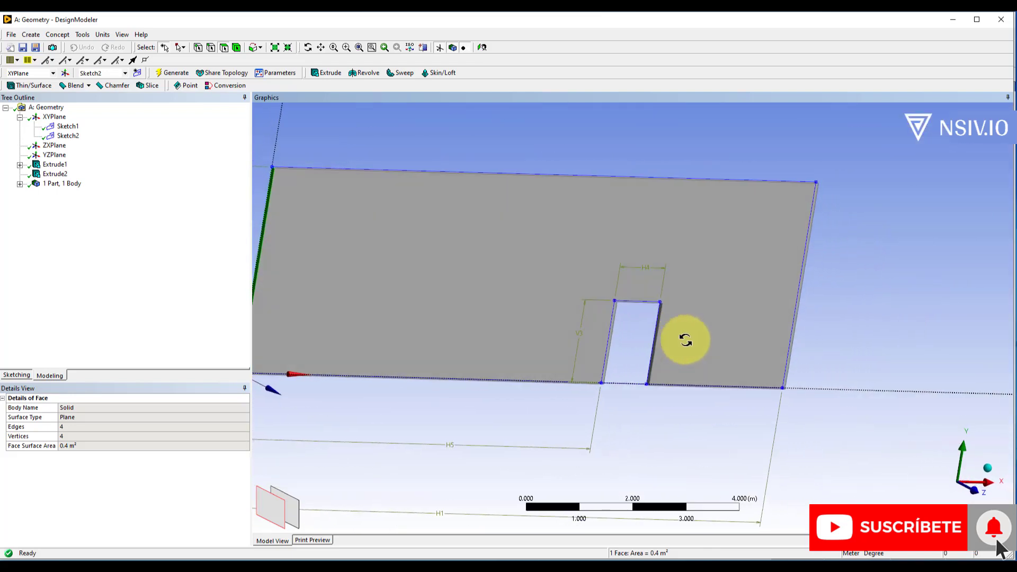
pyautogui.moveTo(503, 336); pyautogui.dragTo(426, 300, button='middle')
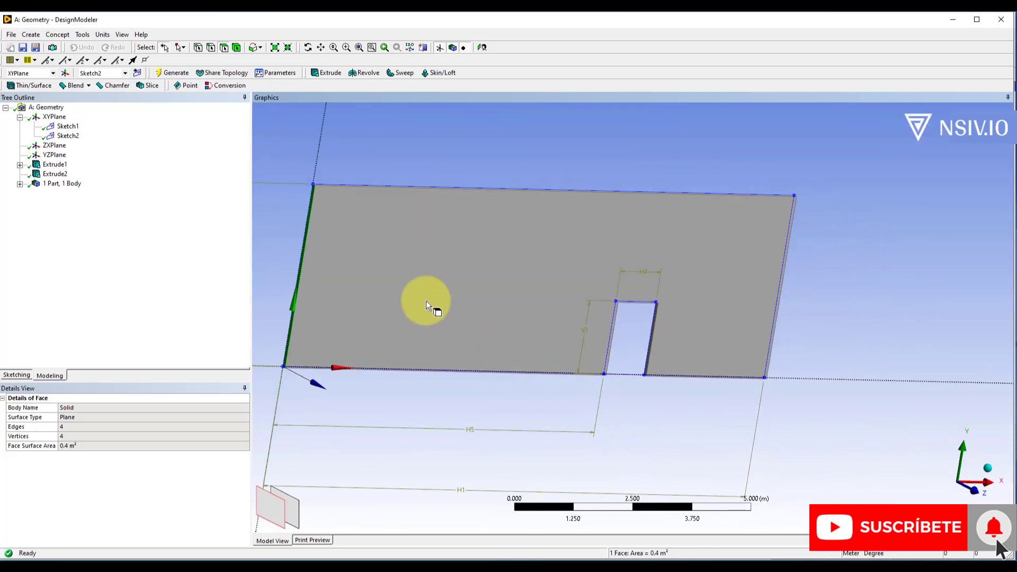
# Create a Projection feature that uses the selected end face as target and set its type to Edges On Face
pyautogui.click(83, 35)
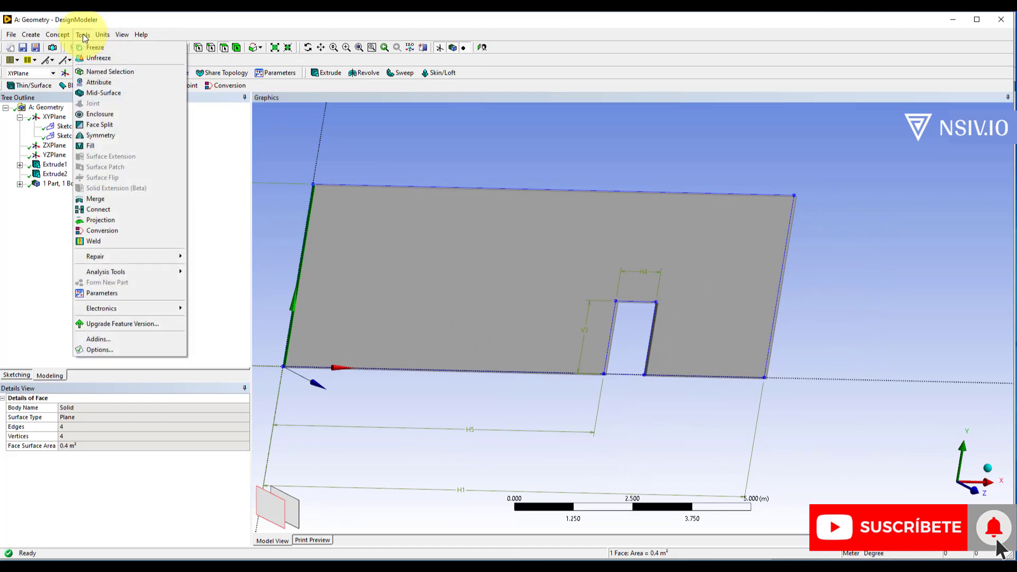
pyautogui.click(98, 221)
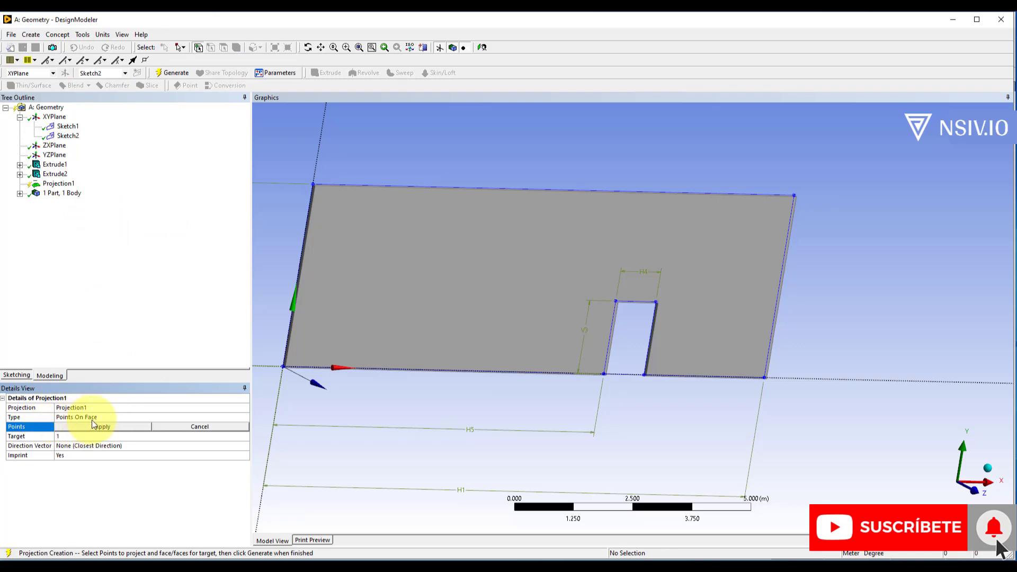
pyautogui.click(123, 416)
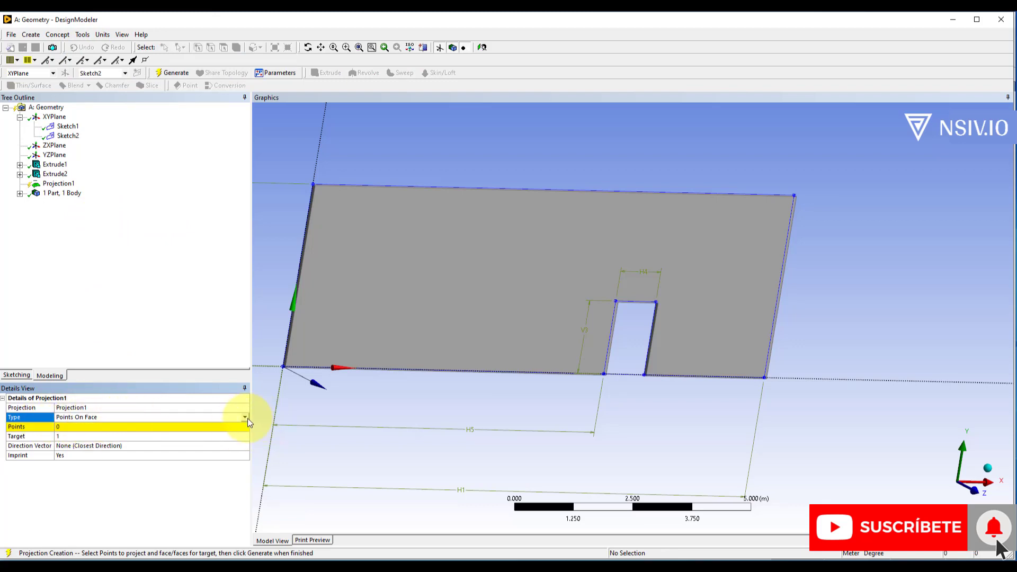
pyautogui.click(245, 418)
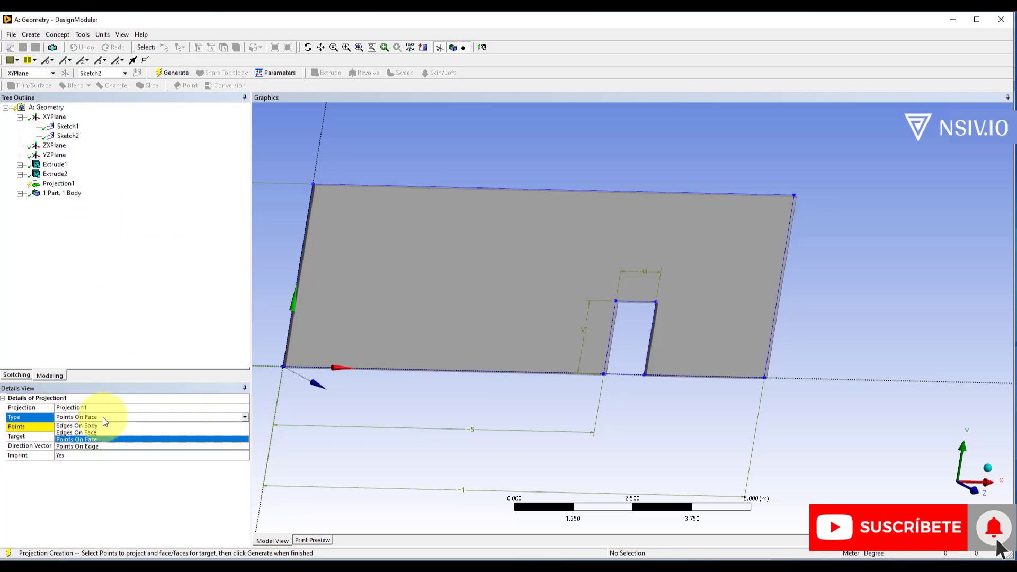
pyautogui.click(72, 433)
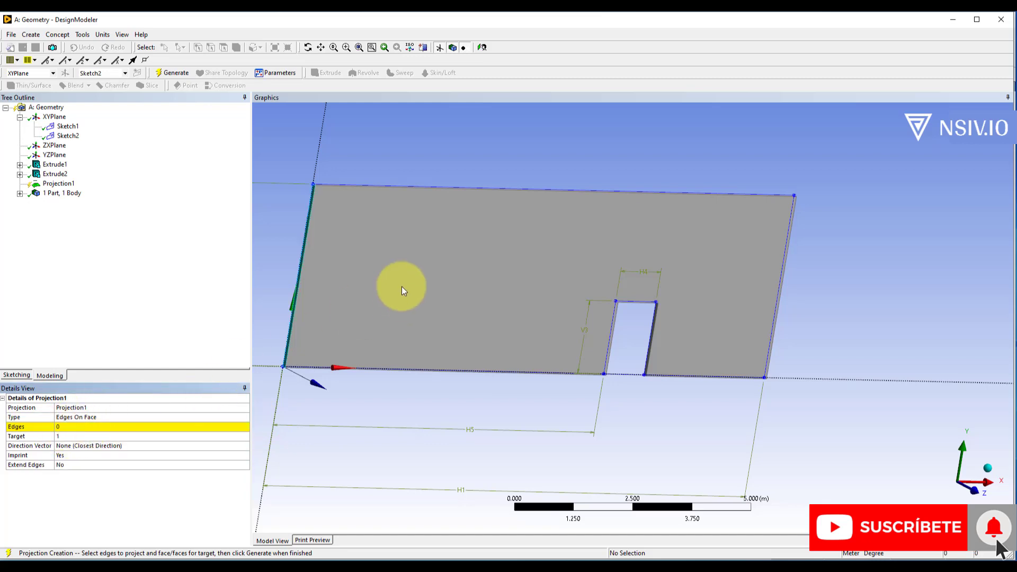
# Assign the short thickness edge at the door opening's upper corner nearer the origin as the projection's edge
pyautogui.moveTo(402, 287); pyautogui.dragTo(370, 340, button='middle')
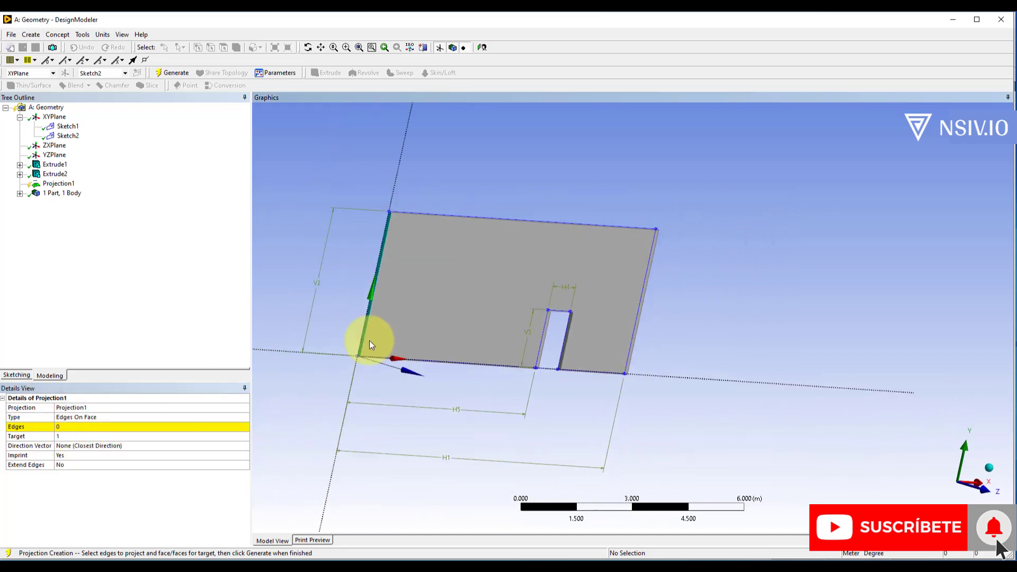
pyautogui.moveTo(341, 227); pyautogui.dragTo(603, 367, button='right')
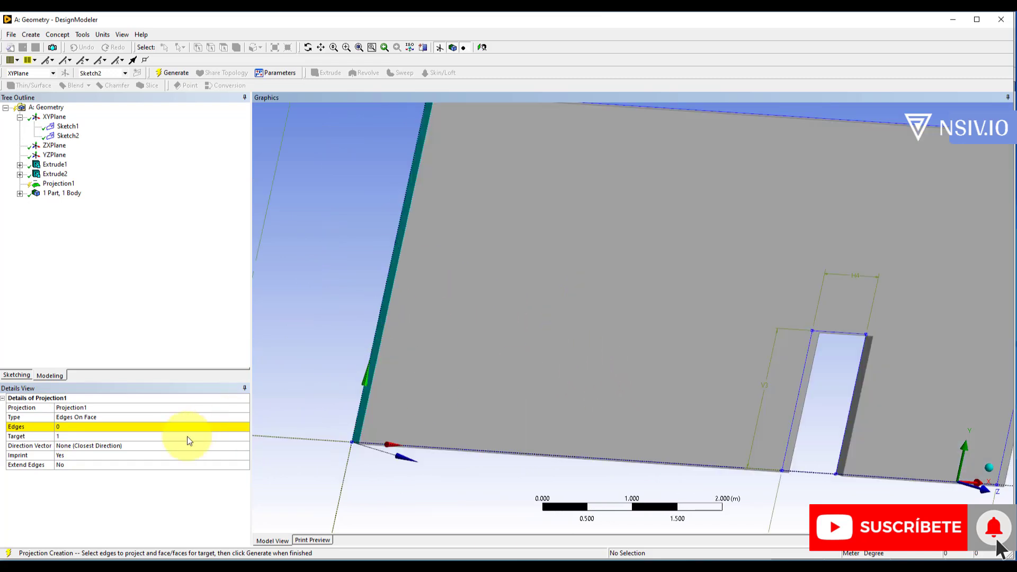
pyautogui.click(69, 427)
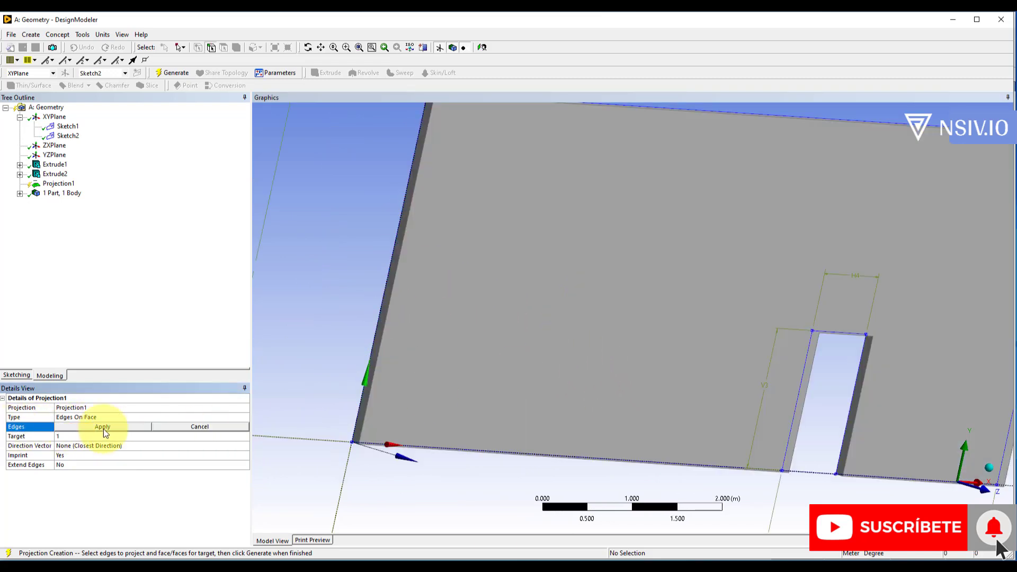
pyautogui.moveTo(824, 329); pyautogui.dragTo(816, 337, button='middle')
pyautogui.moveTo(733, 306); pyautogui.dragTo(808, 359, button='right')
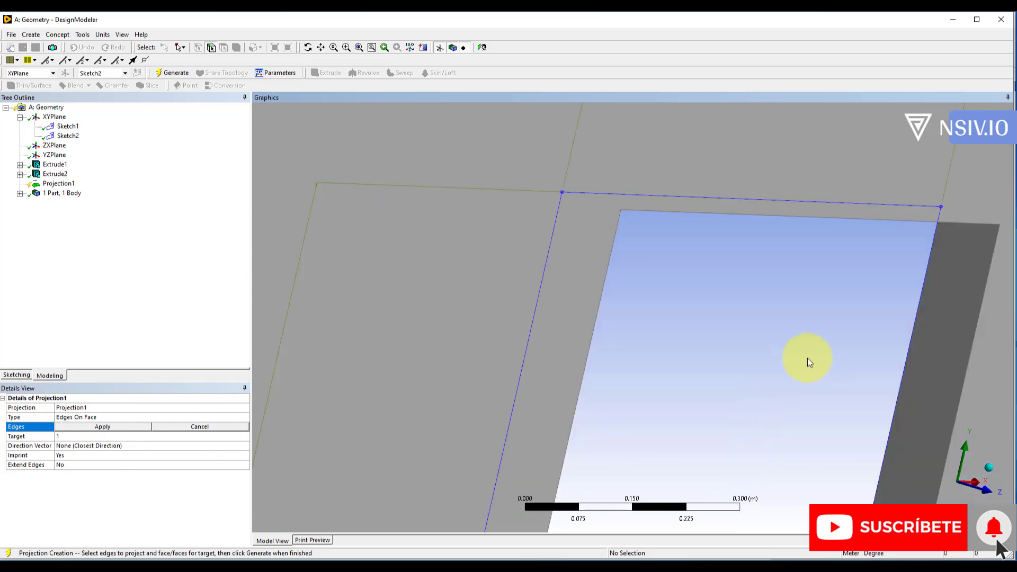
pyautogui.click(600, 204)
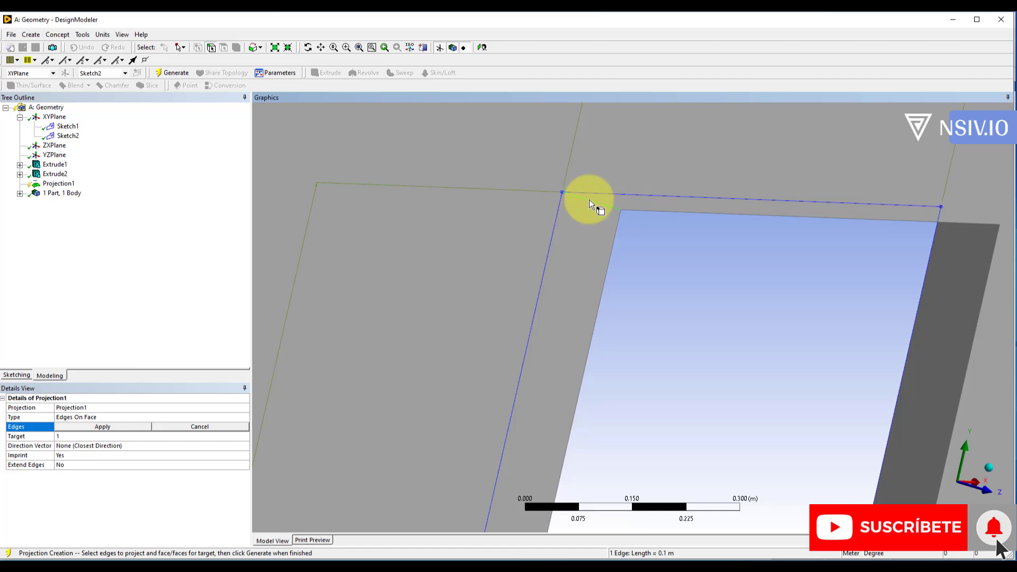
pyautogui.moveTo(610, 212); pyautogui.dragTo(581, 208, button='middle')
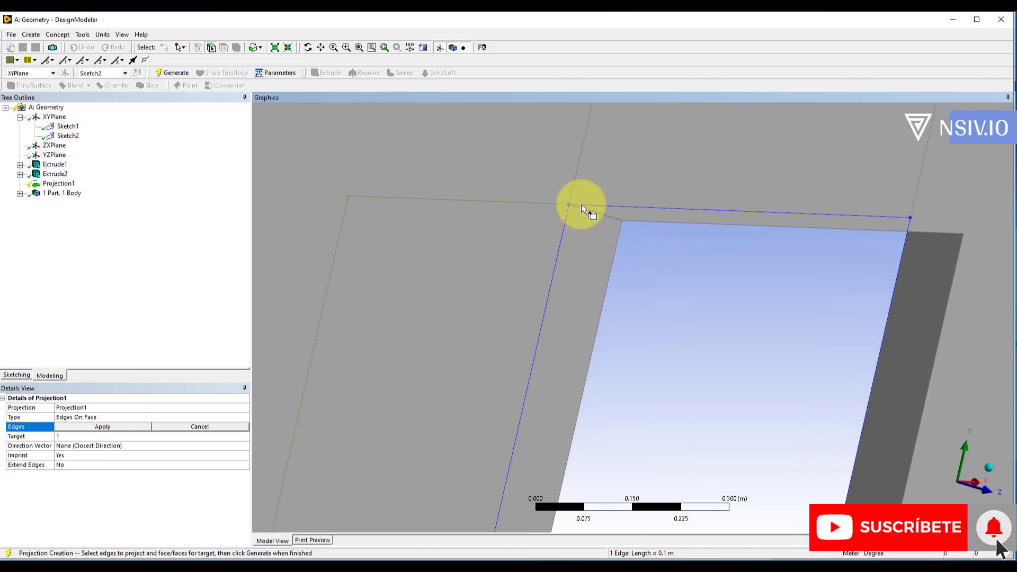
pyautogui.scroll(-15, 536, 245)
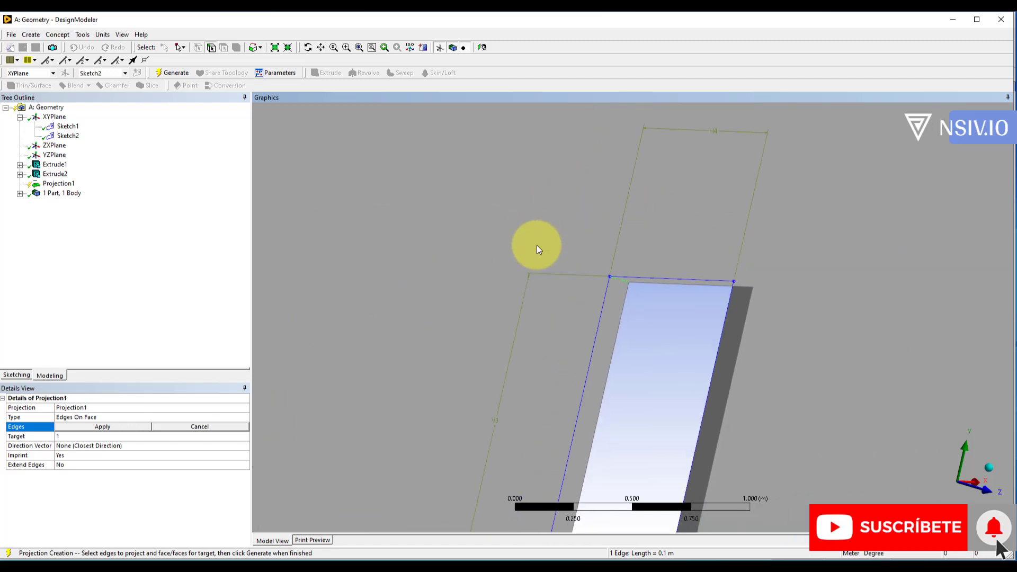
pyautogui.scroll(-2, 533, 250)
pyautogui.moveTo(533, 249); pyautogui.dragTo(507, 297, button='middle')
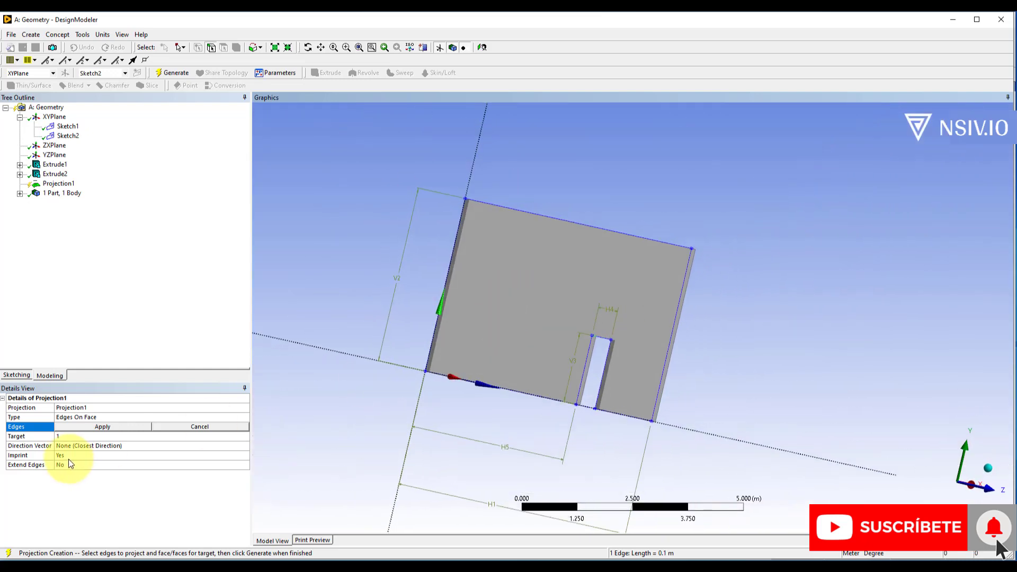
pyautogui.click(90, 428)
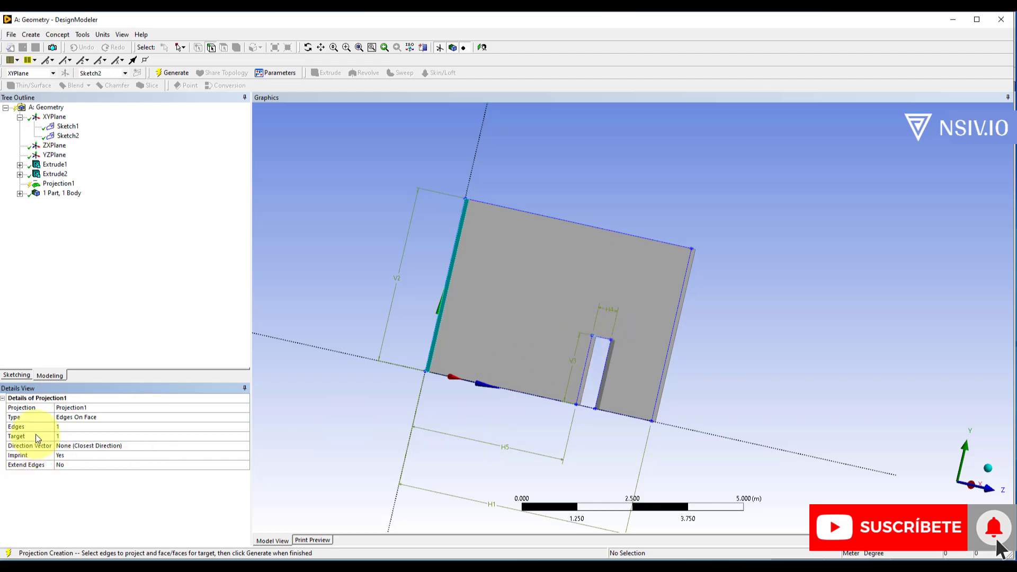
# Confirm the wall's end face beside the origin as the projection target and generate the projection
pyautogui.click(74, 437)
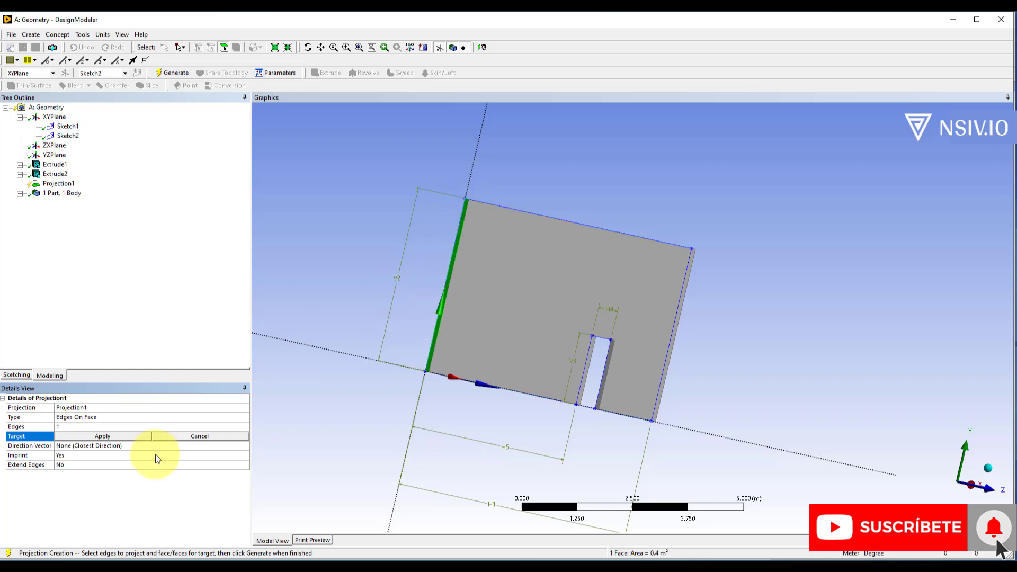
pyautogui.click(113, 437)
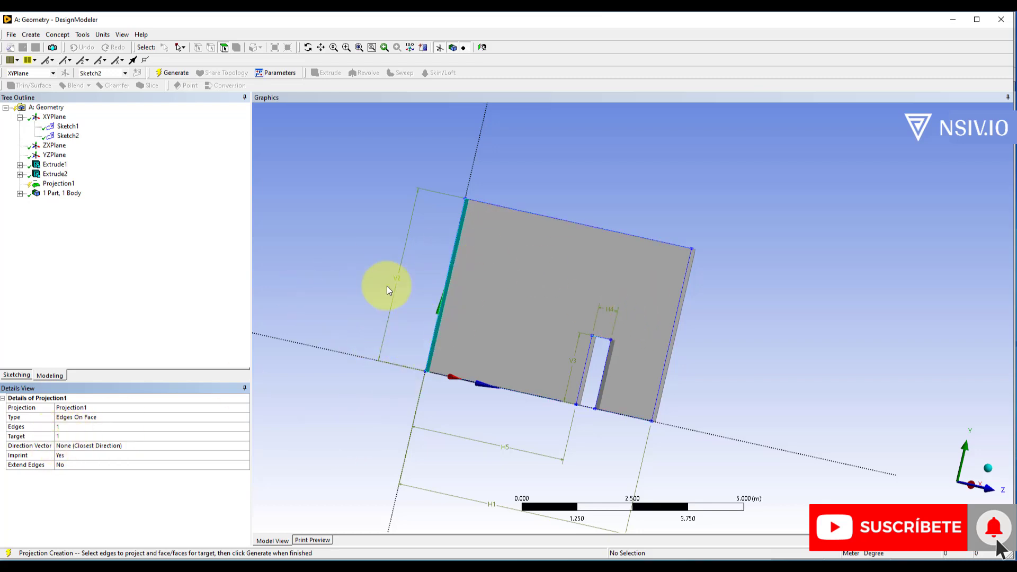
pyautogui.click(175, 73)
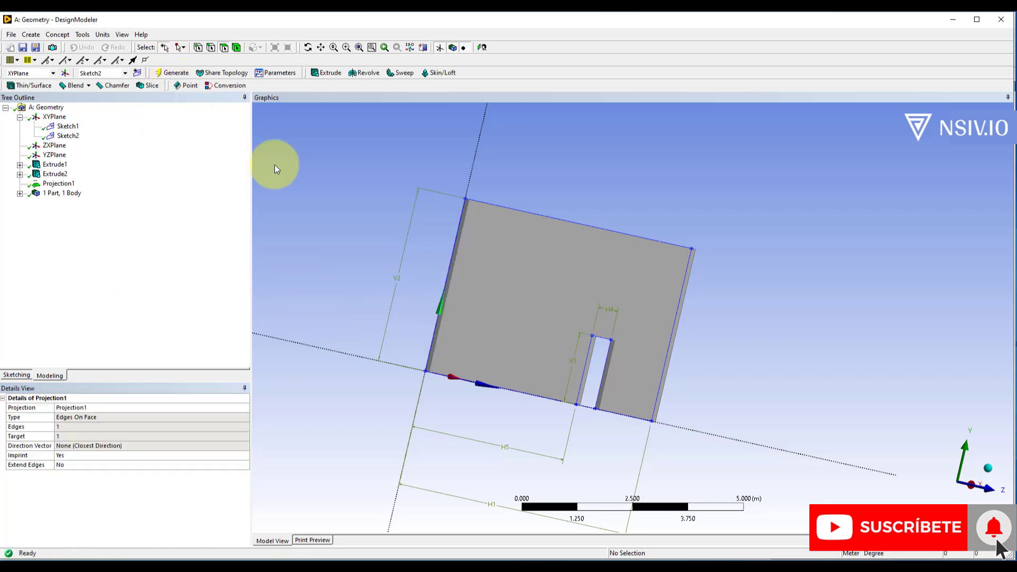
# Examine the two parts of the wall's end face against the door opening's height, selecting each part and viewing from several angles
pyautogui.moveTo(275, 164); pyautogui.dragTo(398, 282, button='middle')
pyautogui.moveTo(391, 168); pyautogui.dragTo(629, 387, button='right')
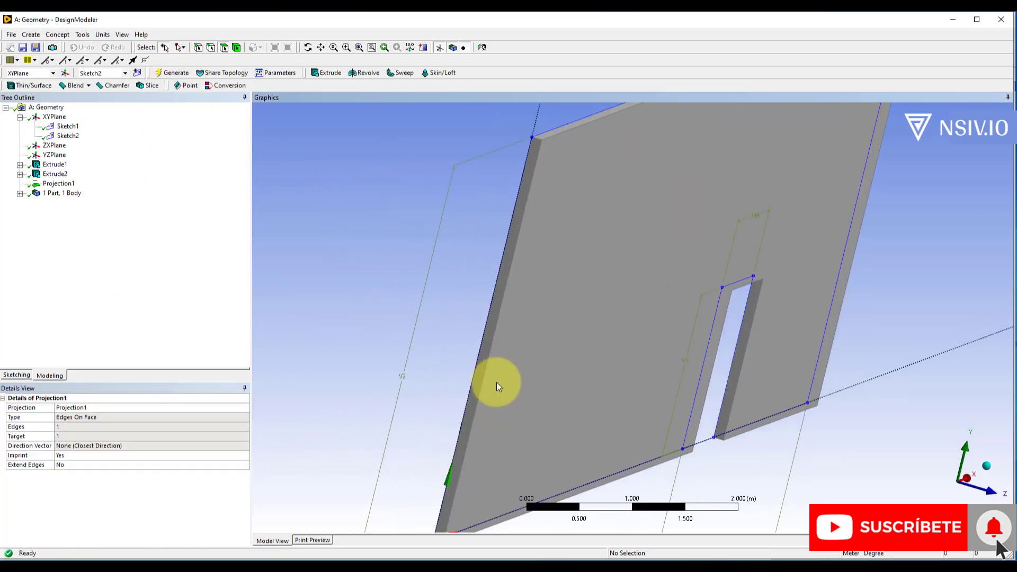
pyautogui.click(223, 48)
pyautogui.click(469, 418)
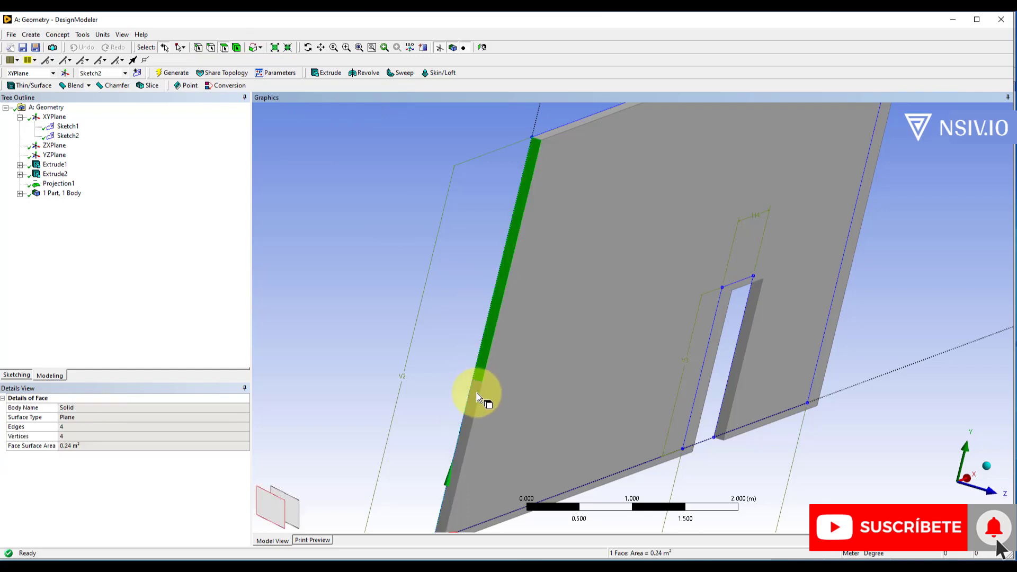
pyautogui.scroll(-3, 477, 400)
pyautogui.scroll(1, 528, 355)
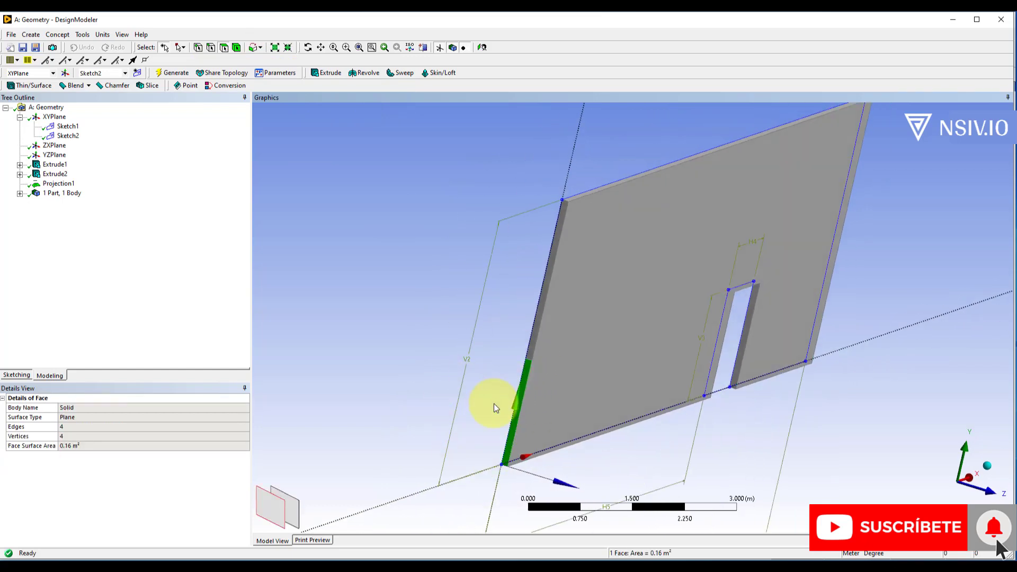
pyautogui.moveTo(525, 418); pyautogui.dragTo(542, 411, button='middle')
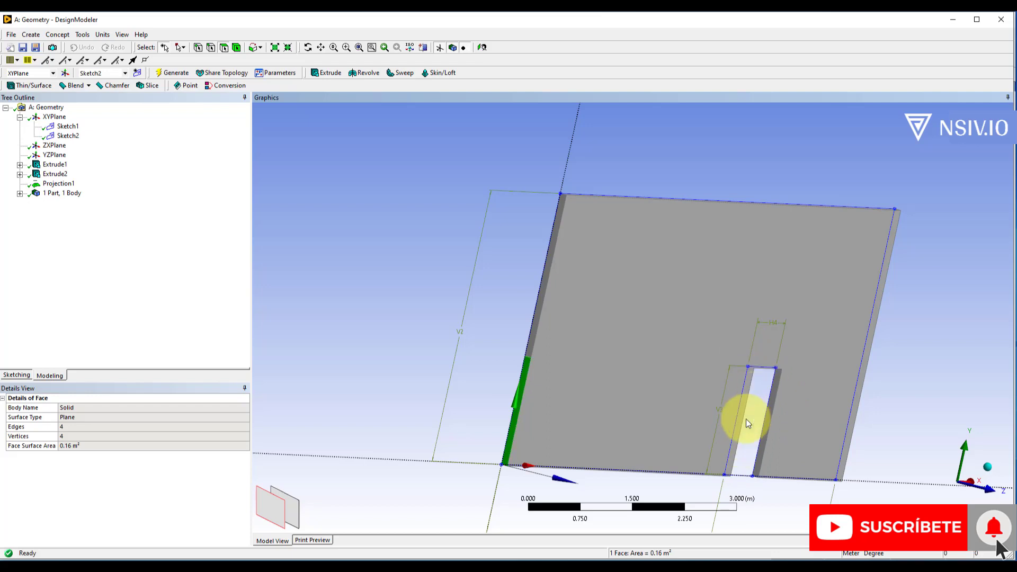
pyautogui.moveTo(746, 418); pyautogui.dragTo(722, 417, button='middle')
pyautogui.scroll(-4, 669, 390)
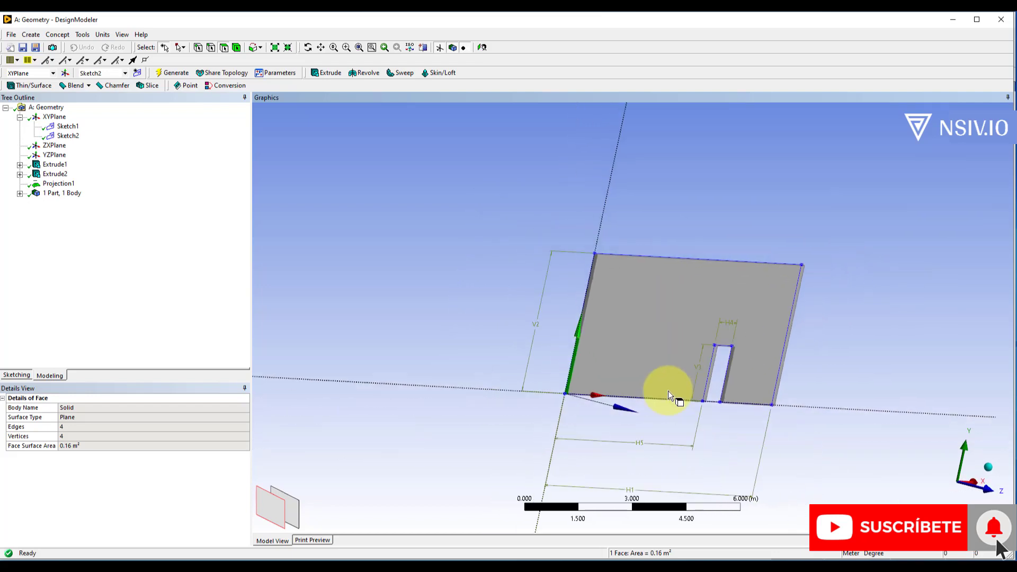
pyautogui.moveTo(669, 390); pyautogui.dragTo(783, 415, button='middle')
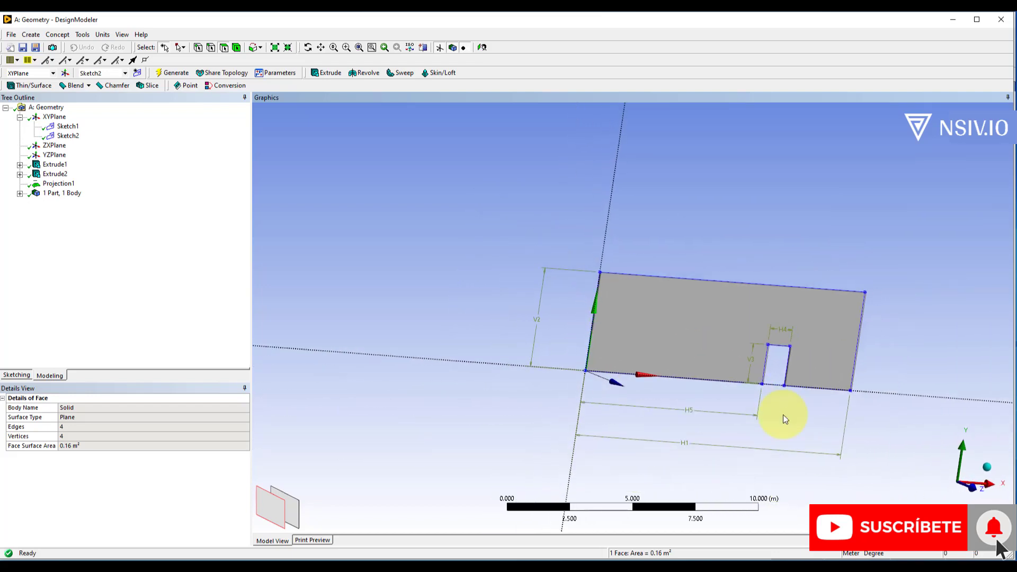
pyautogui.click(971, 487)
pyautogui.moveTo(574, 257); pyautogui.dragTo(872, 406, button='right')
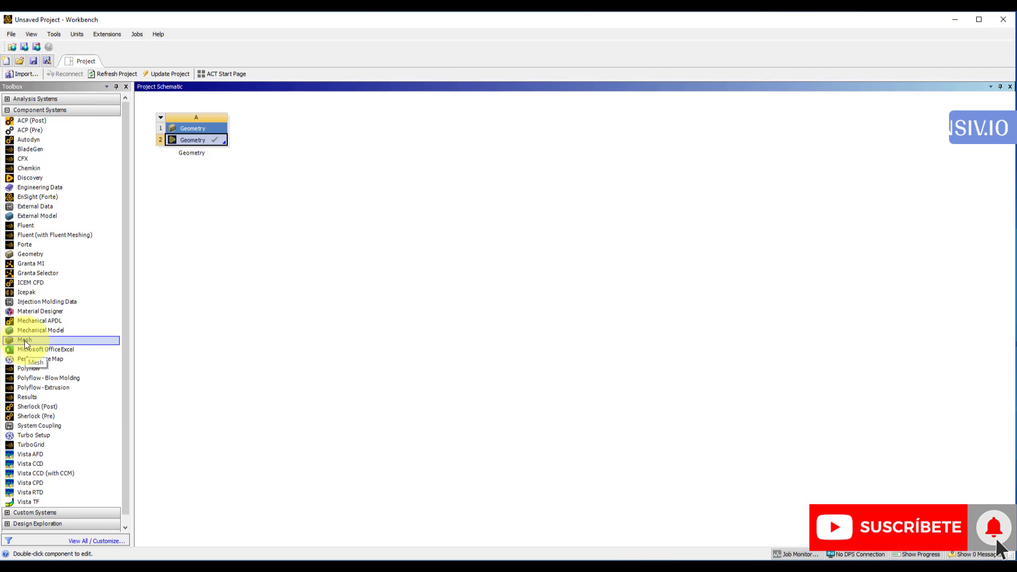
# Switch to Workbench, add a Mesh system linked to the existing Geometry cell, and open its Mesh cell for editing
pyautogui.moveTo(23, 340); pyautogui.dragTo(195, 140)
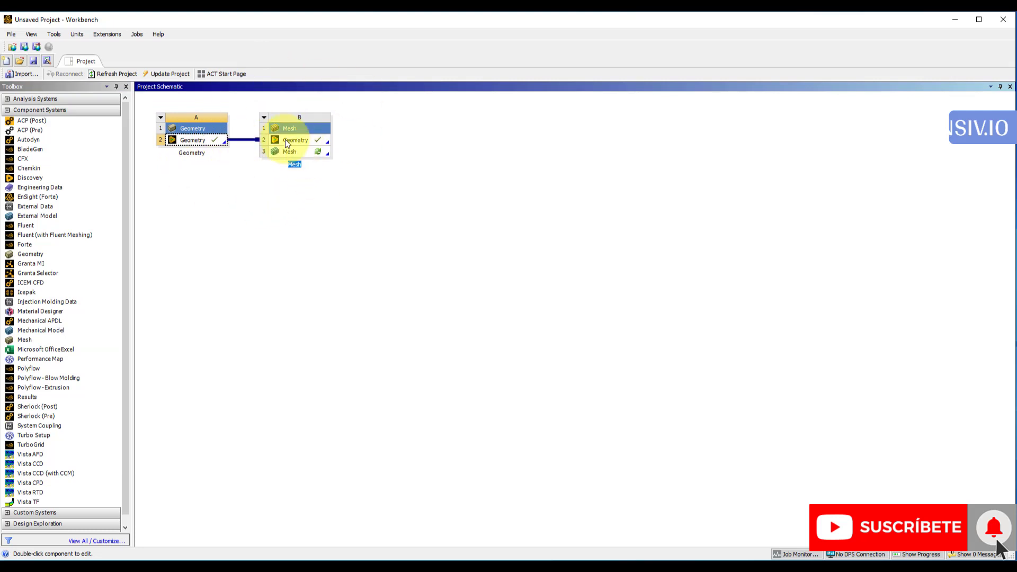
pyautogui.click(291, 153)
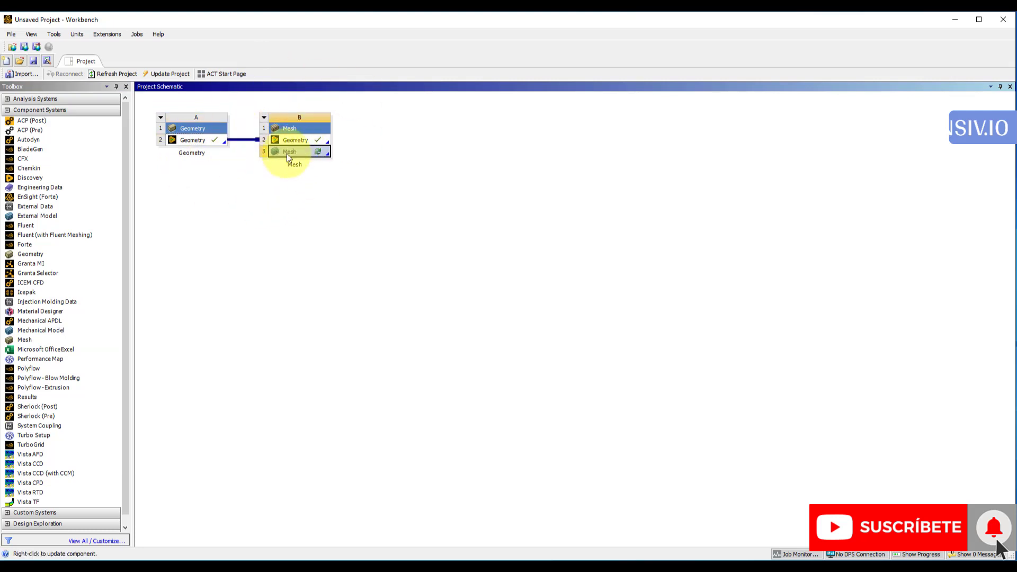
pyautogui.rightClick(300, 154)
pyautogui.click(321, 160)
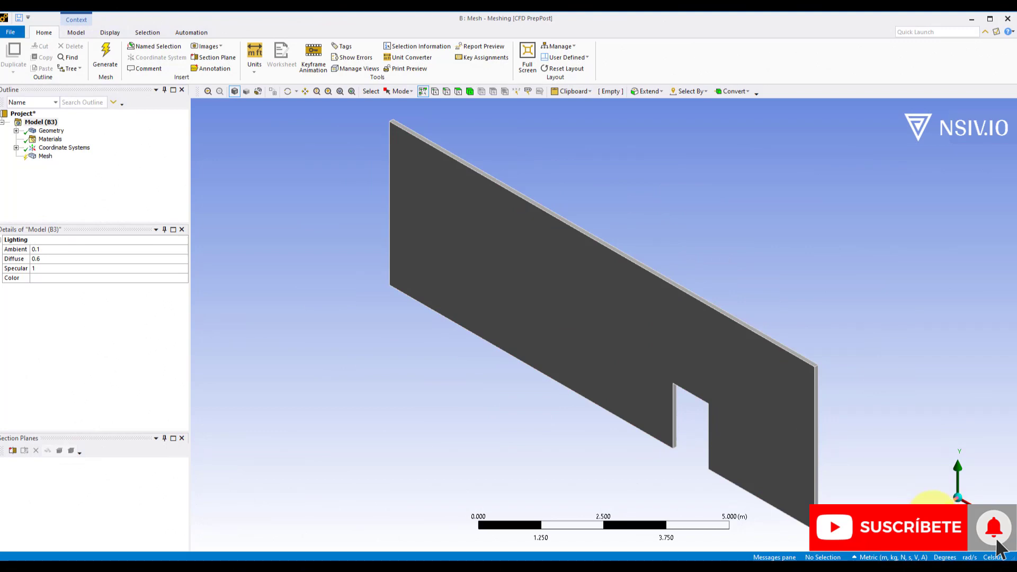
# View the wall from the front and set the mesh's physics preference to CFD and solver preference to CFX
pyautogui.click(935, 508)
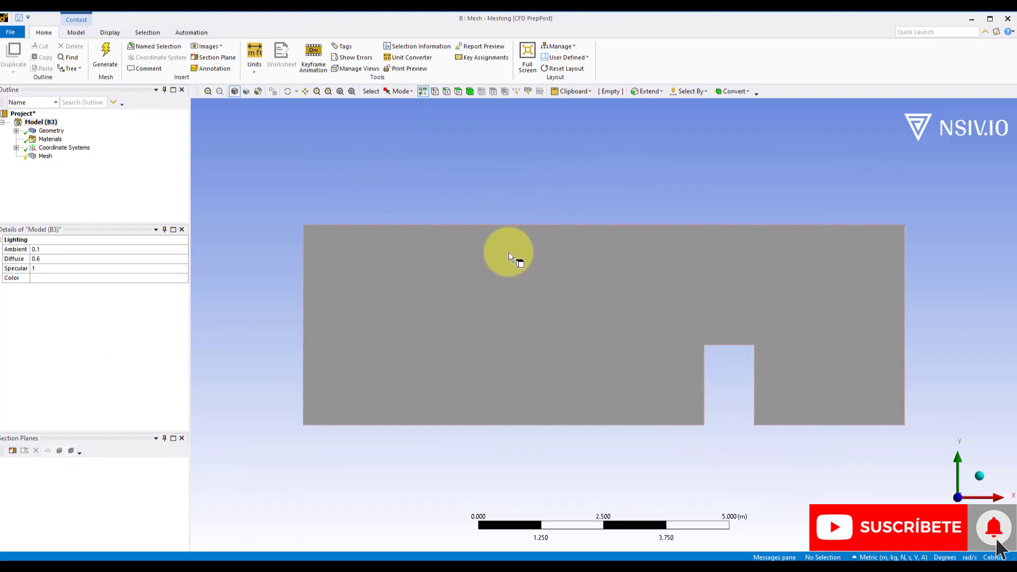
pyautogui.click(45, 155)
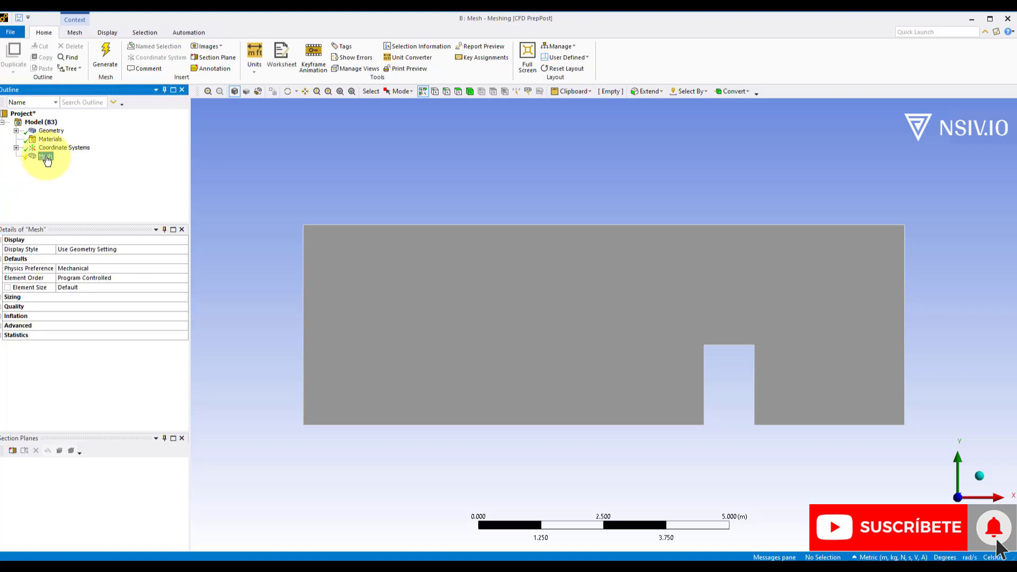
pyautogui.click(101, 269)
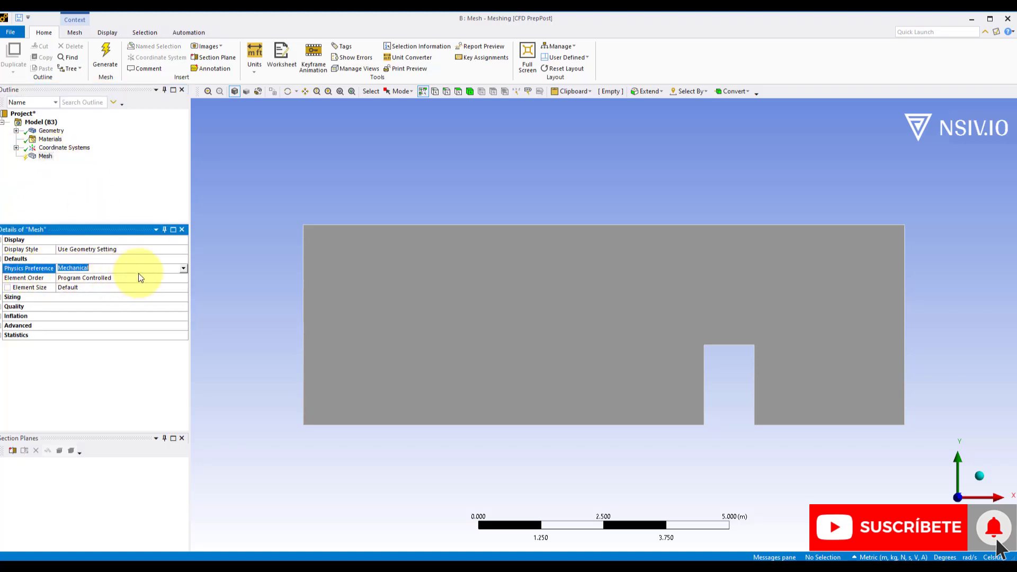
pyautogui.click(183, 268)
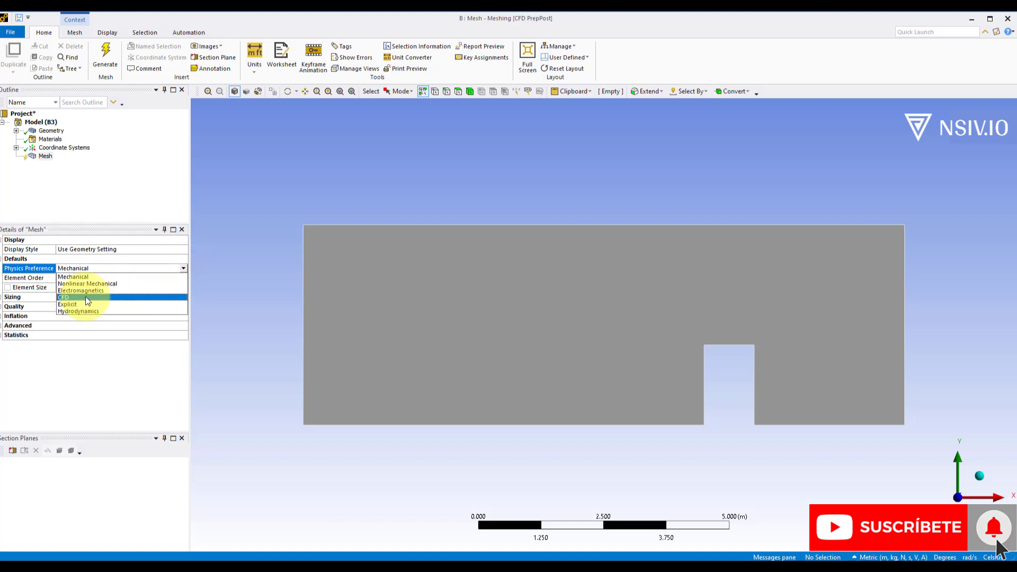
pyautogui.click(85, 297)
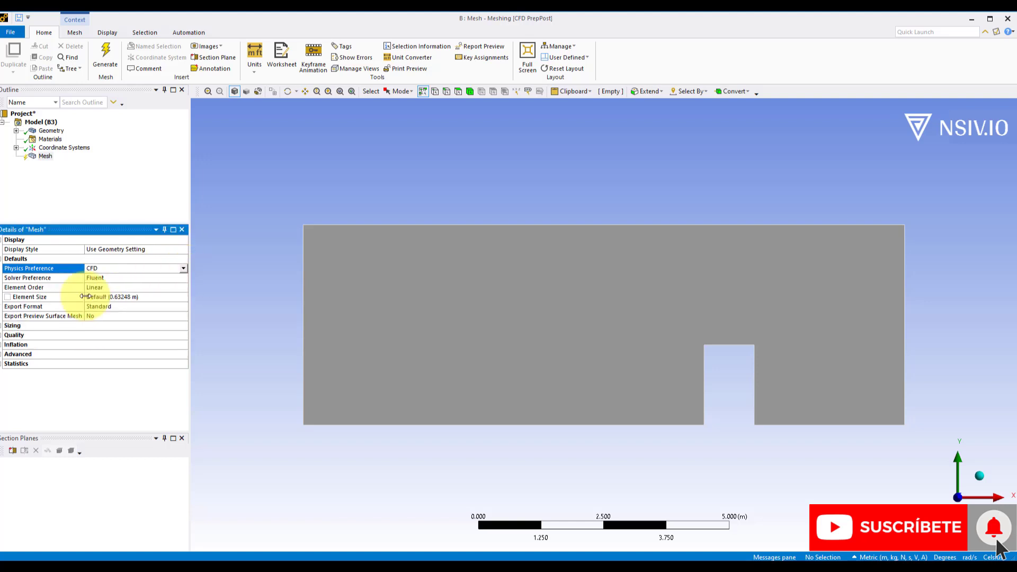
pyautogui.click(115, 277)
pyautogui.click(183, 280)
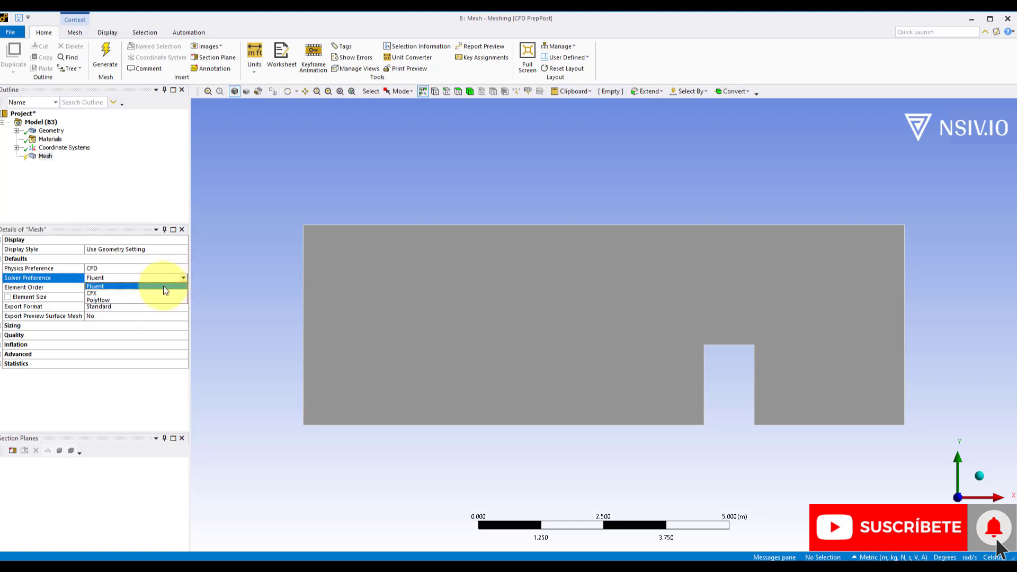
pyautogui.click(107, 295)
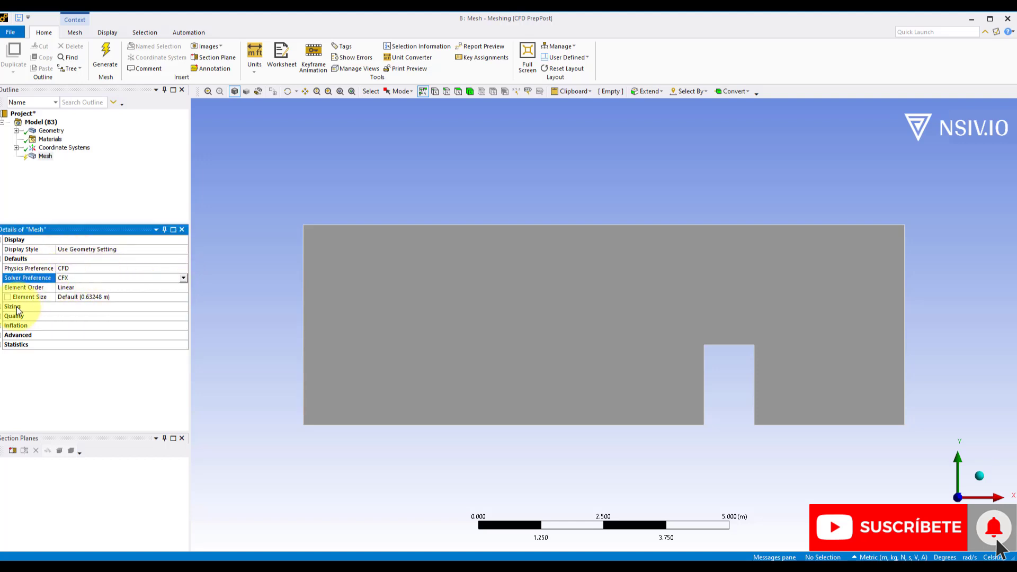
# Generate the wall's mesh with the default element size and inspect it from an angle
pyautogui.click(112, 60)
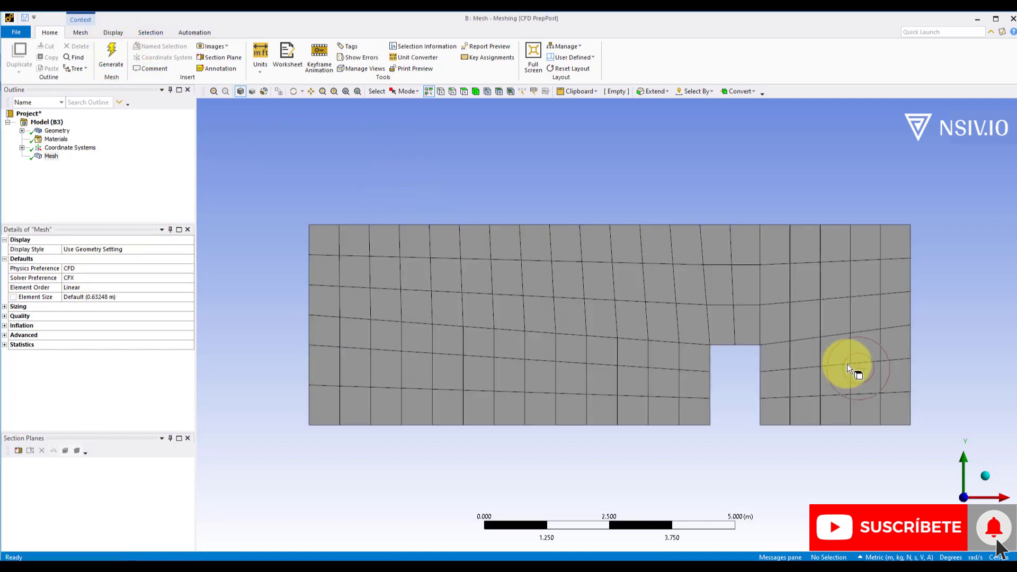
pyautogui.moveTo(441, 296); pyautogui.dragTo(500, 343, button='middle')
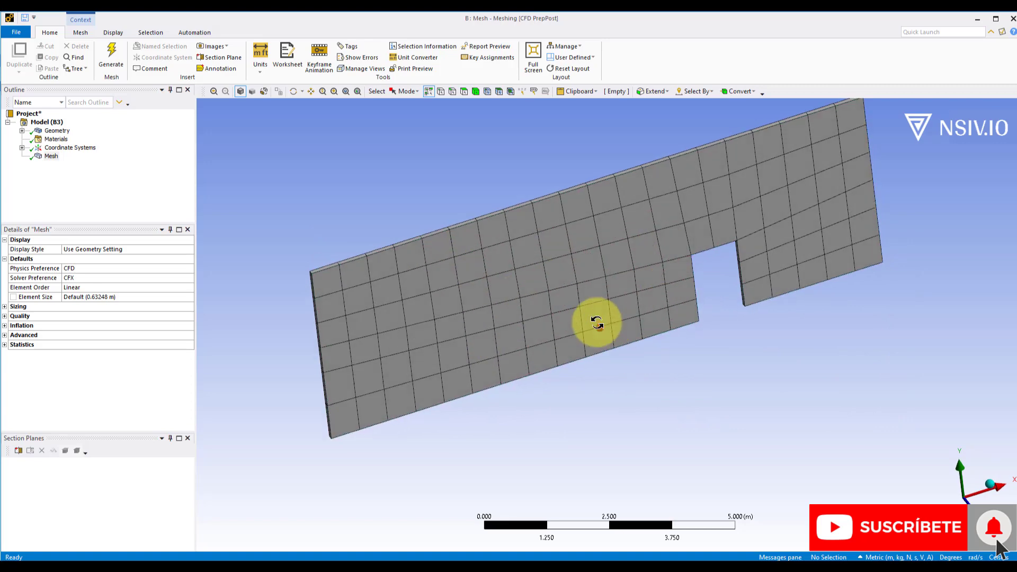
pyautogui.moveTo(599, 327); pyautogui.dragTo(534, 326, button='middle')
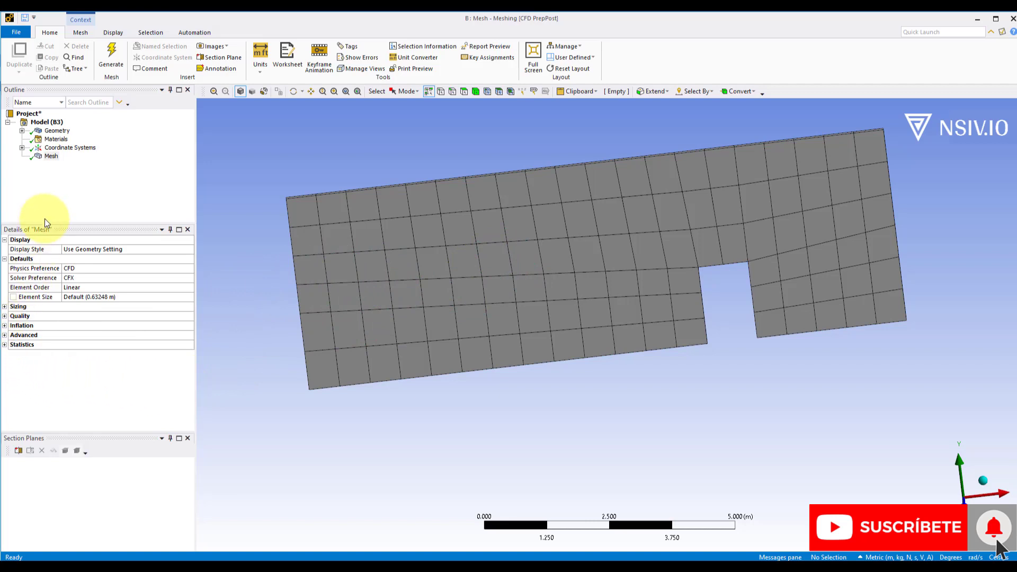
# Set the mesh's maximum size and element size to 0.1 m and regenerate the wall's mesh
pyautogui.click(49, 157)
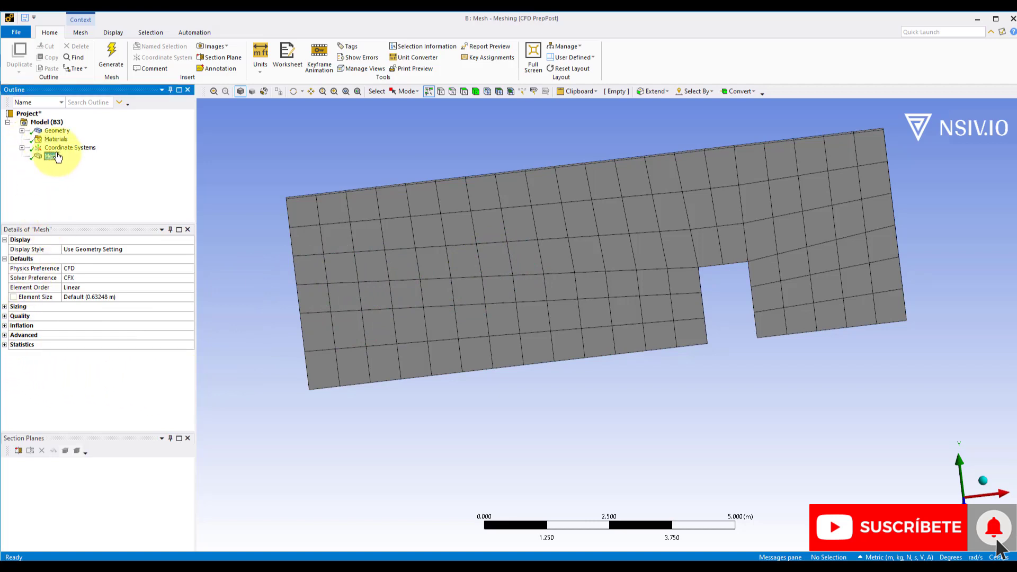
pyautogui.click(7, 307)
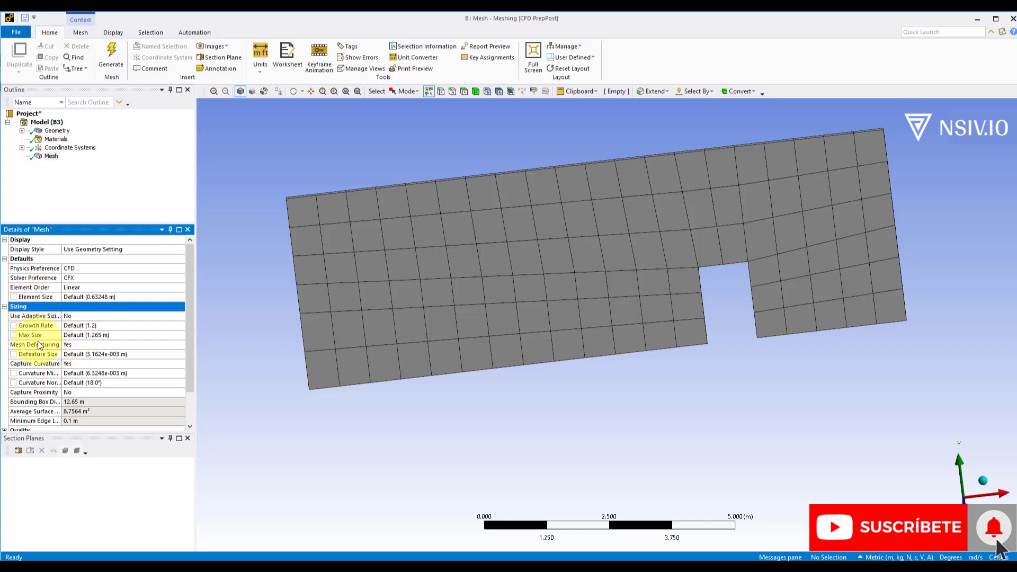
pyautogui.click(95, 335)
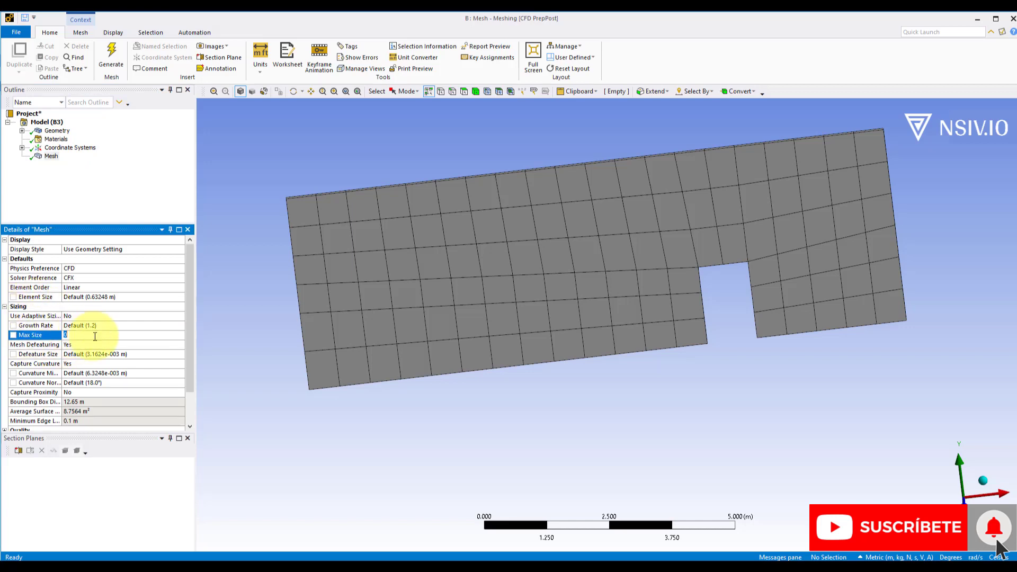
pyautogui.write('0.1')
pyautogui.click(262, 275)
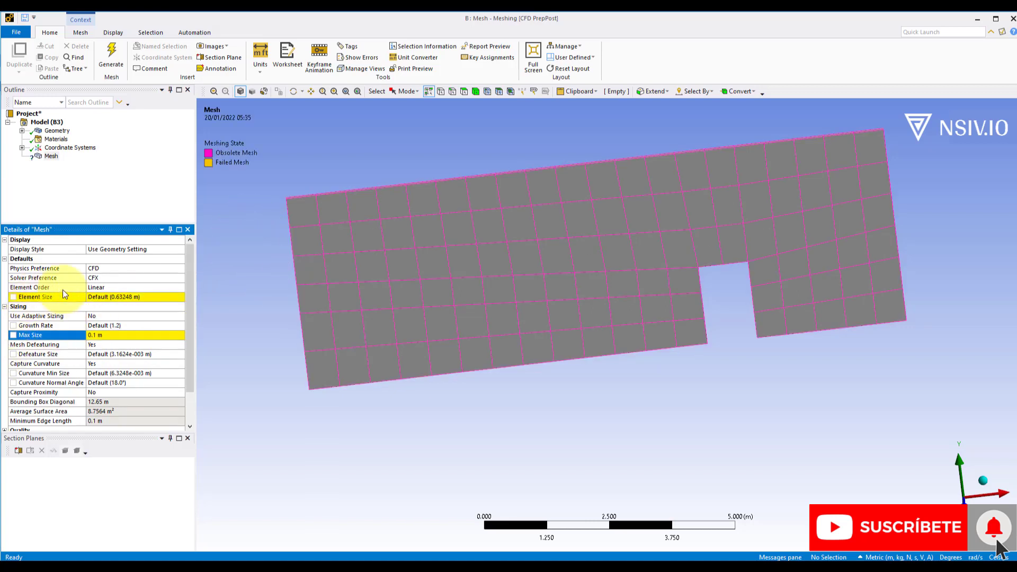
pyautogui.click(112, 298)
pyautogui.write('0.1')
pyautogui.press('Return')
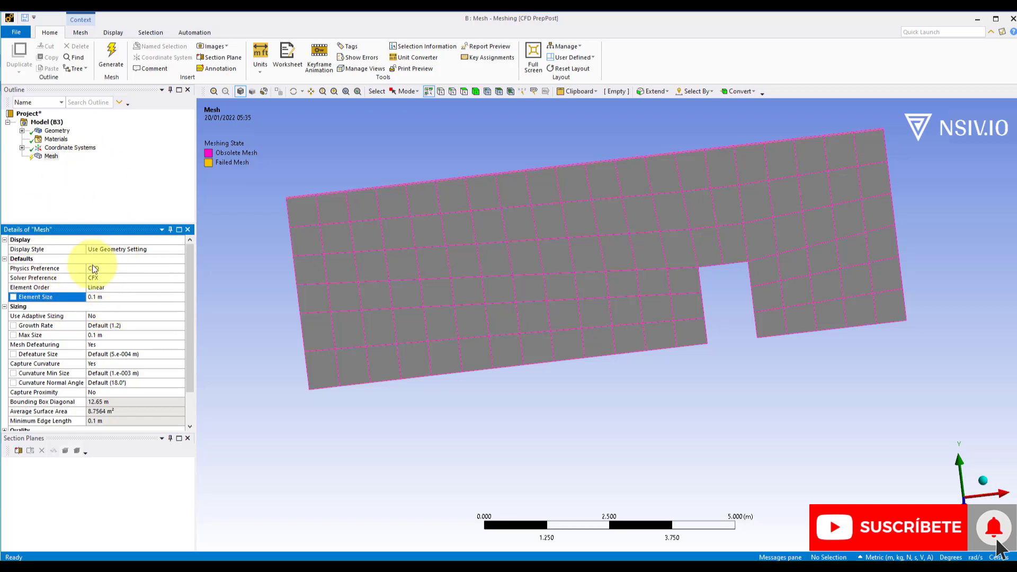
pyautogui.click(113, 53)
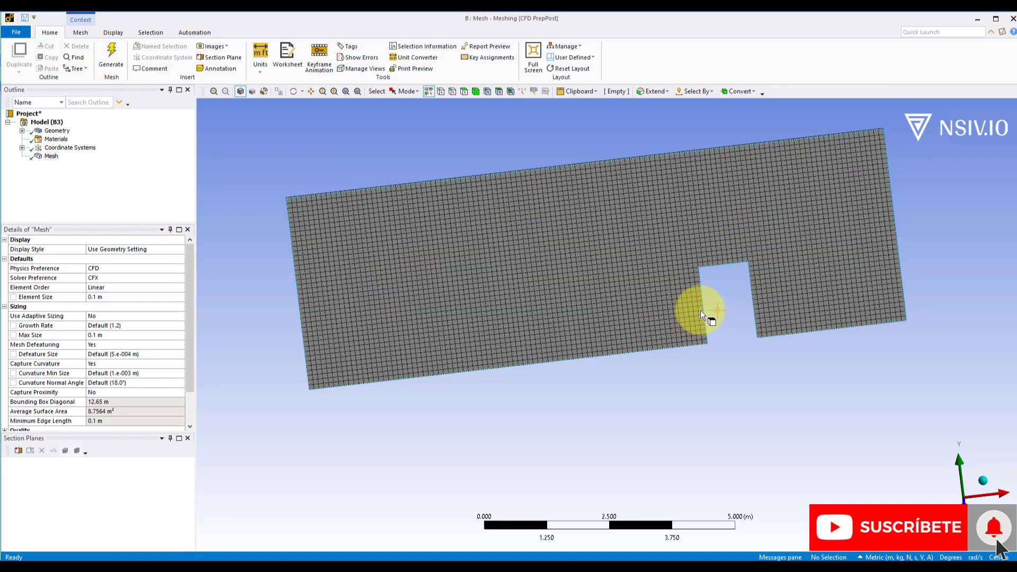
# Inspect the refined mesh from an angle, up close at the wall's upper corner, and from the front around the door opening
pyautogui.moveTo(460, 324); pyautogui.dragTo(513, 343, button='middle')
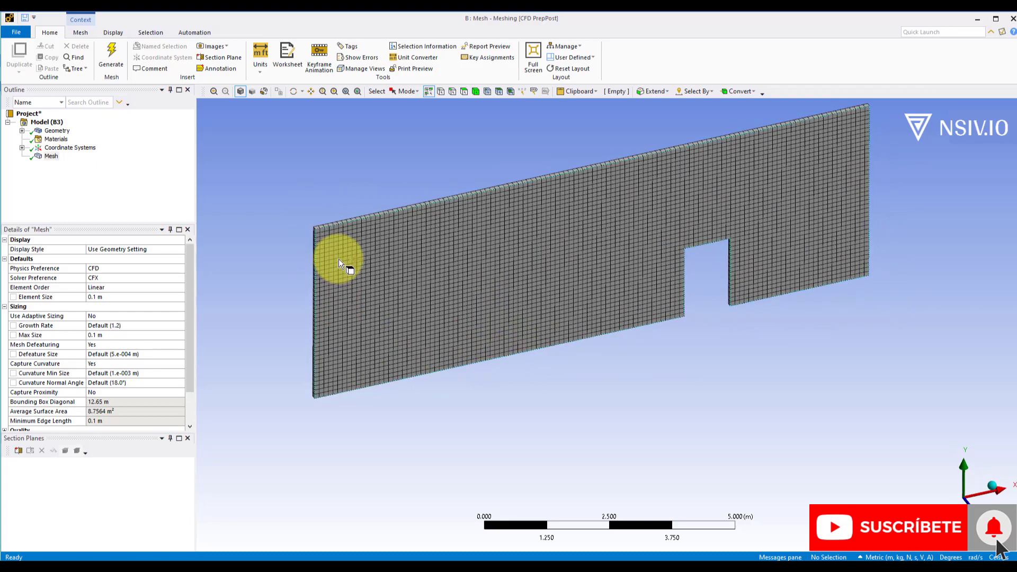
pyautogui.moveTo(339, 259); pyautogui.dragTo(368, 255, button='middle')
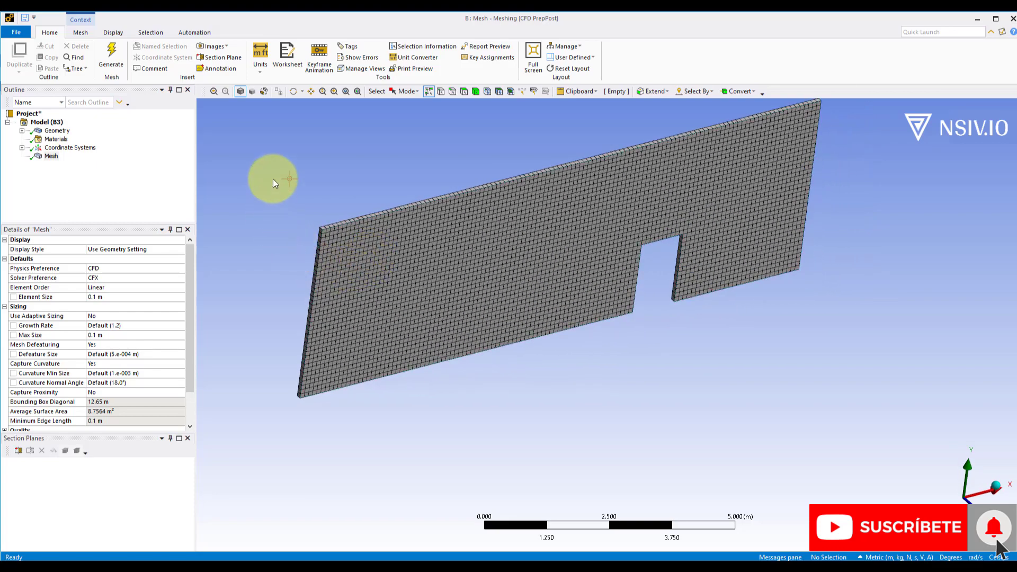
pyautogui.moveTo(273, 179); pyautogui.dragTo(412, 281, button='right')
pyautogui.scroll(3, 525, 334)
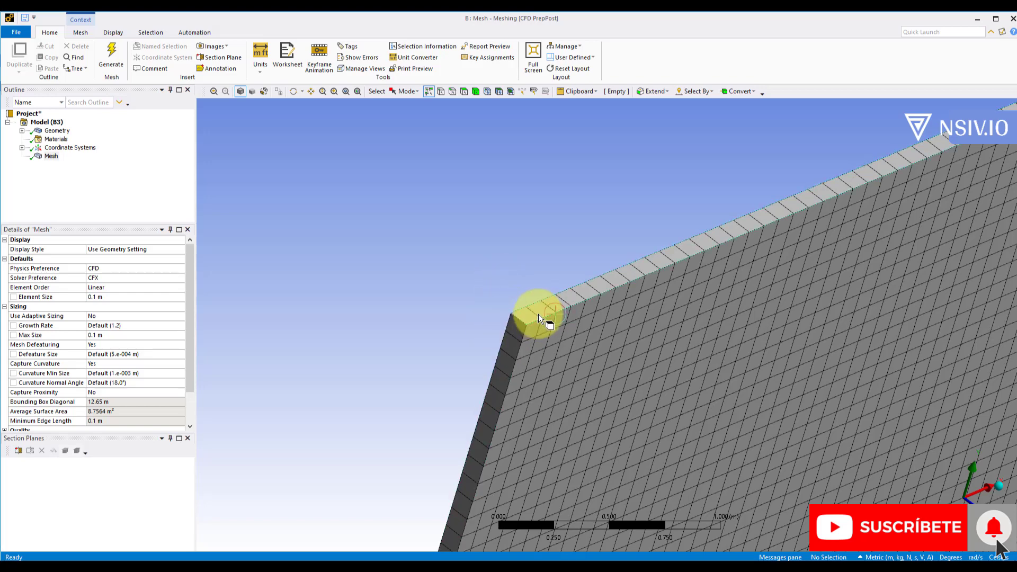
pyautogui.click(52, 156)
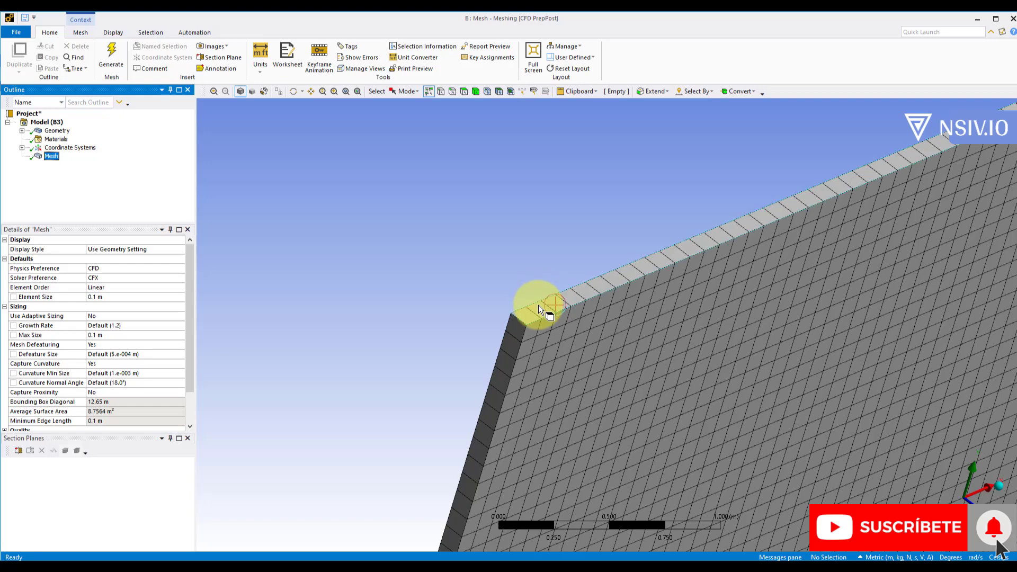
pyautogui.scroll(-1, 539, 304)
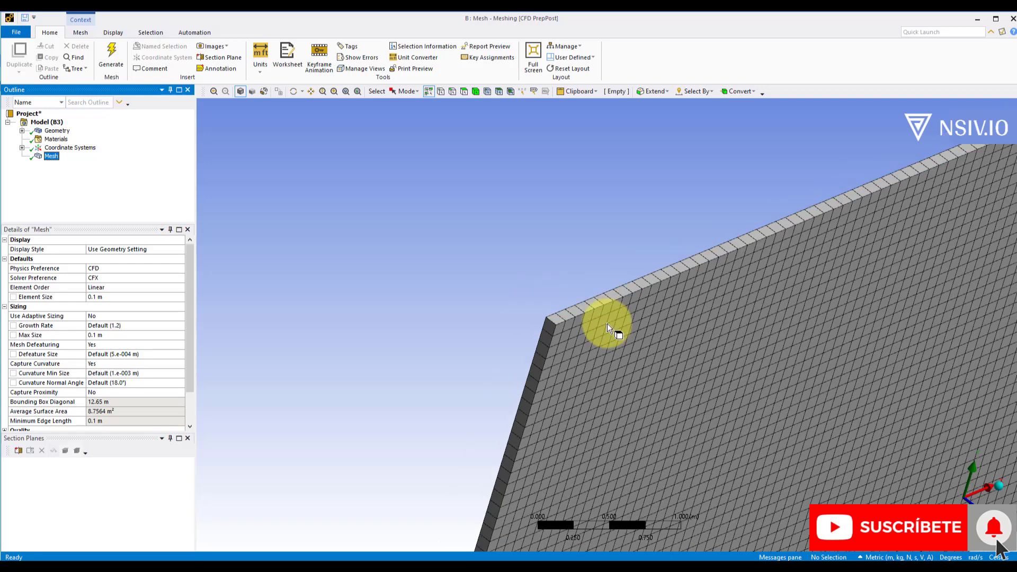
pyautogui.scroll(-2, 689, 360)
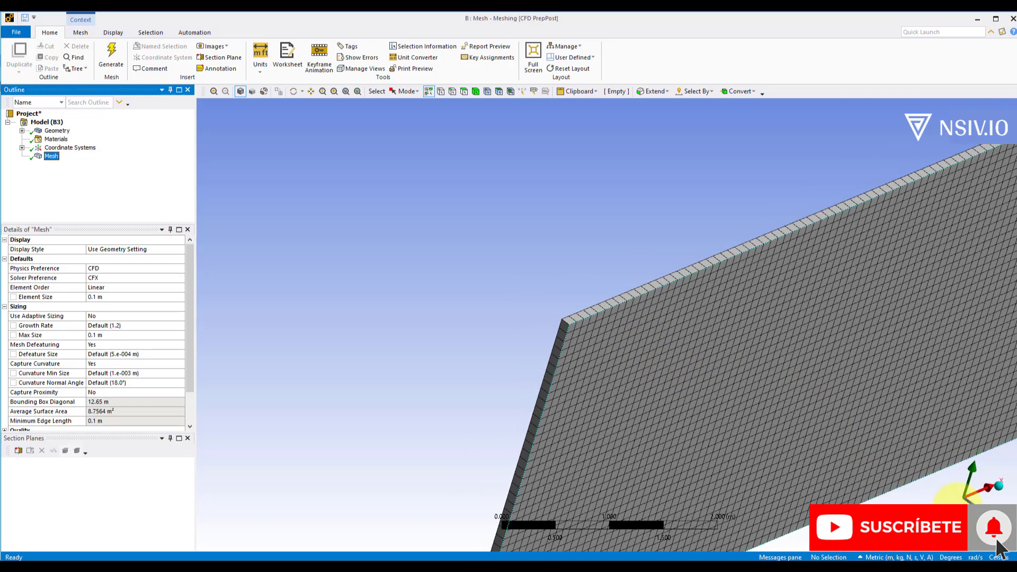
pyautogui.click(965, 498)
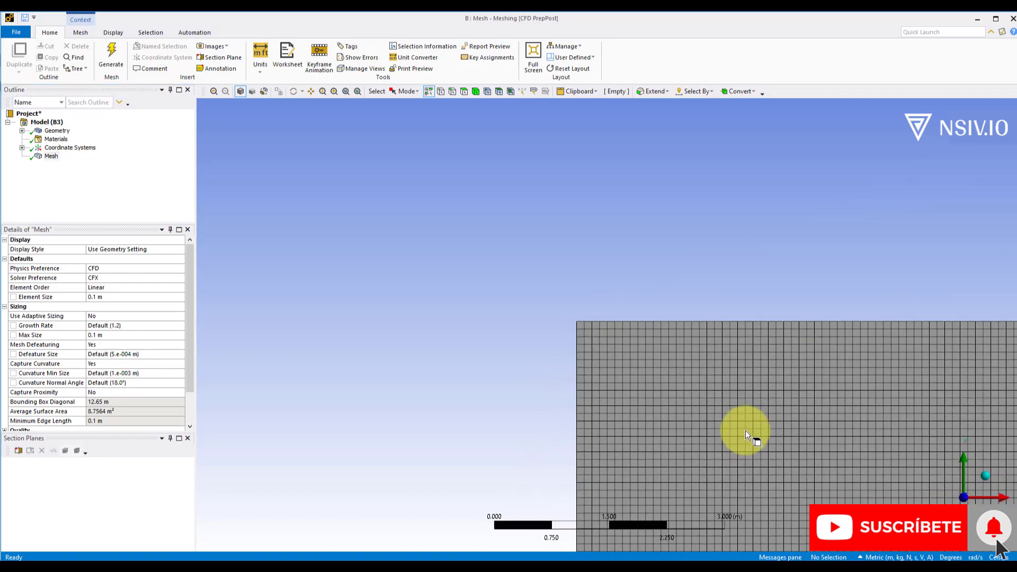
pyautogui.keyDown('ctrl'); pyautogui.moveTo(764, 430); pyautogui.dragTo(527, 288, button='middle'); pyautogui.keyUp('ctrl')
pyautogui.keyDown('ctrl'); pyautogui.moveTo(705, 337); pyautogui.dragTo(558, 309); pyautogui.keyUp('ctrl')
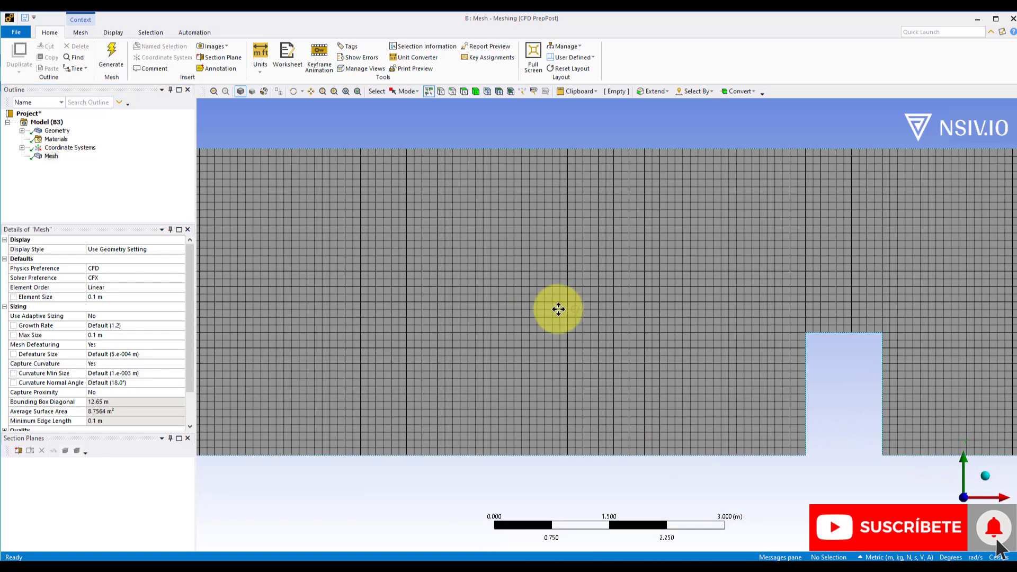
pyautogui.scroll(-3, 562, 308)
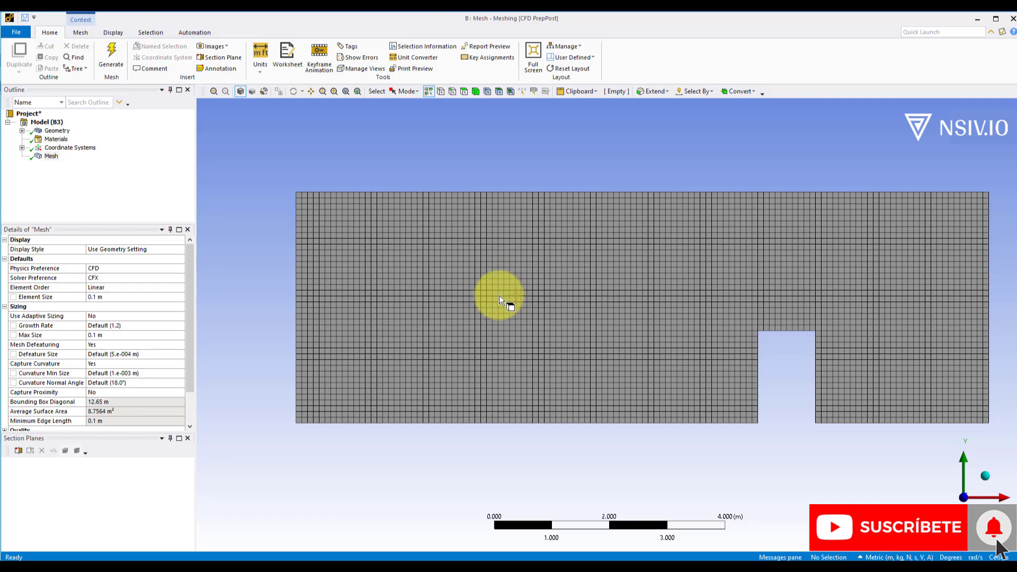
# Create a named selection "inlet" from the lower part of the split end face farthest from the door opening
pyautogui.moveTo(469, 312)
pyautogui.mouseDown(button='middle')
pyautogui.moveTo(546, 306)
pyautogui.moveTo(523, 215)
pyautogui.mouseUp(button='middle')
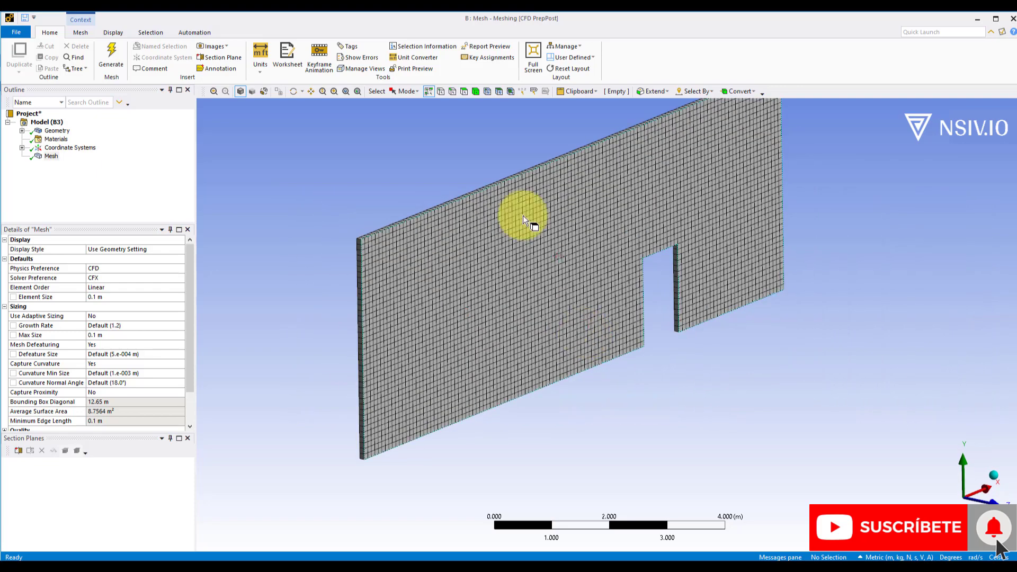
pyautogui.click(464, 92)
pyautogui.moveTo(368, 437); pyautogui.dragTo(370, 388, button='middle')
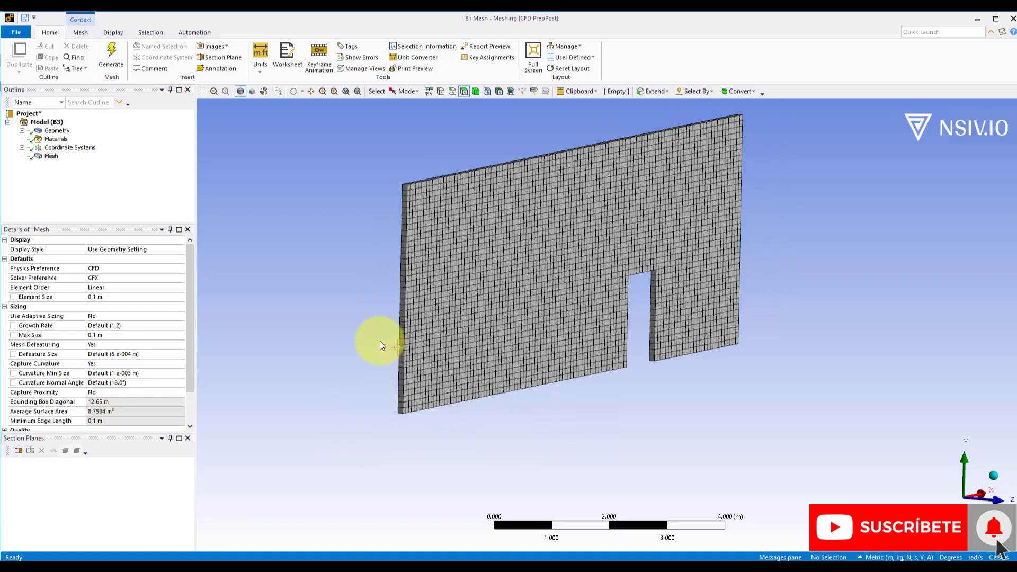
pyautogui.moveTo(331, 230); pyautogui.dragTo(483, 470, button='right')
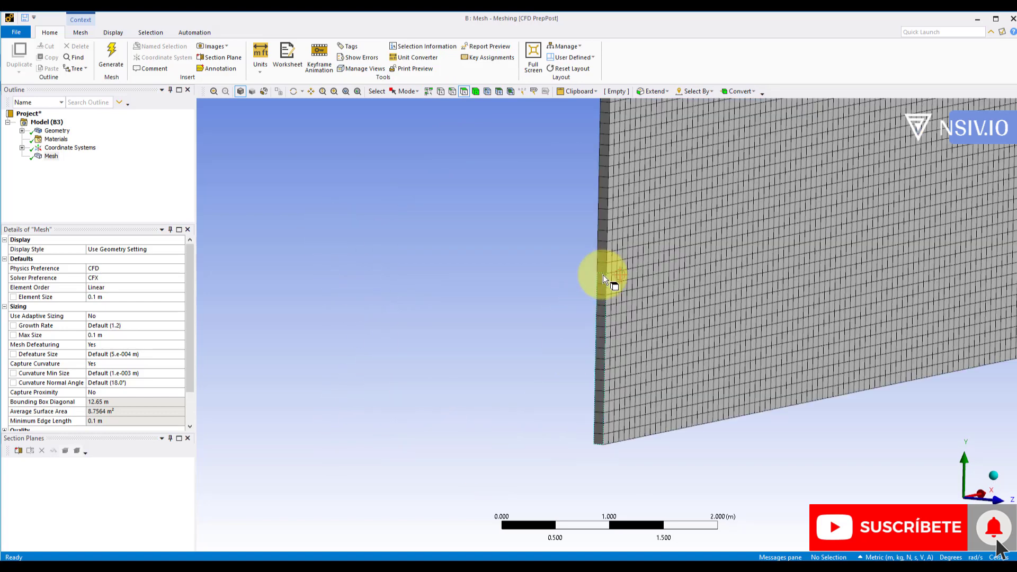
pyautogui.click(603, 310)
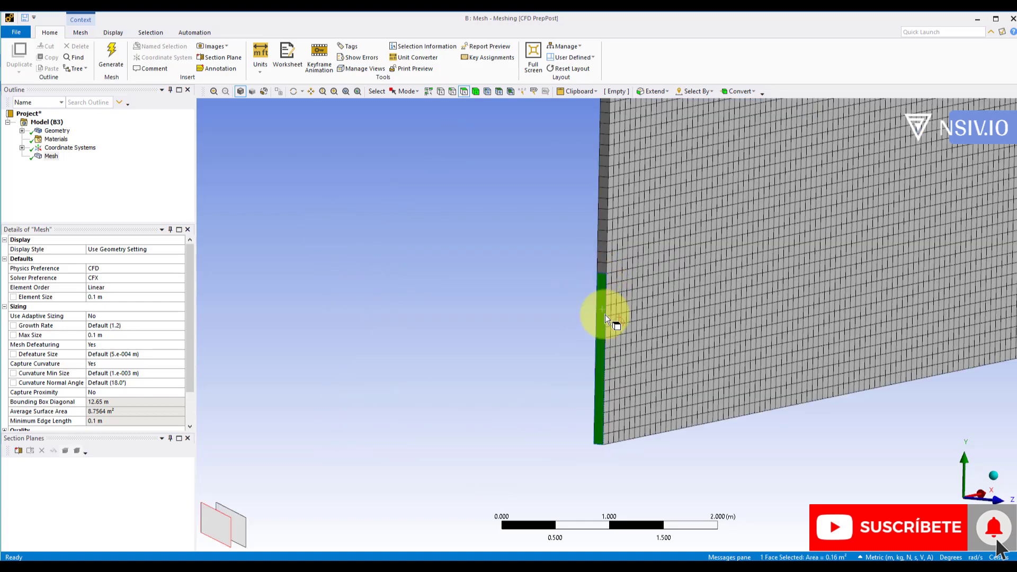
pyautogui.rightClick(600, 347)
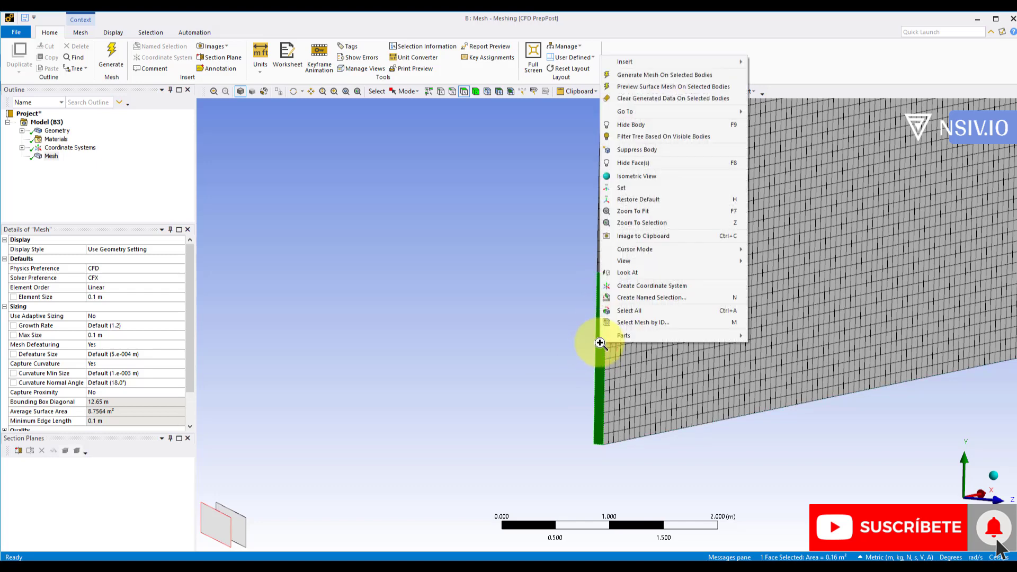
pyautogui.click(632, 299)
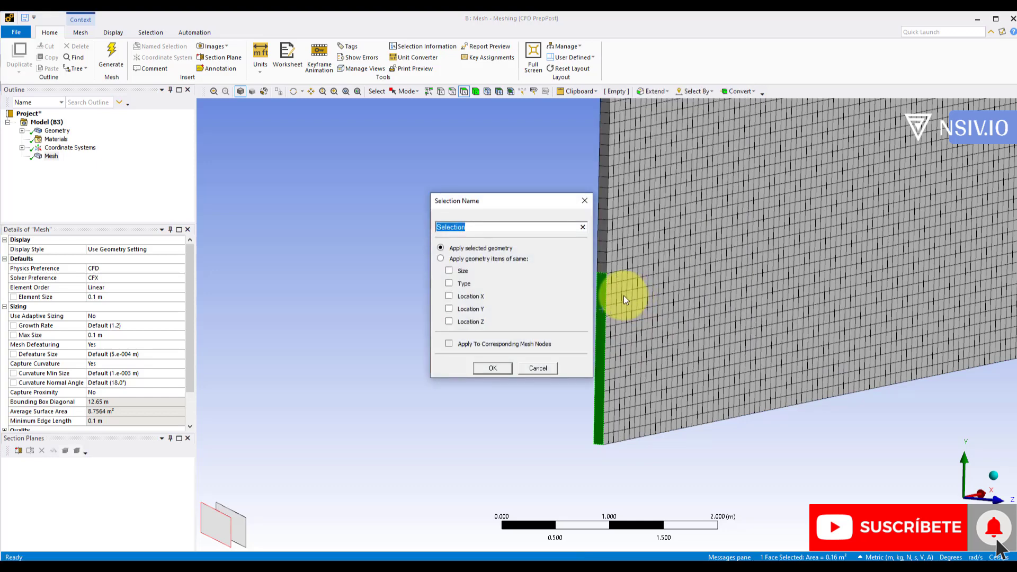
pyautogui.write('inlet')
pyautogui.press('Return')
# Create a named selection "outlet" from the full-height end face on the door side of the wall
pyautogui.scroll(-3, 640, 311)
pyautogui.scroll(-3, 640, 311)
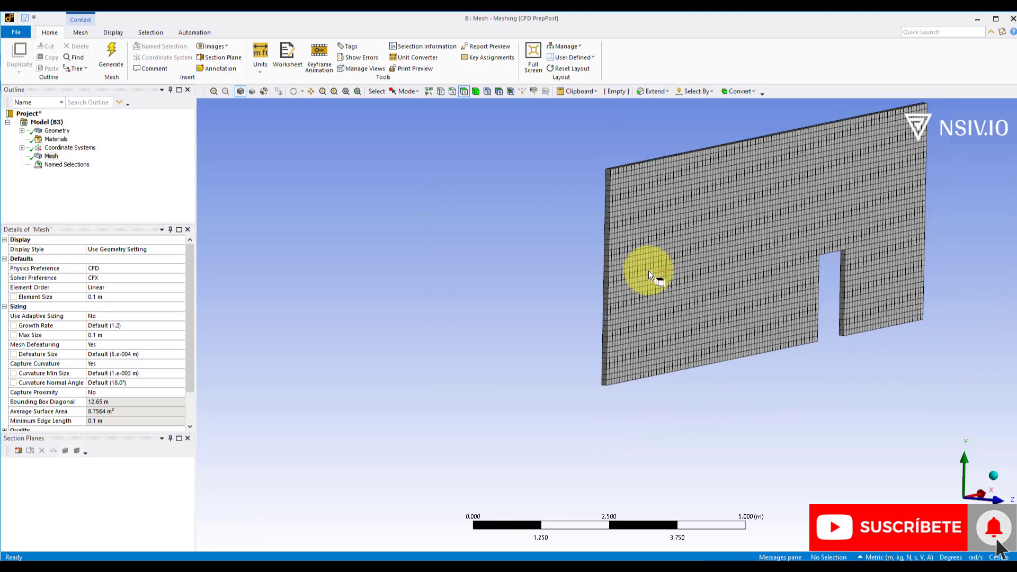
pyautogui.moveTo(654, 272); pyautogui.dragTo(651, 336, button='middle')
pyautogui.moveTo(631, 185); pyautogui.dragTo(731, 348, button='right')
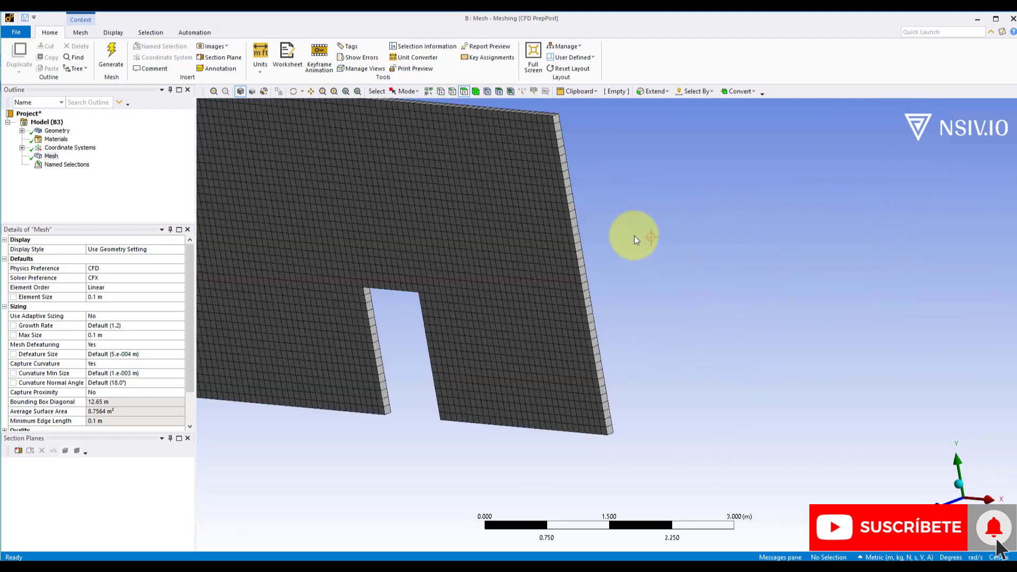
pyautogui.click(583, 275)
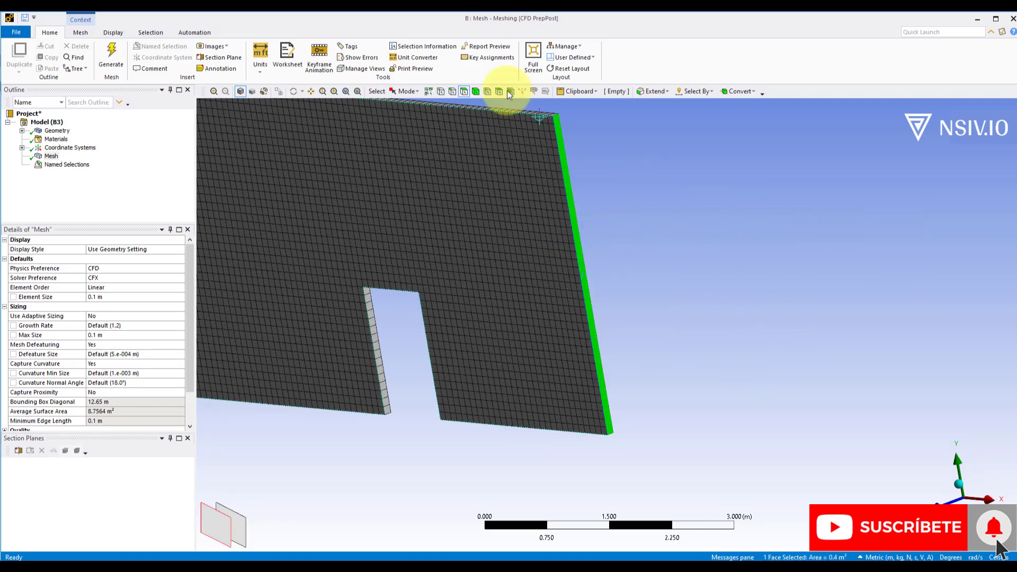
pyautogui.rightClick(595, 341)
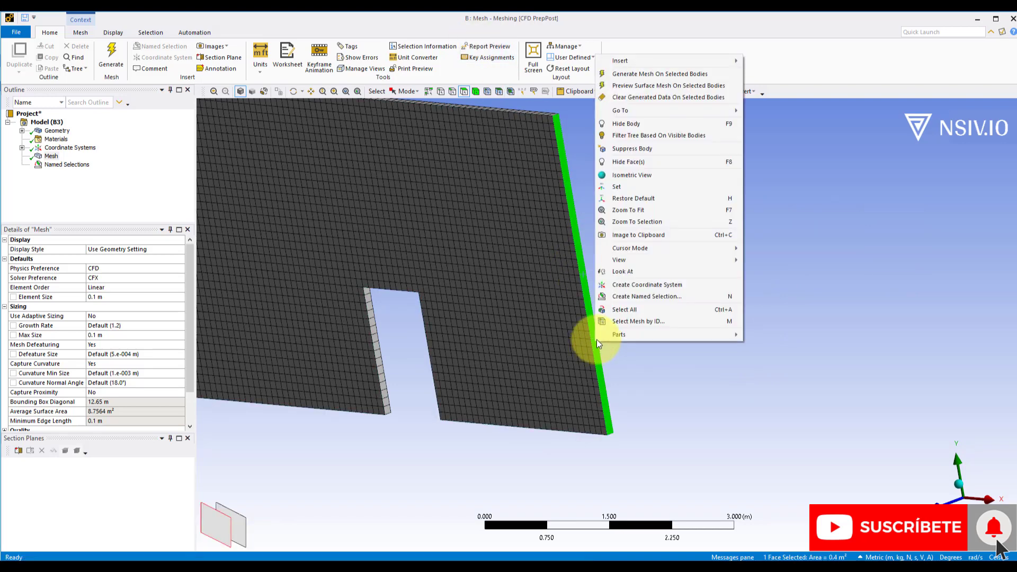
pyautogui.click(649, 297)
pyautogui.write('o')
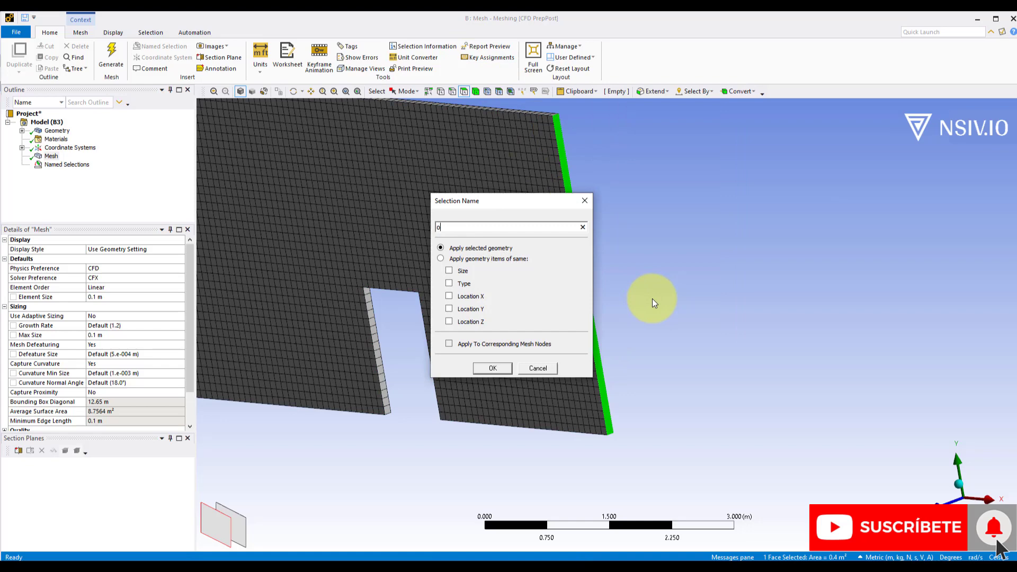
pyautogui.write('utlet')
pyautogui.press('Return')
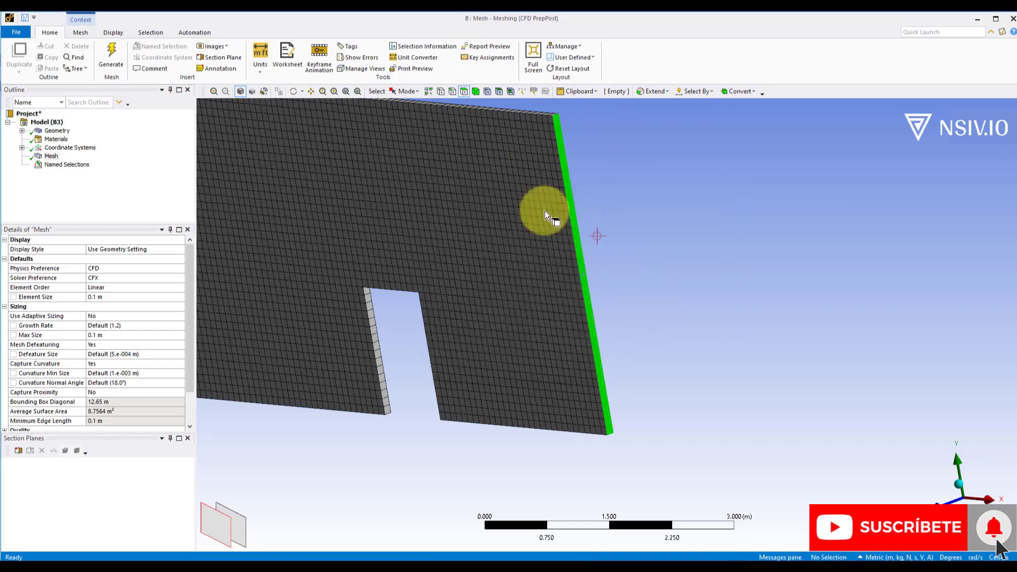
# Create a named selection "medente" from the wall's long top face
pyautogui.scroll(-3, 555, 209)
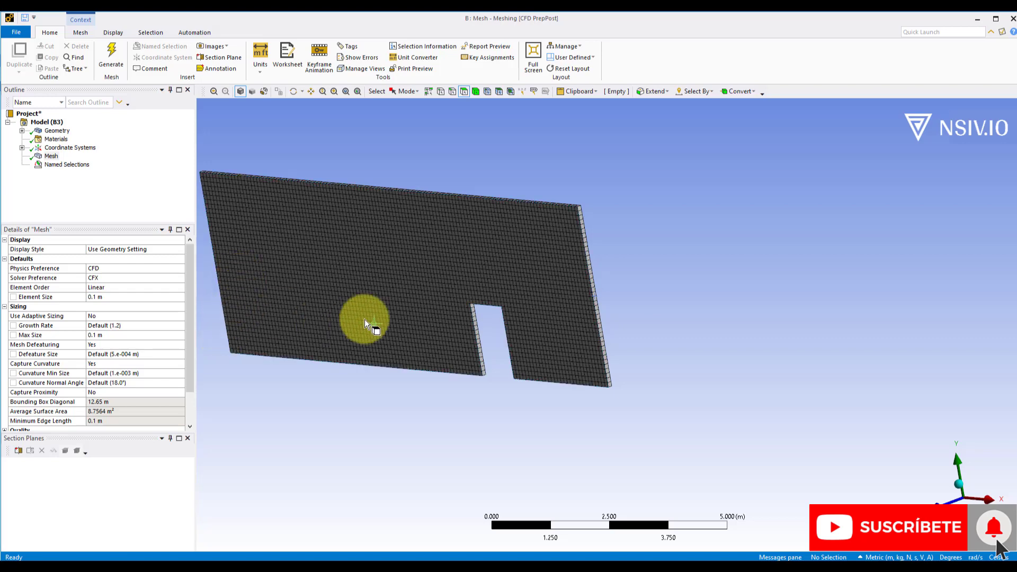
pyautogui.moveTo(421, 301); pyautogui.dragTo(488, 241, button='middle')
pyautogui.moveTo(397, 209); pyautogui.dragTo(552, 262, button='right')
pyautogui.click(491, 272)
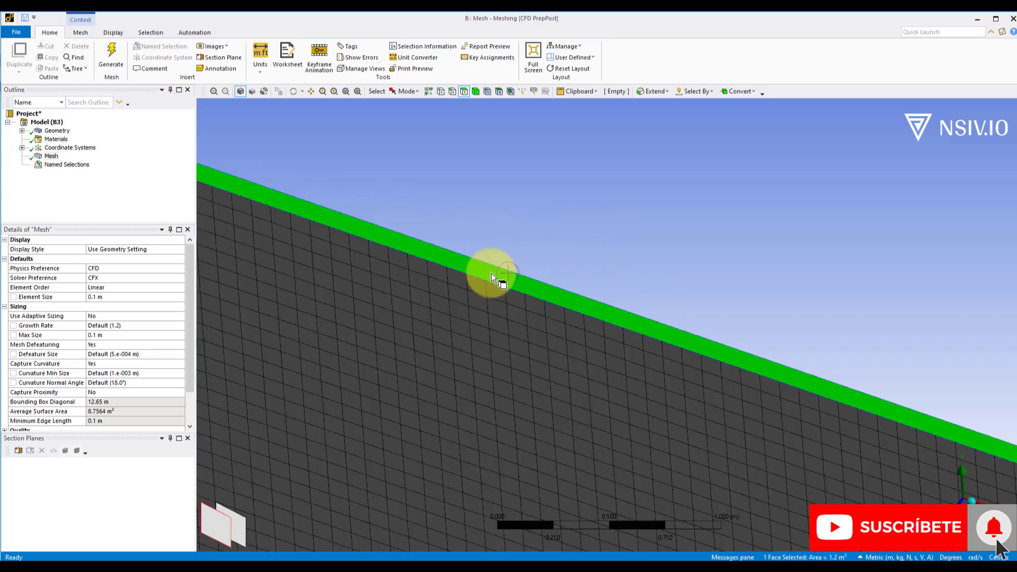
pyautogui.rightClick(491, 272)
pyautogui.click(535, 514)
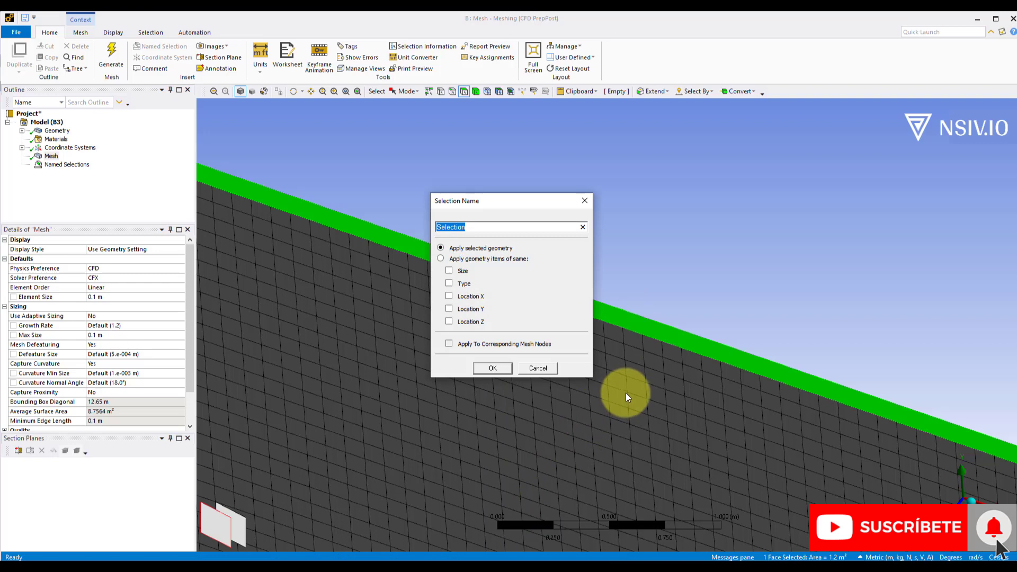
pyautogui.write('med')
pyautogui.write('ente')
pyautogui.press('Return')
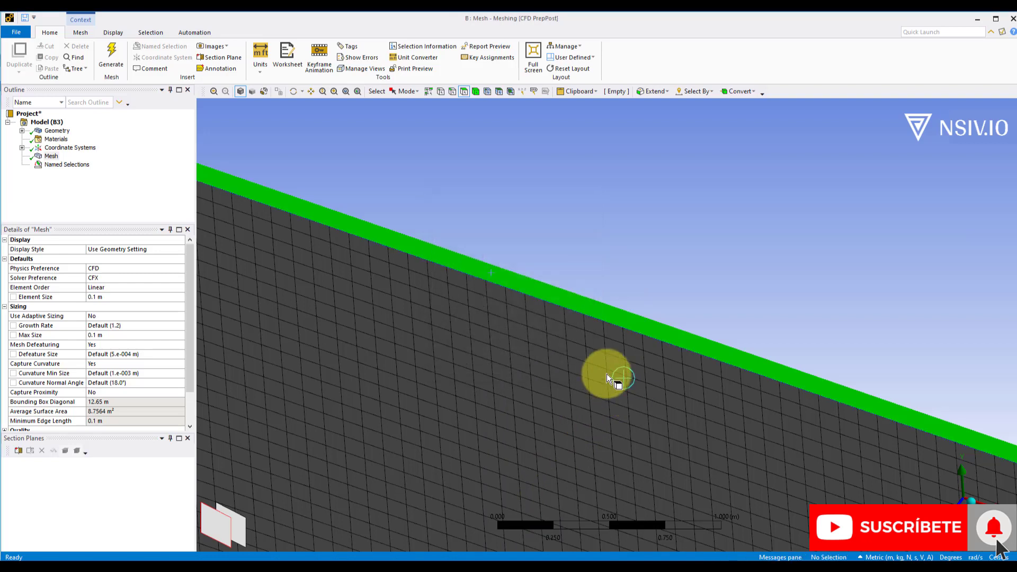
# Create a named selection "sym" from the two large opposite faces of the wall
pyautogui.scroll(-2, 606, 277)
pyautogui.scroll(-4, 593, 307)
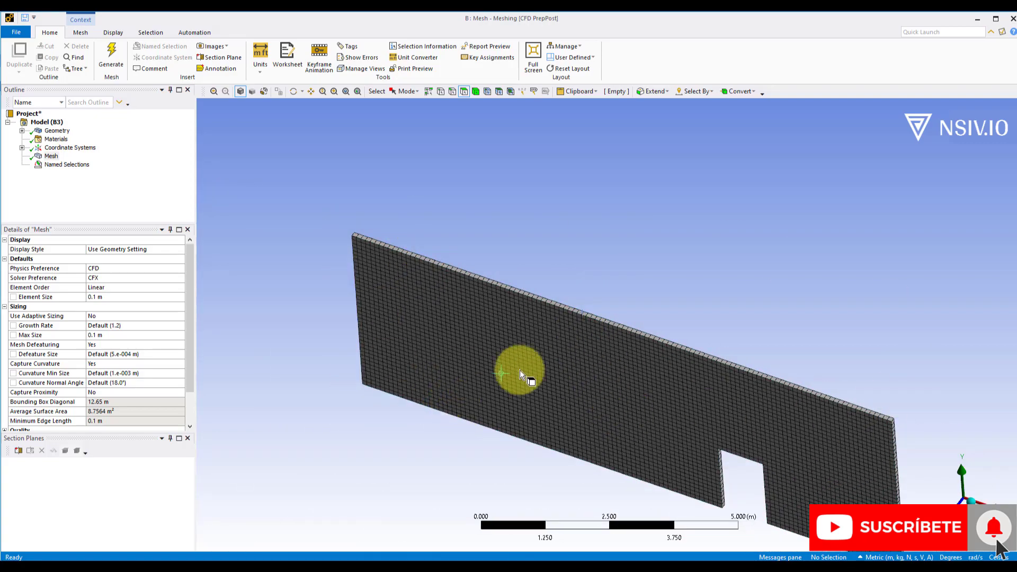
pyautogui.moveTo(652, 401); pyautogui.dragTo(628, 404, button='middle')
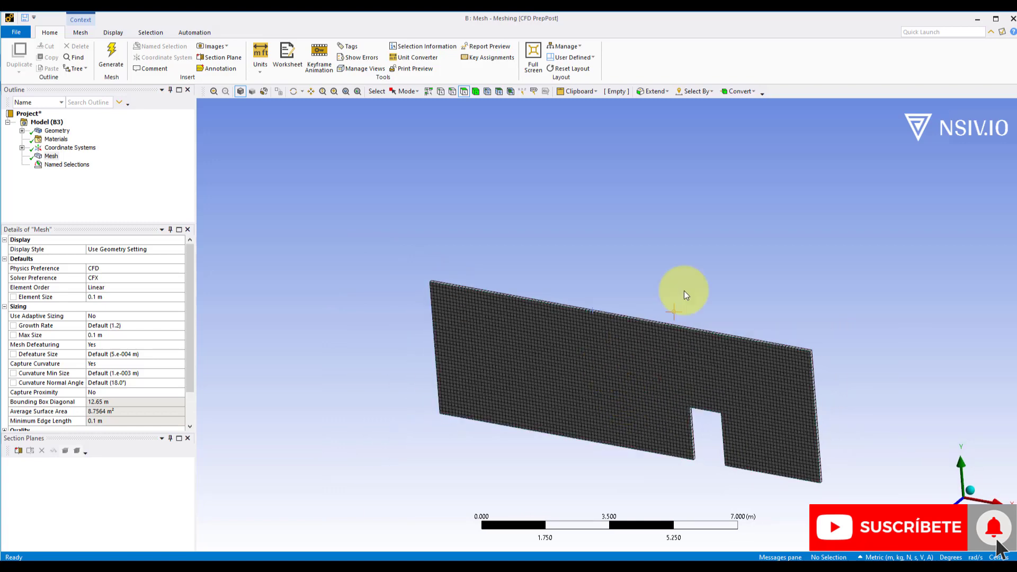
pyautogui.moveTo(747, 277); pyautogui.dragTo(726, 284, button='middle')
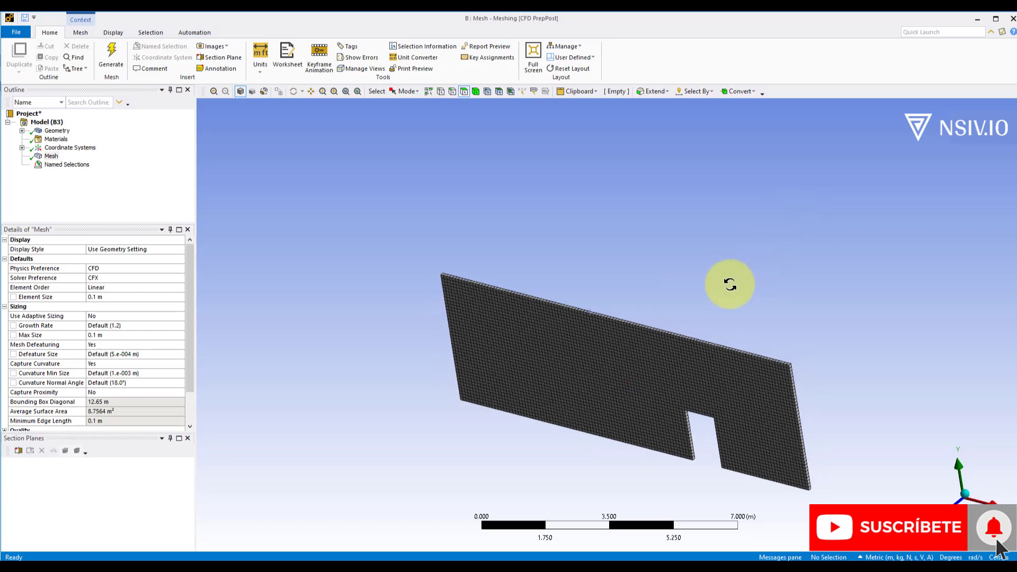
pyautogui.click(580, 372)
pyautogui.moveTo(682, 366); pyautogui.dragTo(627, 377, button='middle')
pyautogui.keyDown('ctrl'); pyautogui.click(724, 308); pyautogui.keyUp('ctrl')
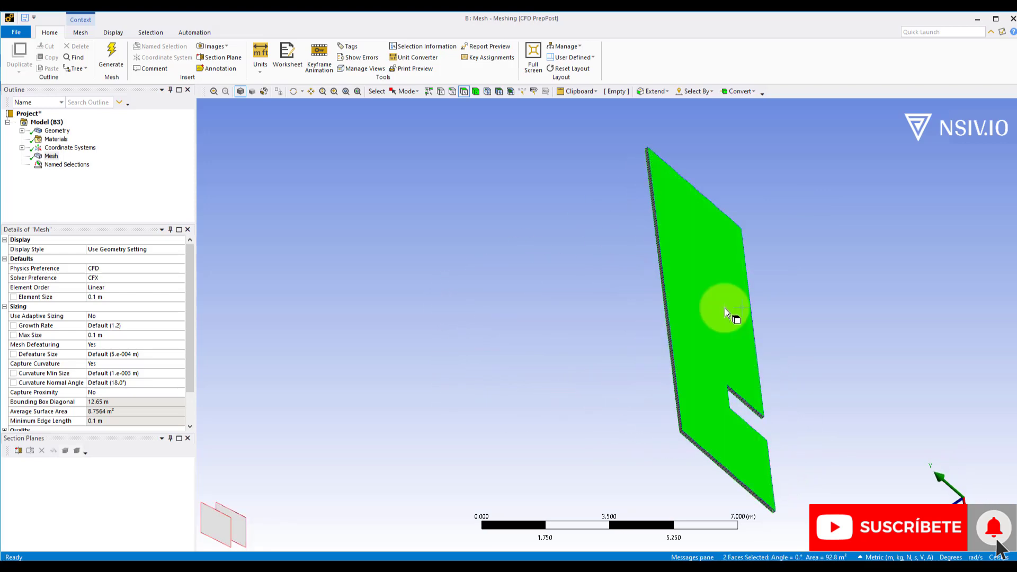
pyautogui.moveTo(710, 330); pyautogui.dragTo(598, 338, button='middle')
pyautogui.rightClick(589, 340)
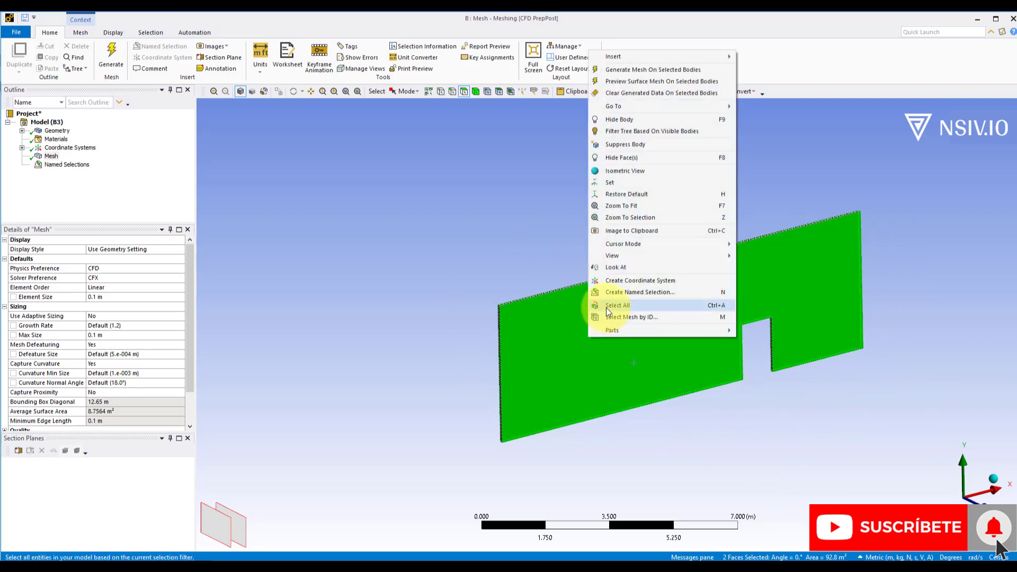
pyautogui.click(615, 292)
pyautogui.write('sym')
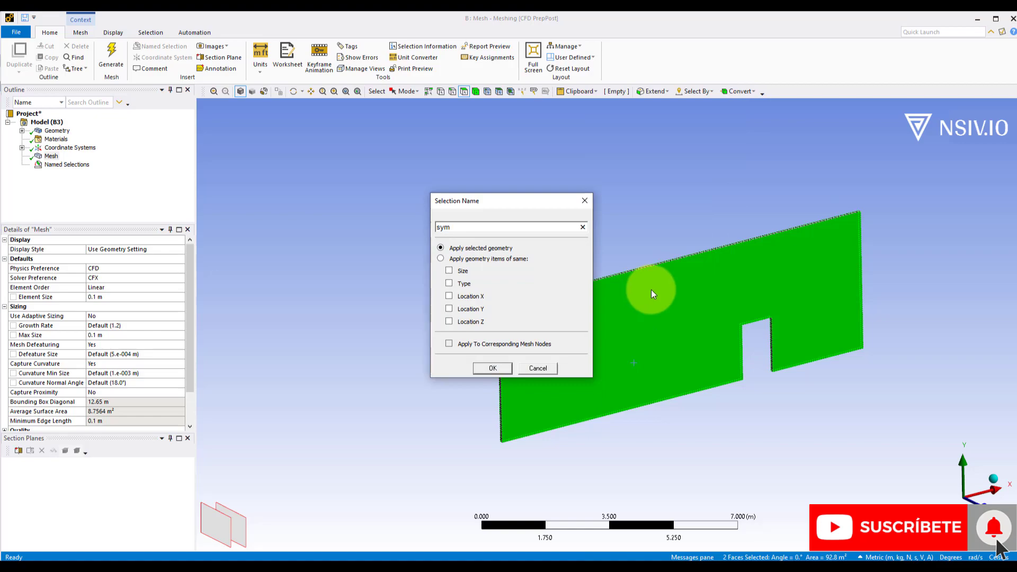
pyautogui.press('Return')
# Inspect the meshed wall around the door opening and expand the list of named selections
pyautogui.moveTo(594, 332); pyautogui.dragTo(616, 337, button='middle')
pyautogui.moveTo(488, 203); pyautogui.dragTo(902, 427, button='right')
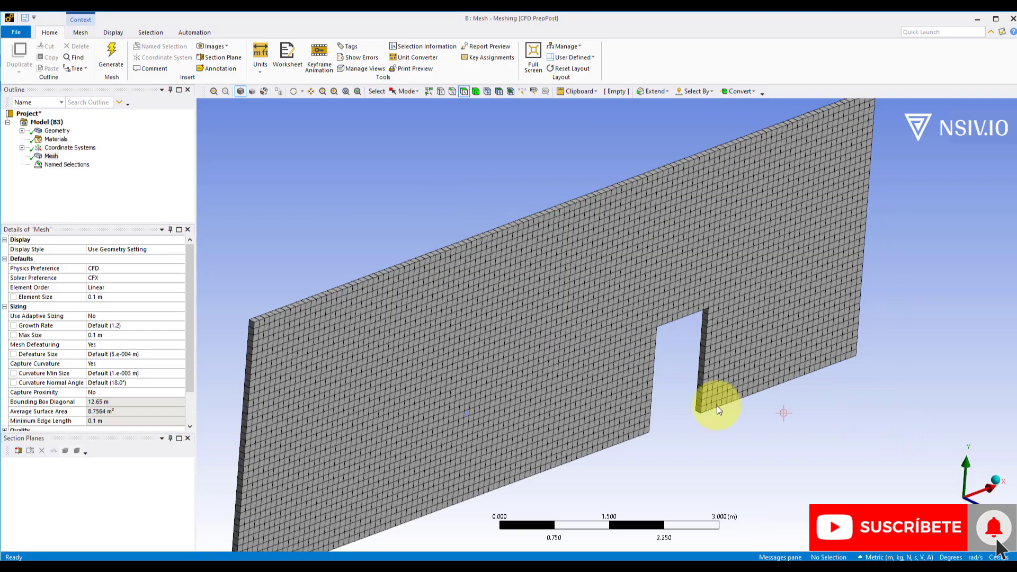
pyautogui.scroll(-3, 401, 343)
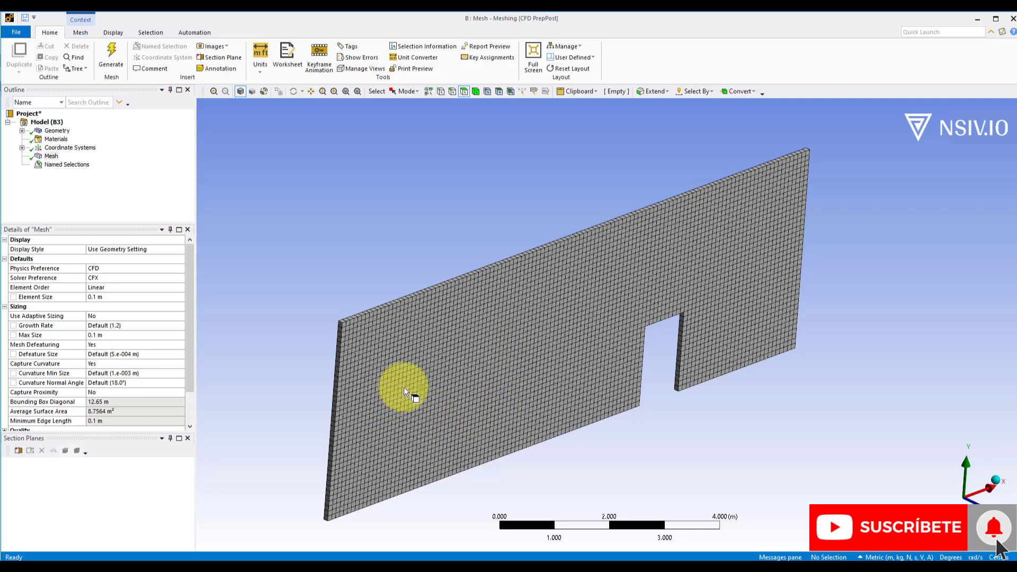
pyautogui.moveTo(404, 388)
pyautogui.mouseDown(button='middle')
pyautogui.moveTo(467, 392)
pyautogui.moveTo(588, 347)
pyautogui.moveTo(540, 285)
pyautogui.moveTo(473, 428)
pyautogui.moveTo(649, 373)
pyautogui.moveTo(667, 412)
pyautogui.moveTo(498, 329)
pyautogui.moveTo(481, 376)
pyautogui.moveTo(341, 368)
pyautogui.mouseUp(button='middle')
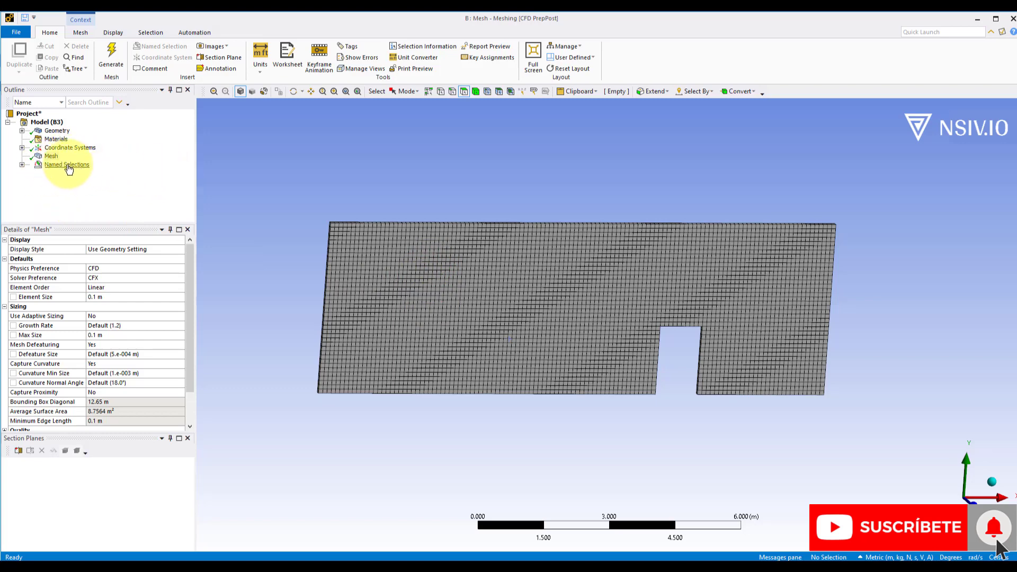
pyautogui.click(21, 166)
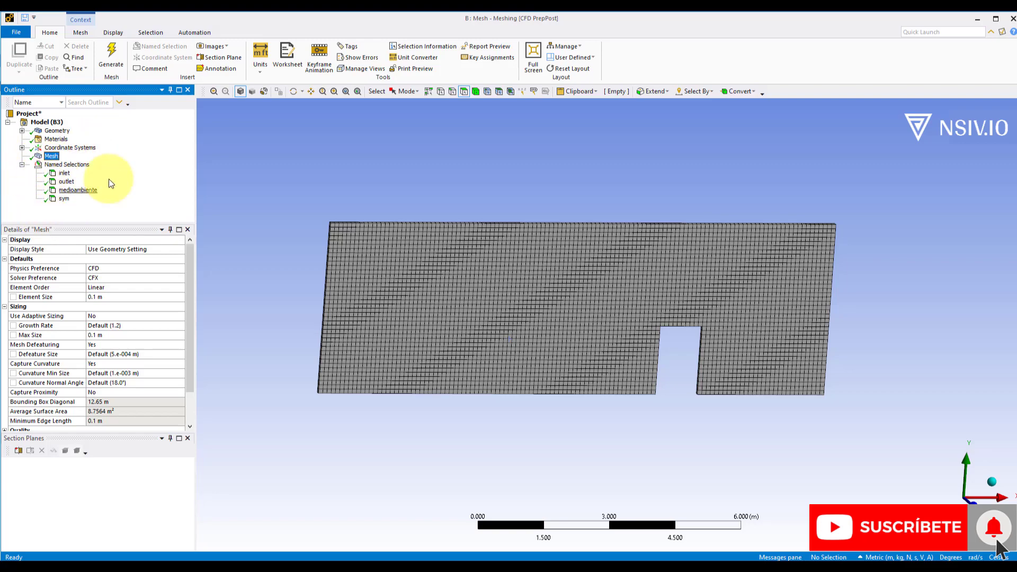
# Examine the whole meshed wall and show the mesh statistics in the mesh details
pyautogui.scroll(-2, 603, 354)
pyautogui.moveTo(603, 354); pyautogui.dragTo(625, 272, button='middle')
pyautogui.moveTo(472, 302); pyautogui.dragTo(490, 329, button='middle')
pyautogui.moveTo(393, 211); pyautogui.dragTo(845, 416, button='right')
pyautogui.scroll(-1, 685, 378)
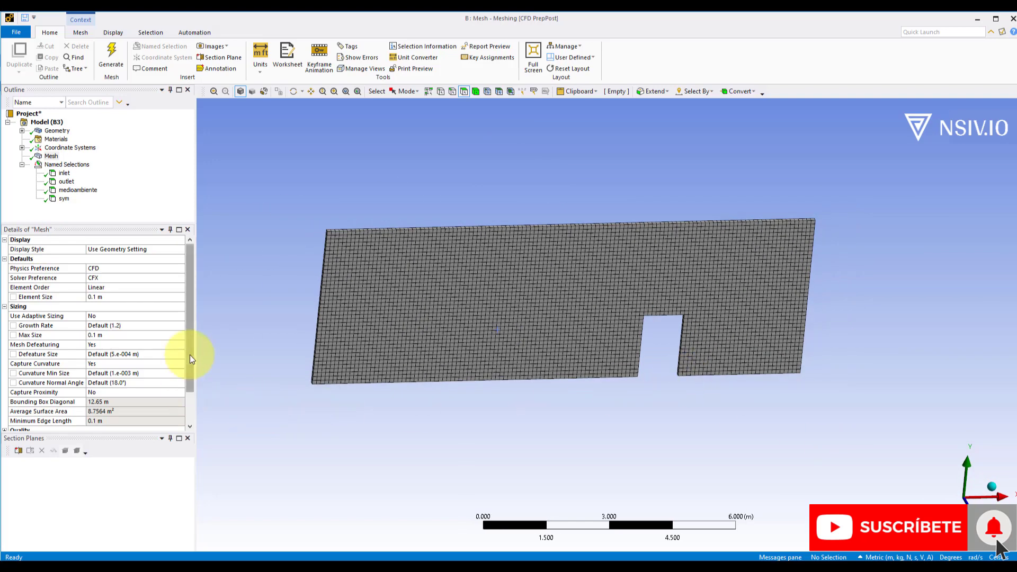
pyautogui.scroll(-2, 184, 382)
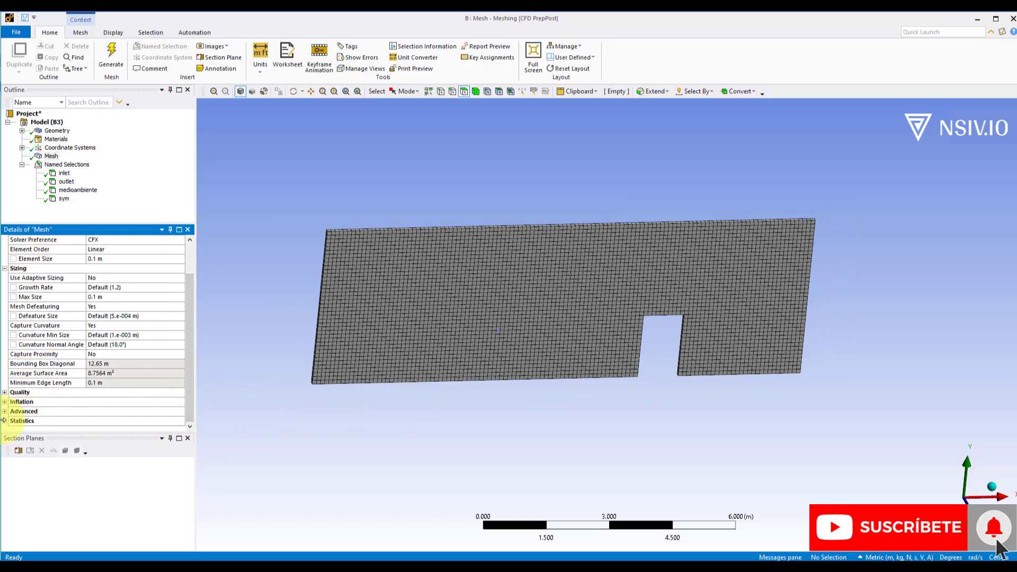
pyautogui.click(6, 421)
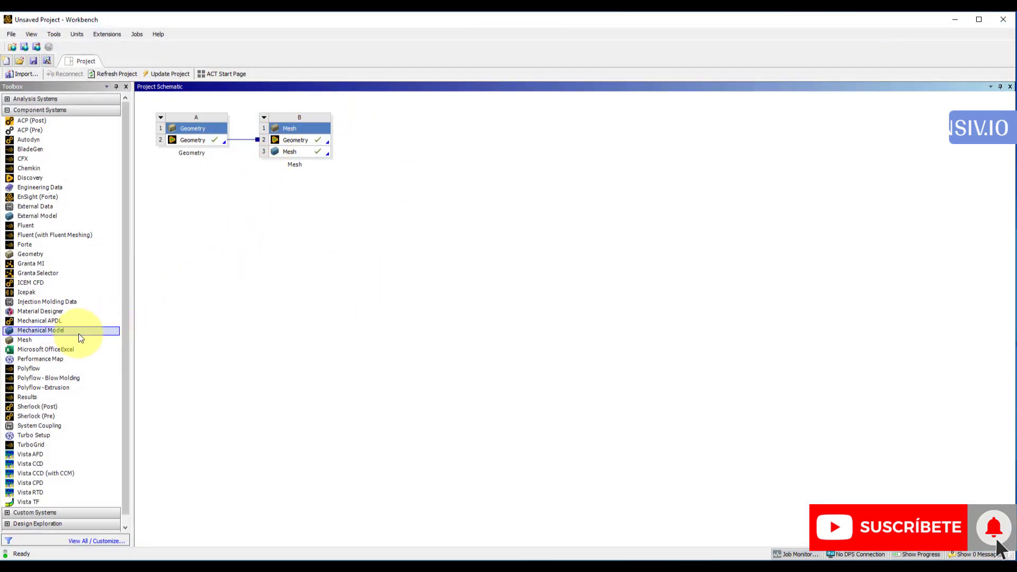
# In Workbench, add a CFX system linked to the existing Mesh cell and update the mesh
pyautogui.click(20, 159)
pyautogui.moveTo(21, 164); pyautogui.dragTo(296, 155)
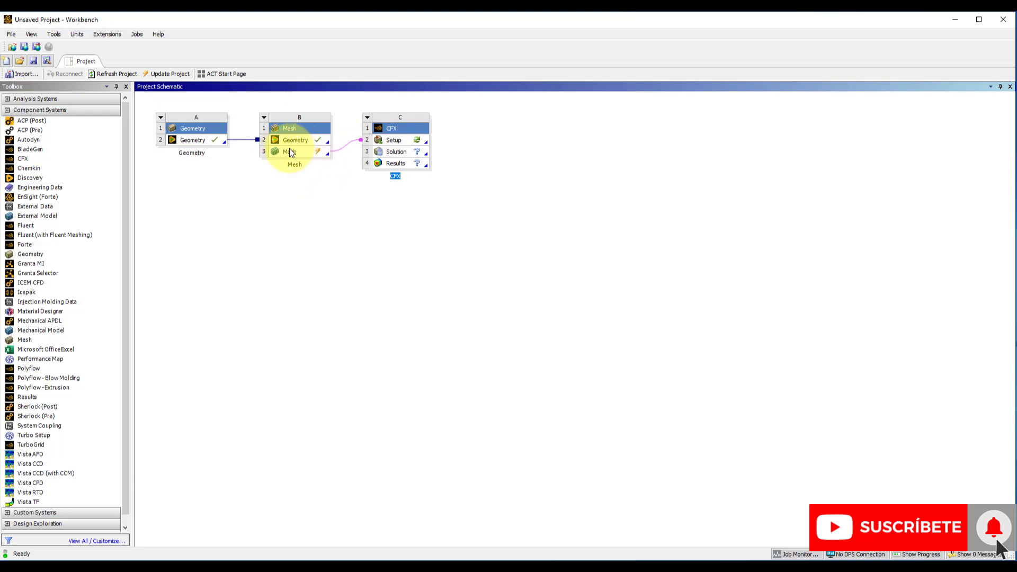
pyautogui.rightClick(294, 152)
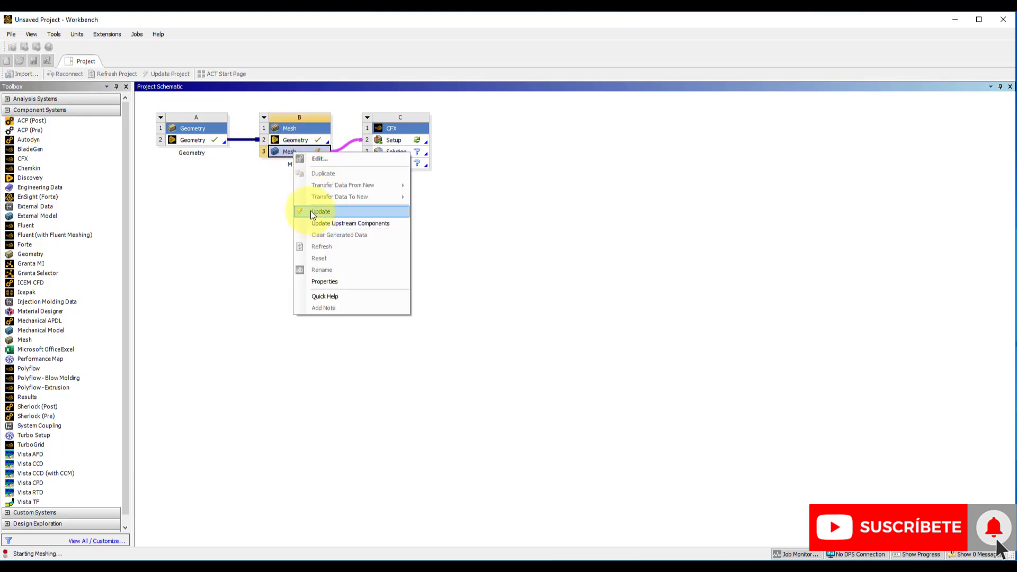
pyautogui.click(311, 210)
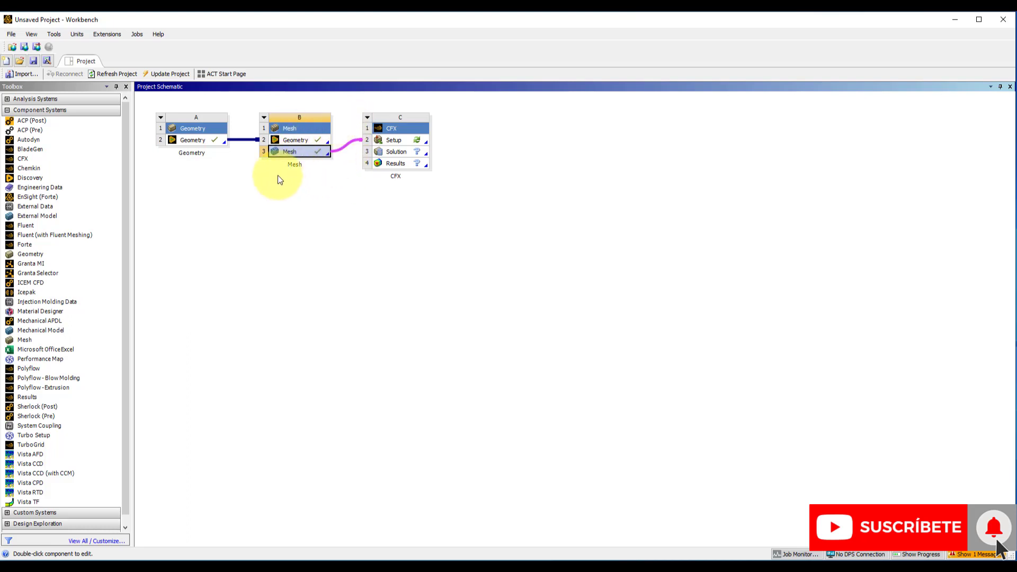
# Open the CFX system's Setup in CFX-Pre and examine the default domain on the imported wall
pyautogui.rightClick(395, 140)
pyautogui.click(413, 147)
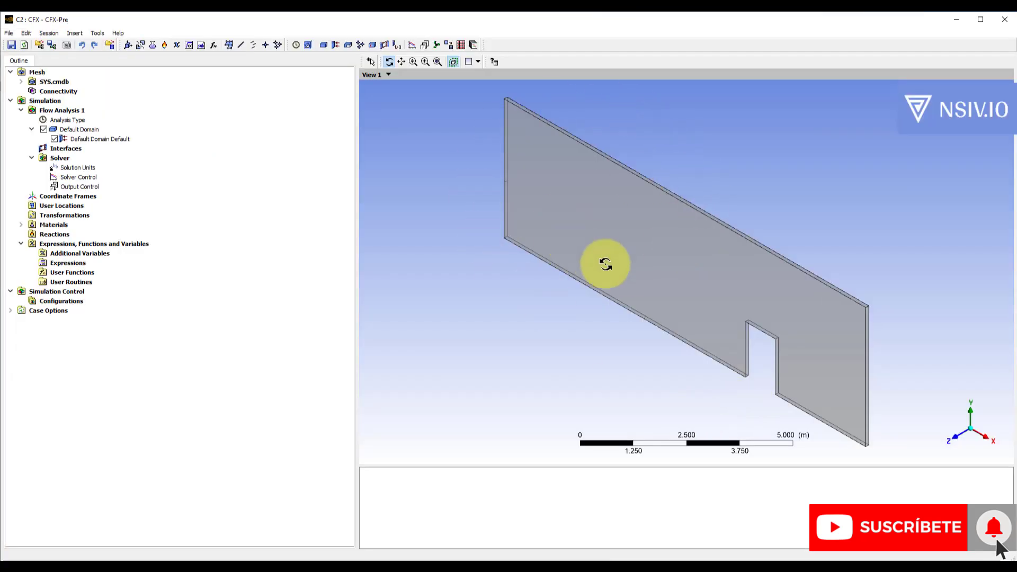
pyautogui.moveTo(605, 264); pyautogui.dragTo(681, 227)
pyautogui.click(69, 131)
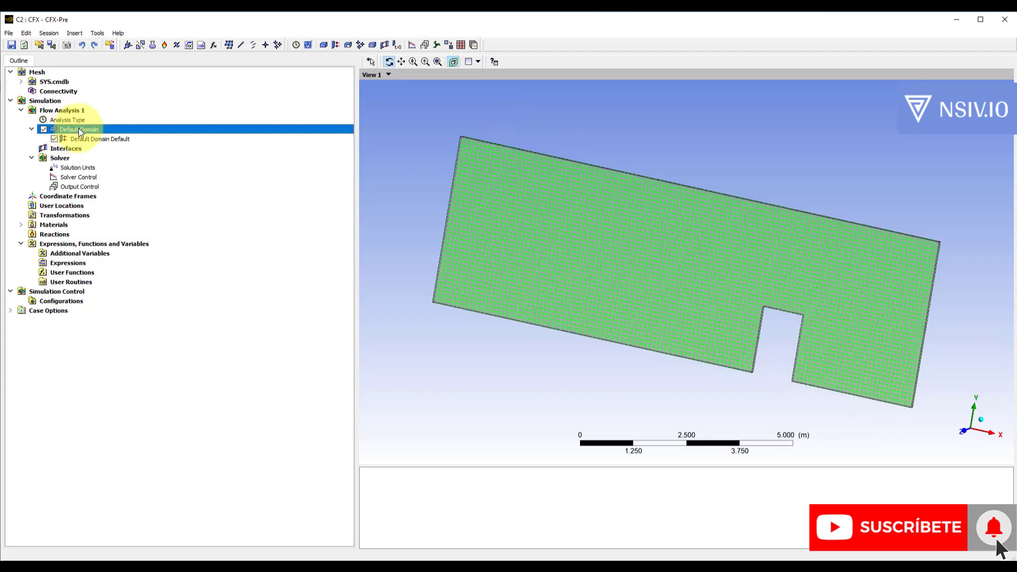
pyautogui.moveTo(532, 227); pyautogui.dragTo(586, 236)
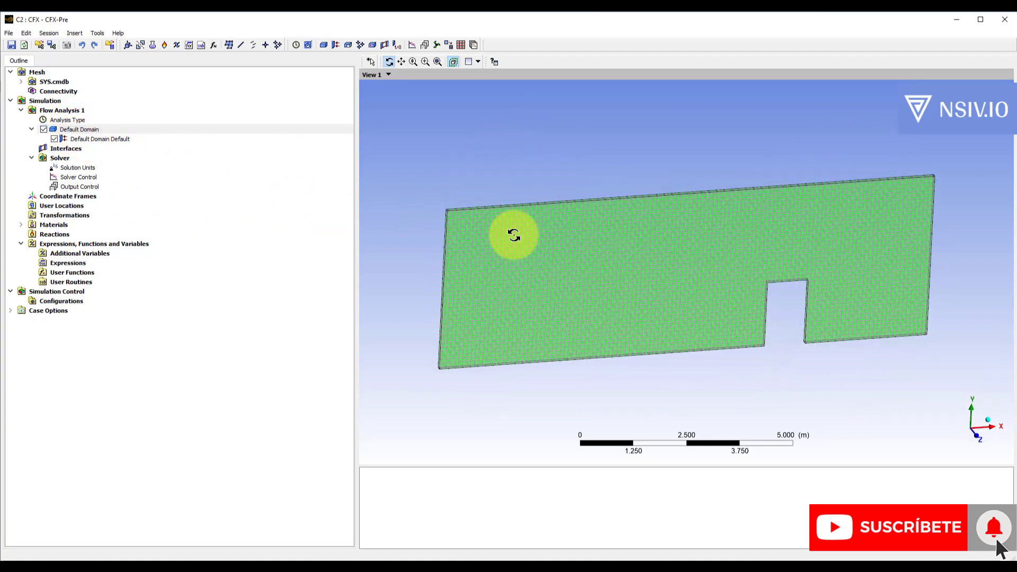
# Choose Steady State as the analysis type of Flow Analysis 1 and close its settings
pyautogui.doubleClick(67, 121)
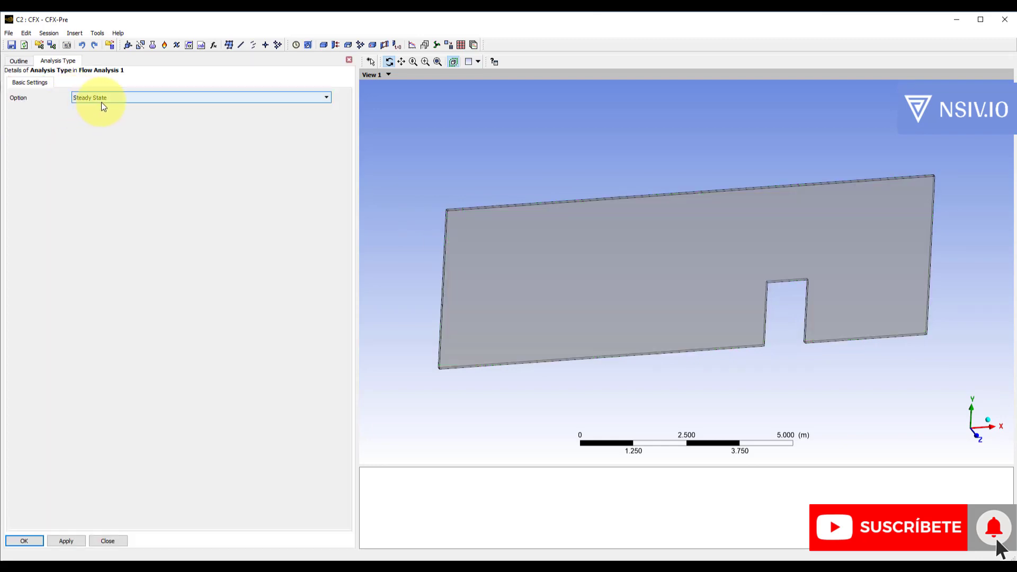
pyautogui.click(107, 97)
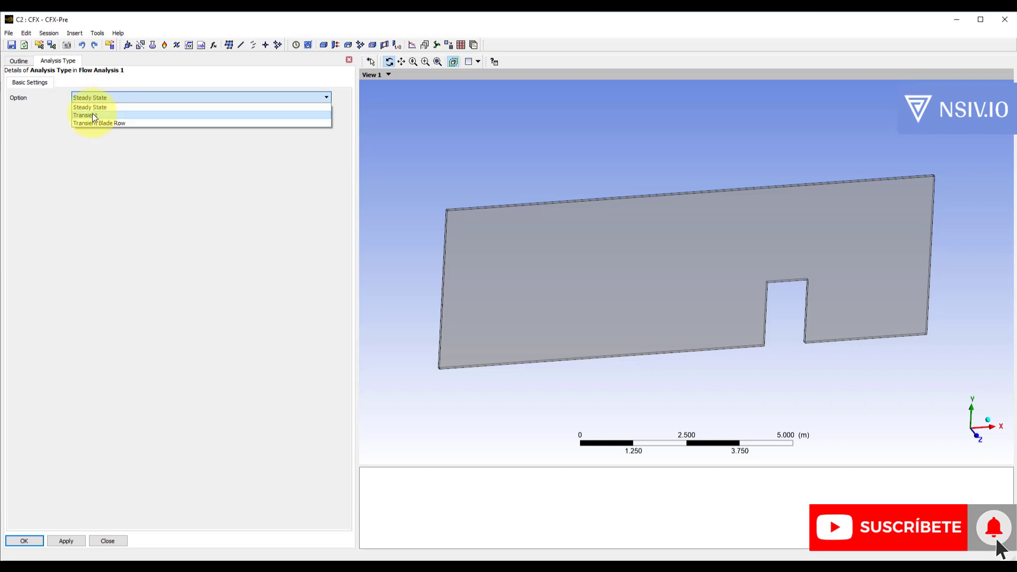
pyautogui.click(96, 107)
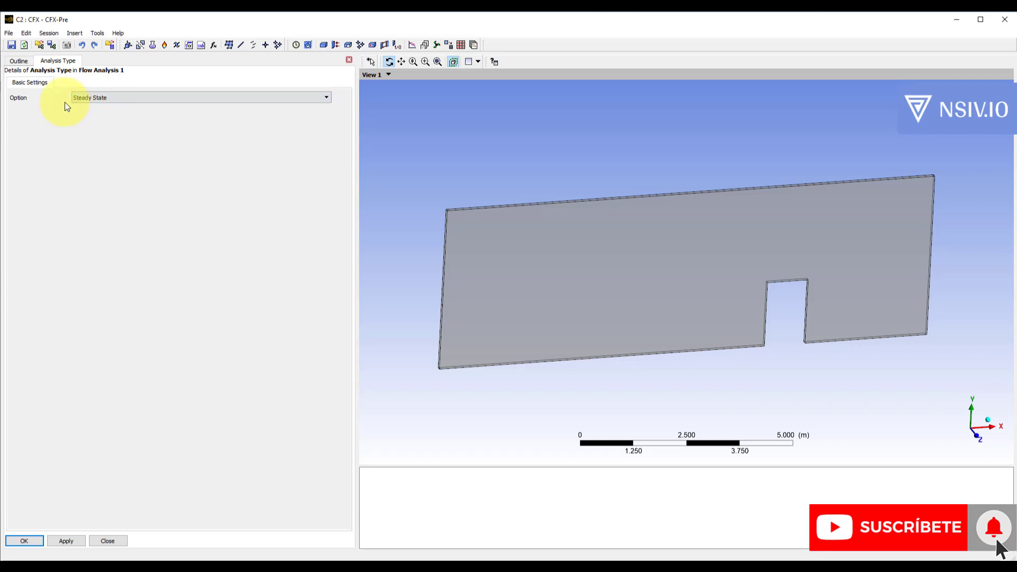
pyautogui.click(349, 61)
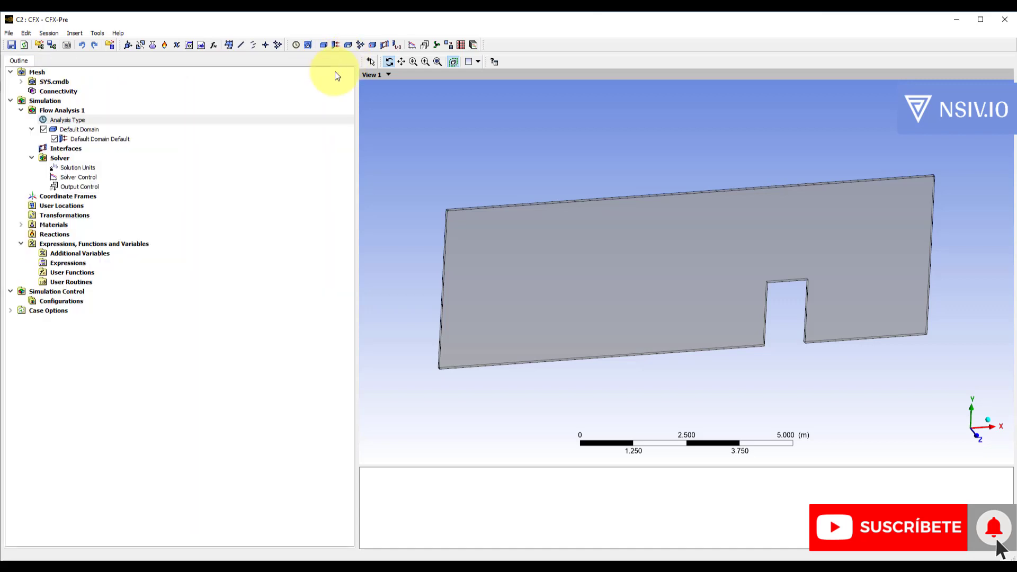
# Replace Fluid 1 in the default domain with two new fluids named Agua and Aire
pyautogui.doubleClick(73, 131)
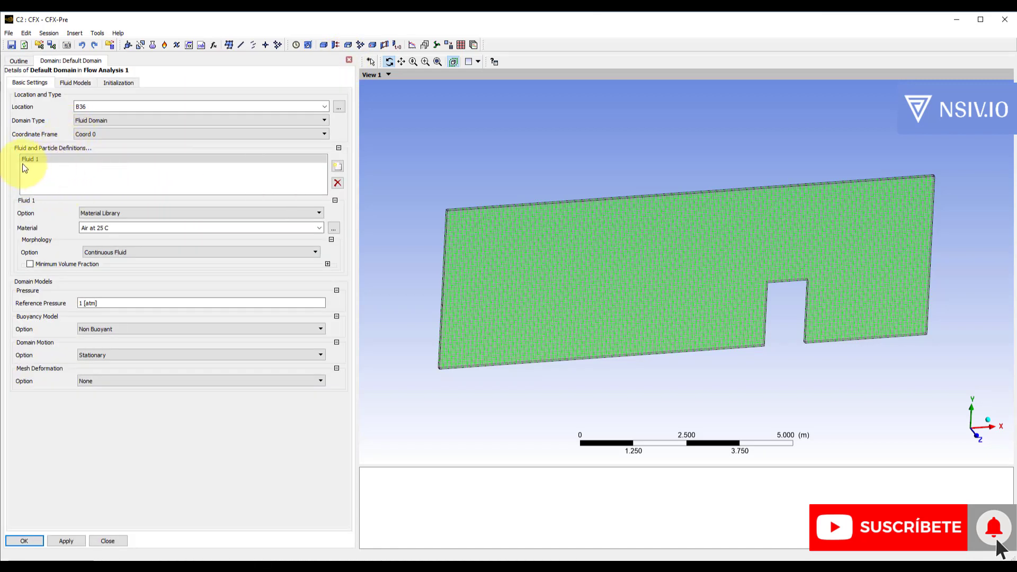
pyautogui.click(338, 182)
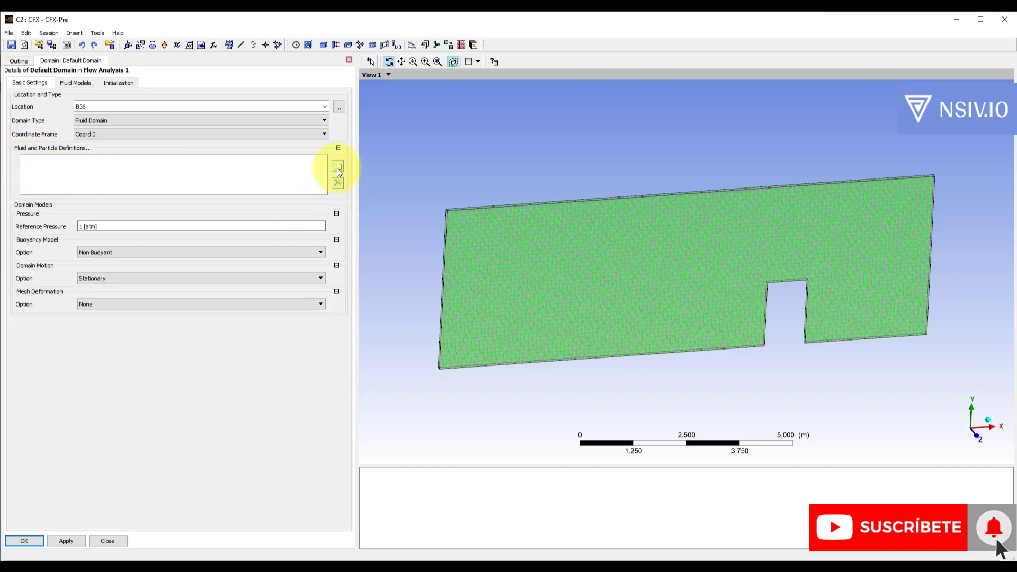
pyautogui.click(337, 167)
pyautogui.write('Agua')
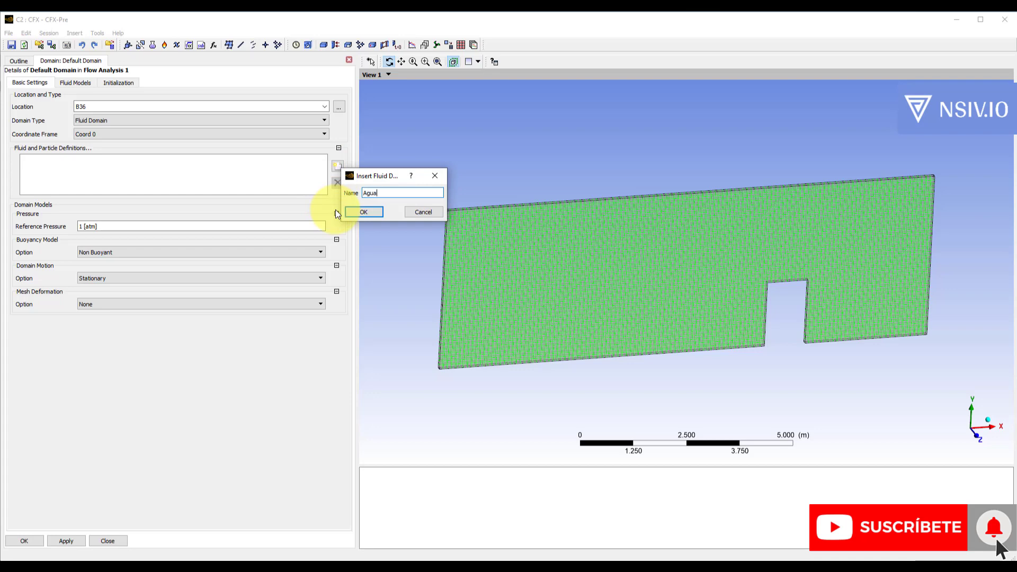
pyautogui.press('Return')
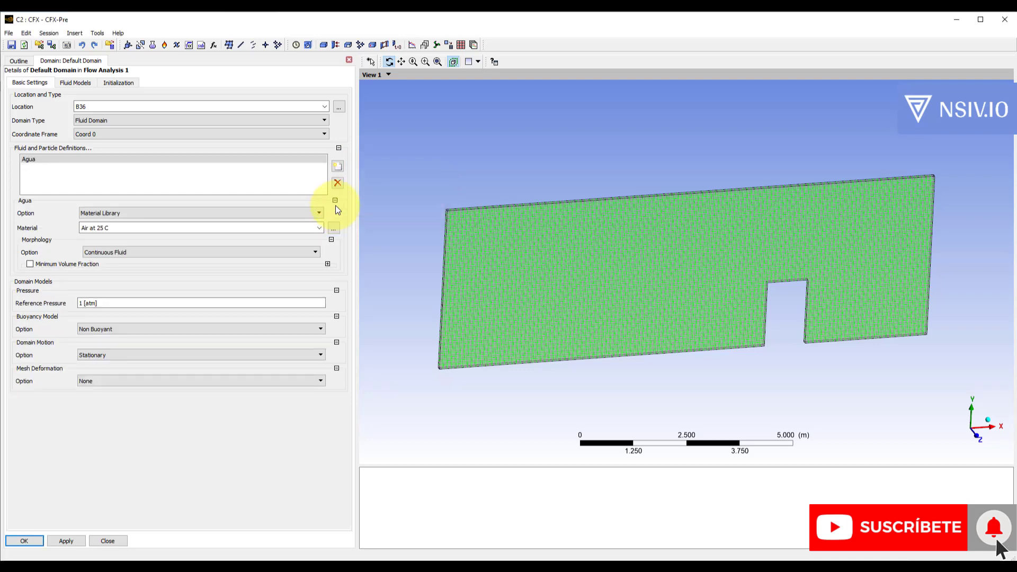
pyautogui.click(337, 168)
pyautogui.write('A')
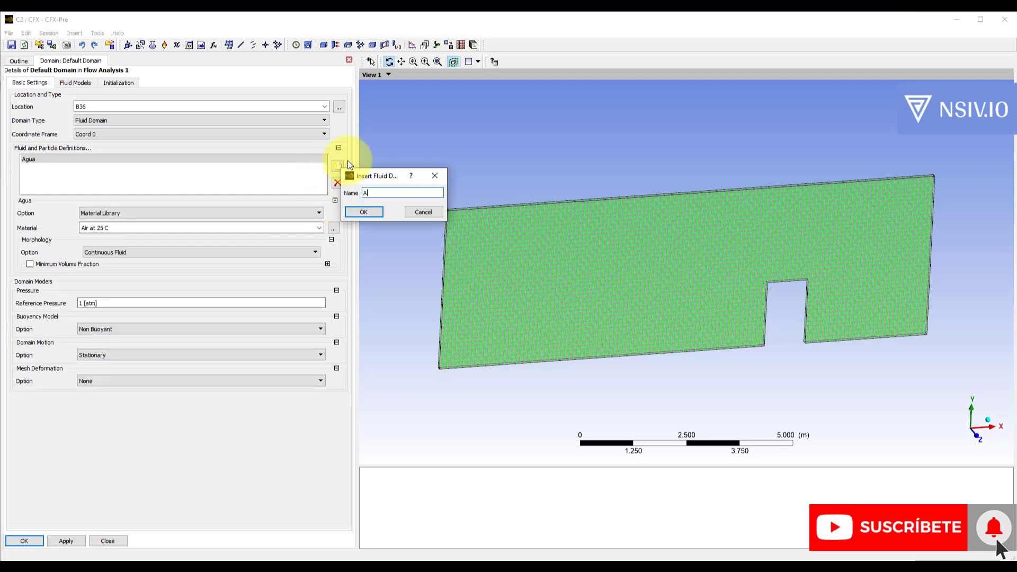
pyautogui.write('ire')
pyautogui.press('Return')
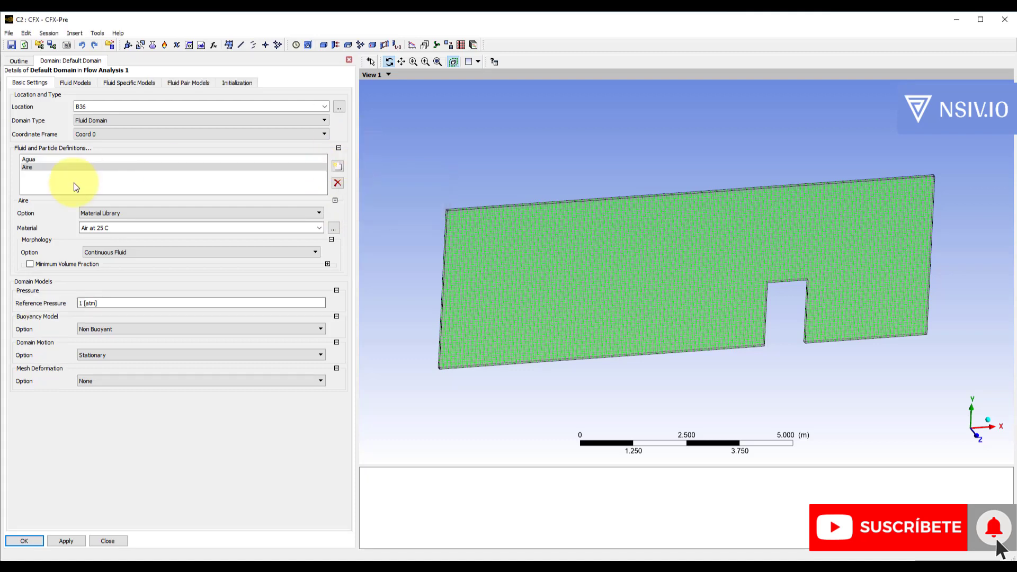
# Set the Agua fluid's material to Water and check the material assignments of both fluids
pyautogui.click(29, 159)
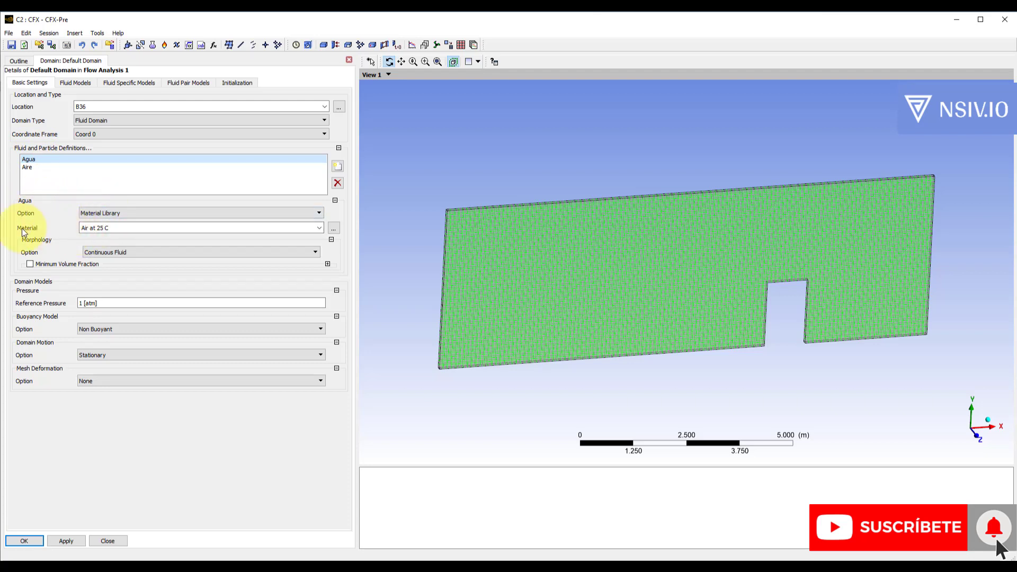
pyautogui.click(318, 229)
pyautogui.click(101, 254)
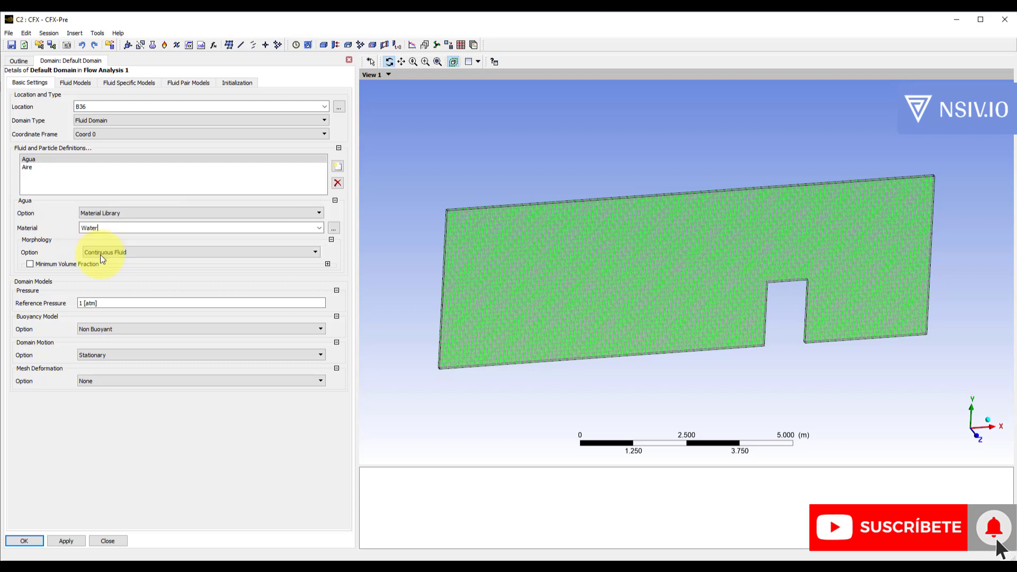
pyautogui.click(40, 166)
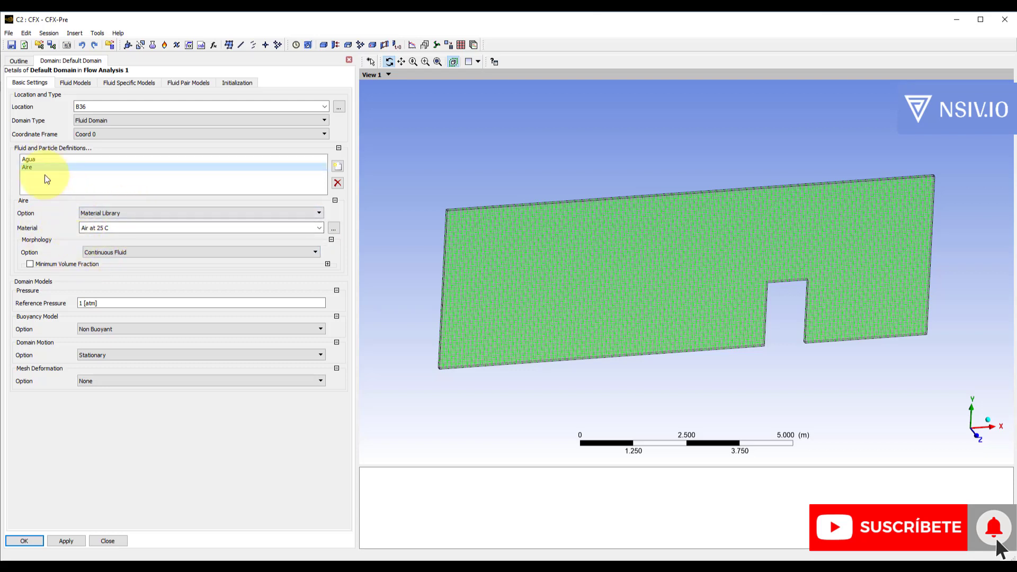
pyautogui.click(34, 159)
pyautogui.click(30, 168)
pyautogui.click(34, 161)
pyautogui.click(32, 169)
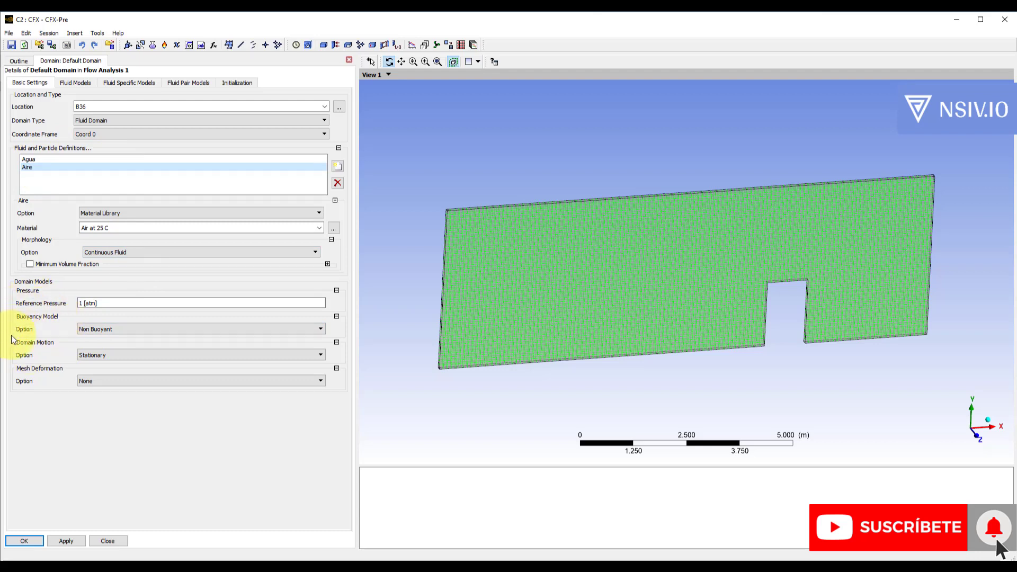
# Make the domain Buoyant with gravity of 0 m/s² in X, -9.81 m/s² in Y and 0 m/s² in Z
pyautogui.click(104, 329)
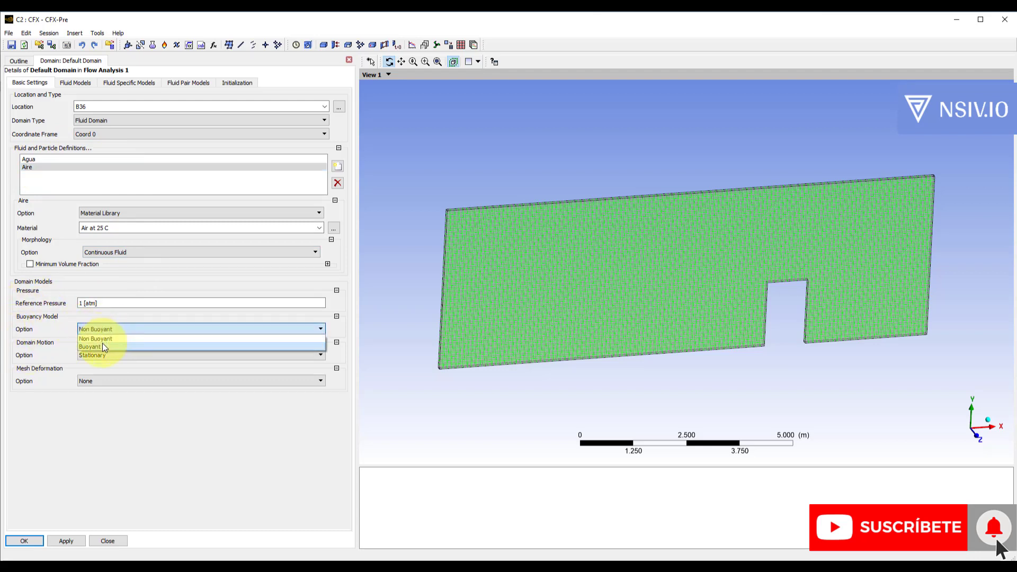
pyautogui.click(102, 347)
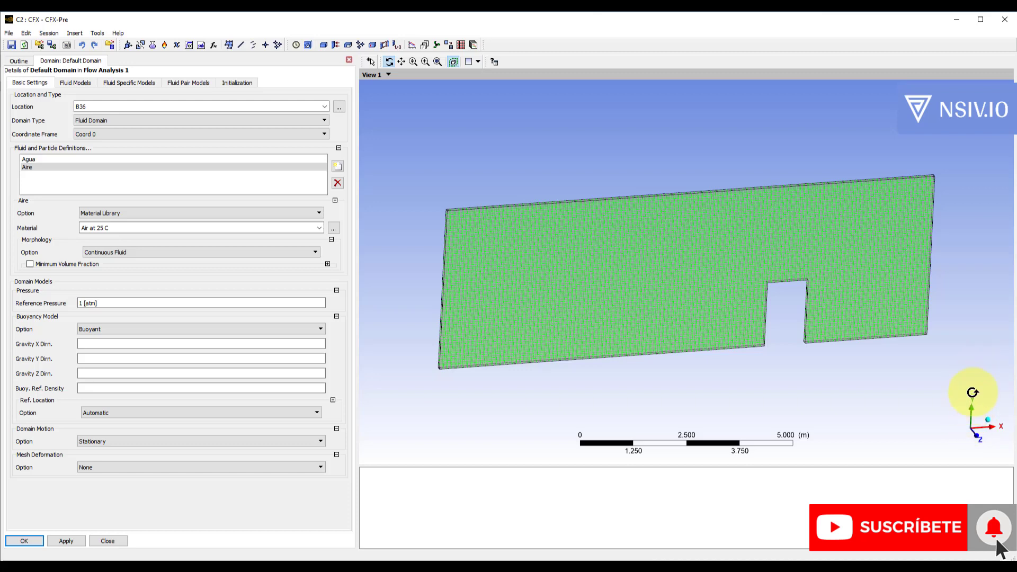
pyautogui.click(88, 344)
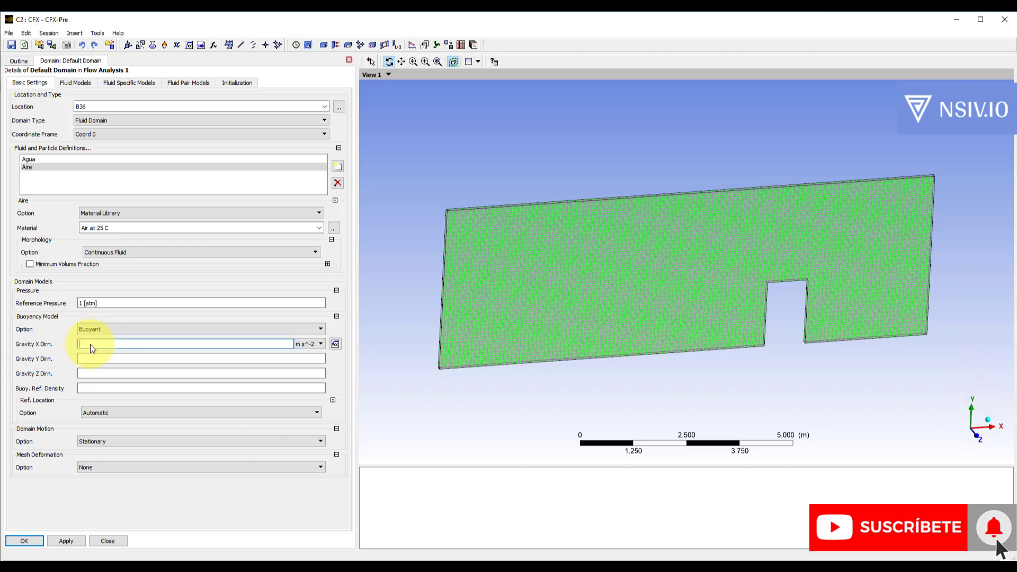
pyautogui.write('0')
pyautogui.click(90, 373)
pyautogui.write('0')
pyautogui.click(94, 358)
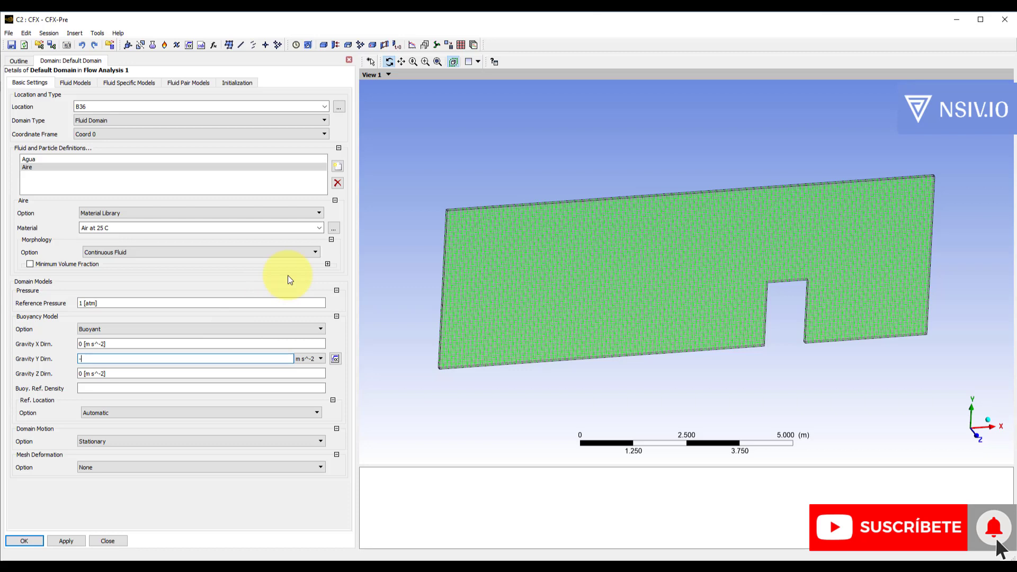
pyautogui.write('-9.81')
pyautogui.click(191, 483)
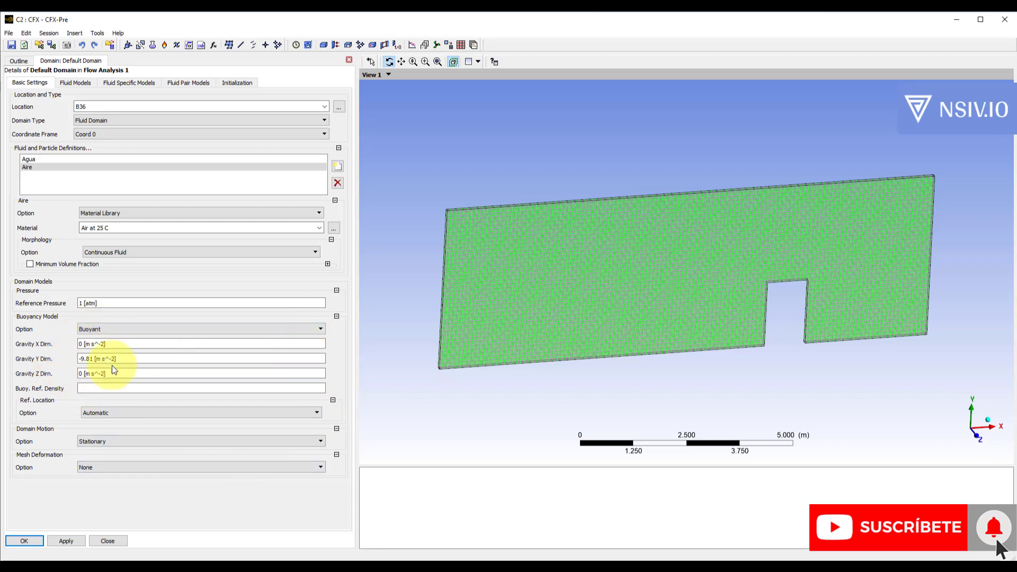
# Set the domain's buoyancy reference density to 1.2 kg/m³
pyautogui.click(87, 388)
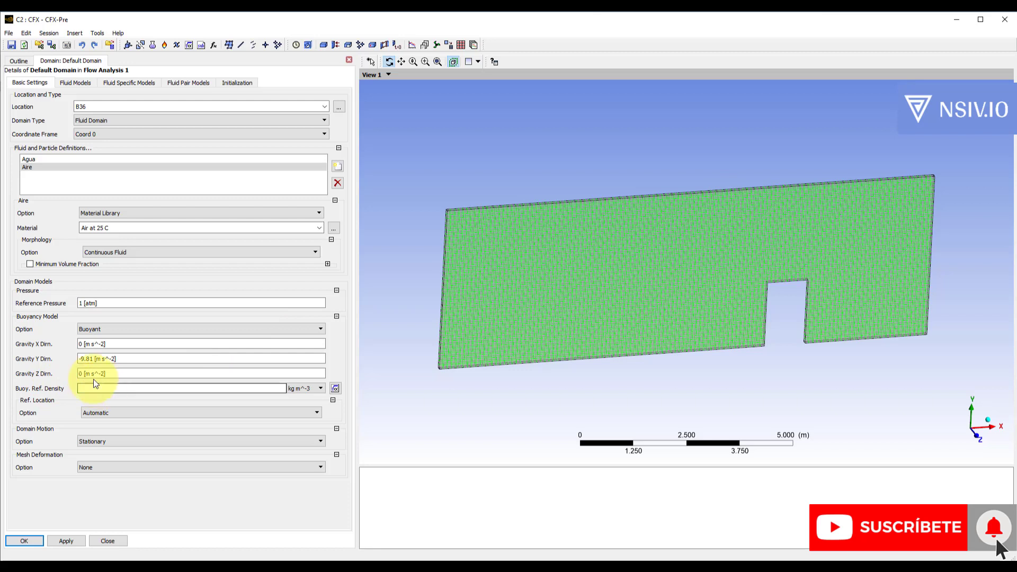
pyautogui.write('1.2')
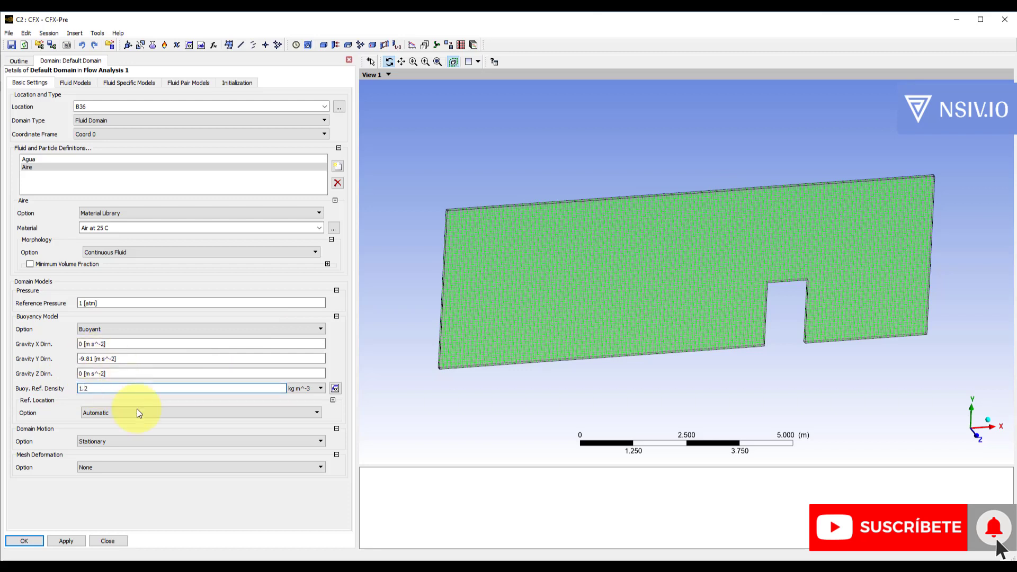
pyautogui.click(138, 497)
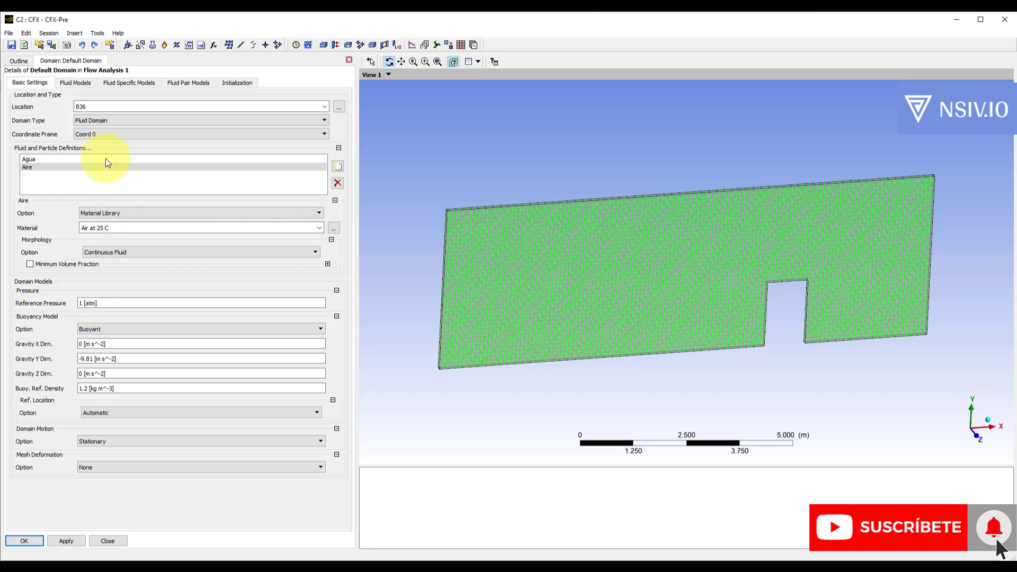
# Enable the homogeneous multiphase model with a Standard free surface model and set the domain's heat transfer to None
pyautogui.click(79, 82)
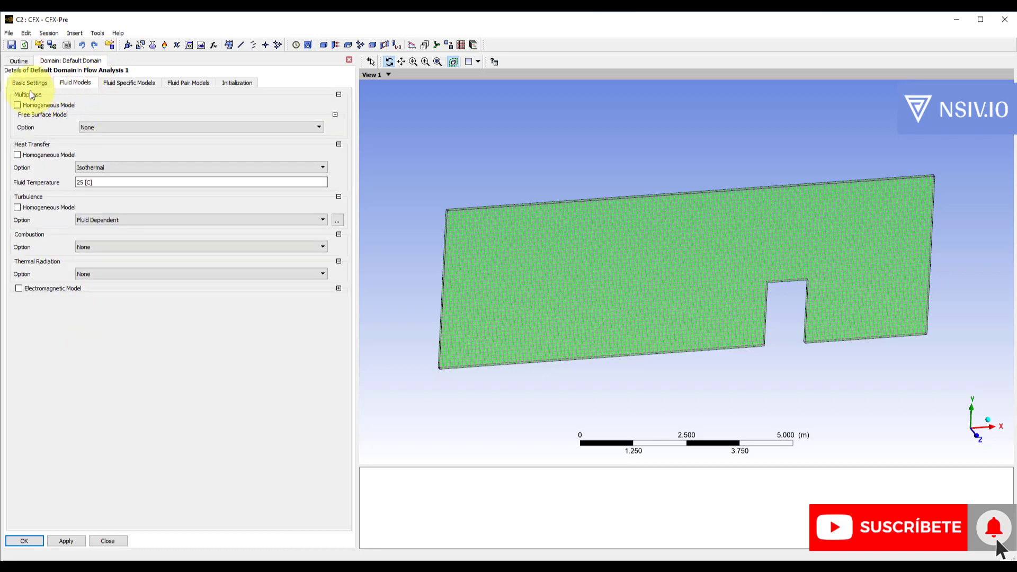
pyautogui.click(17, 105)
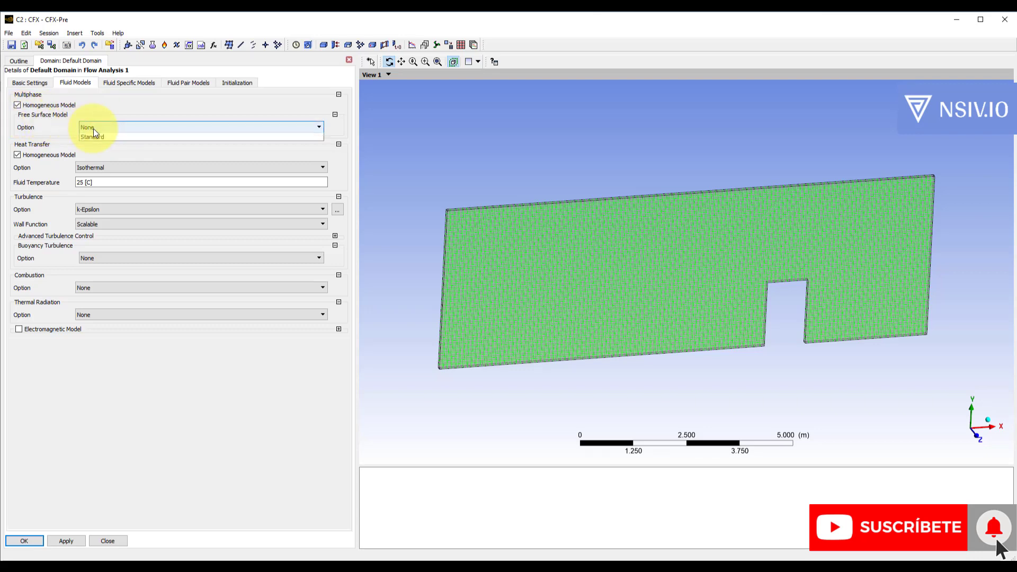
pyautogui.click(94, 128)
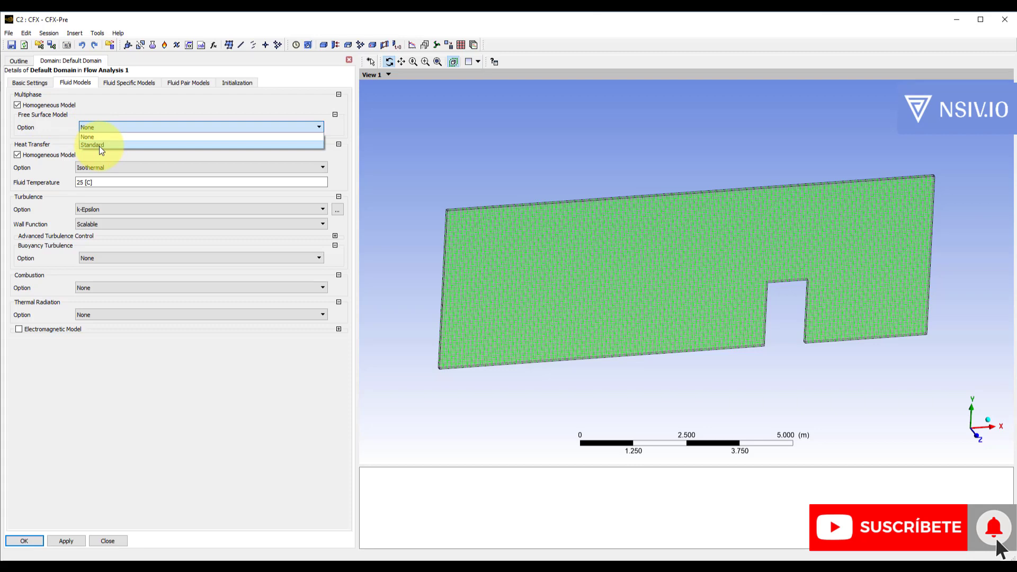
pyautogui.click(99, 145)
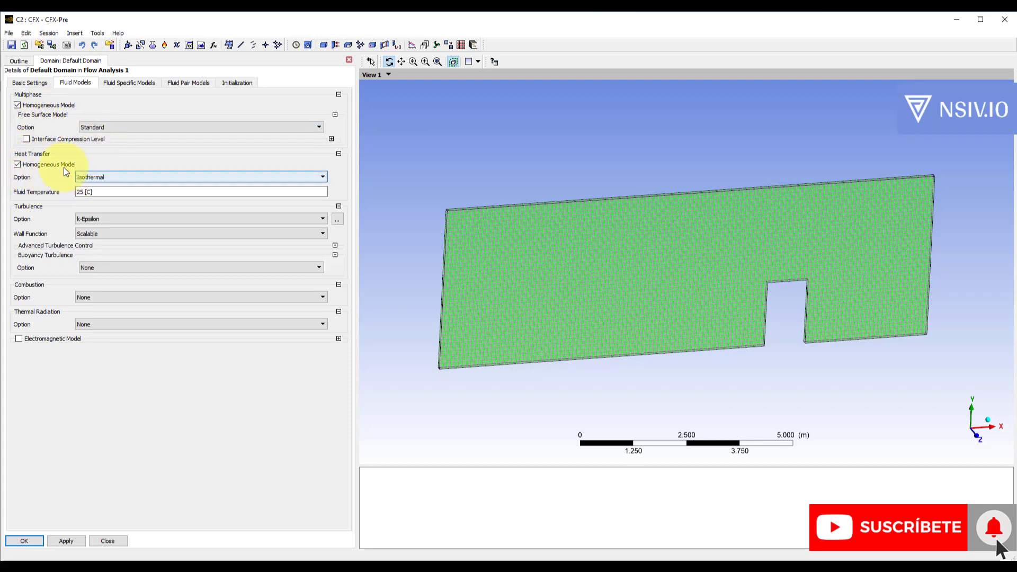
pyautogui.click(104, 178)
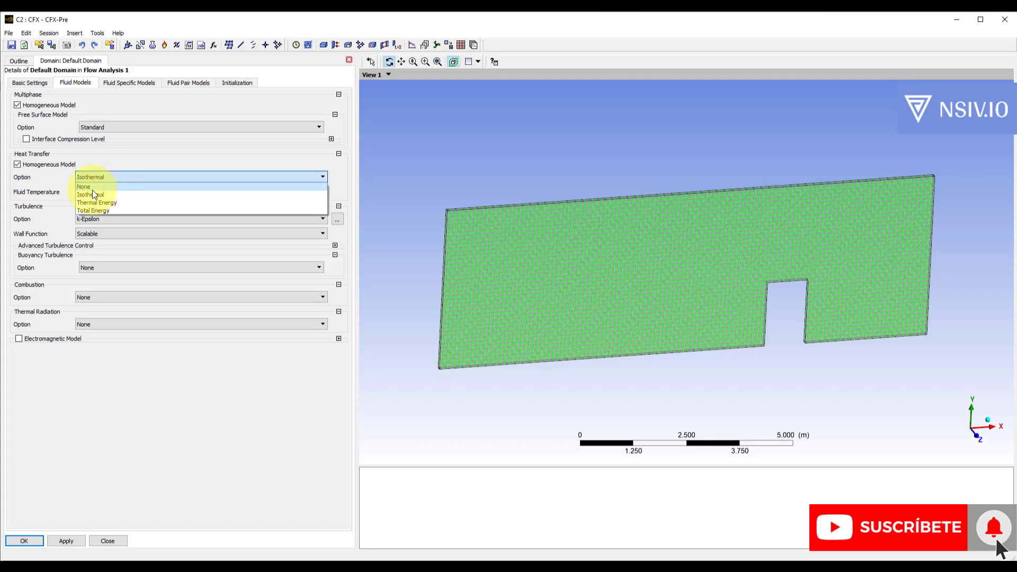
pyautogui.click(91, 188)
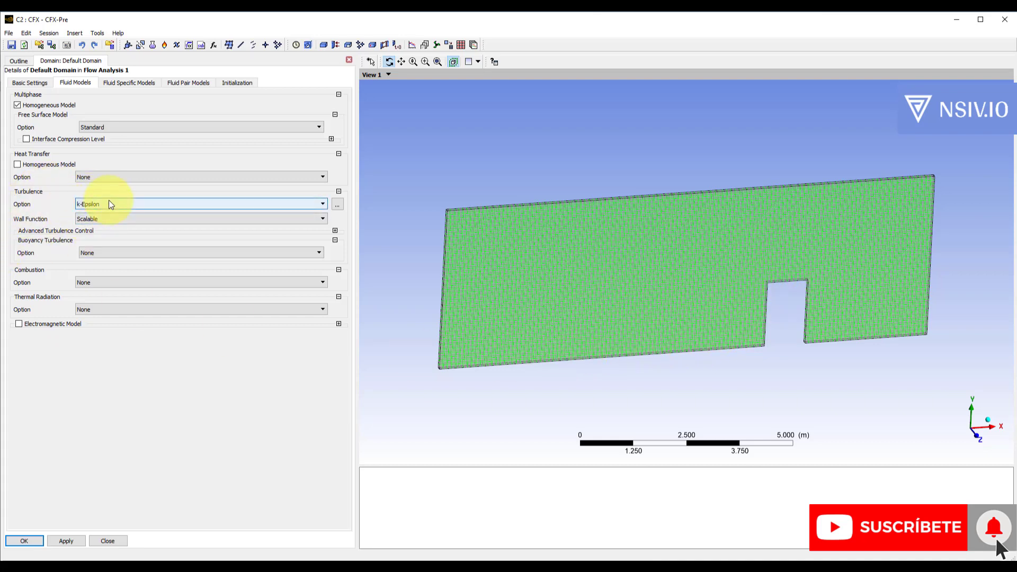
# Enable the surface tension coefficient for the Agua | Aire fluid pair and set it to 0.072 N/m
pyautogui.click(131, 83)
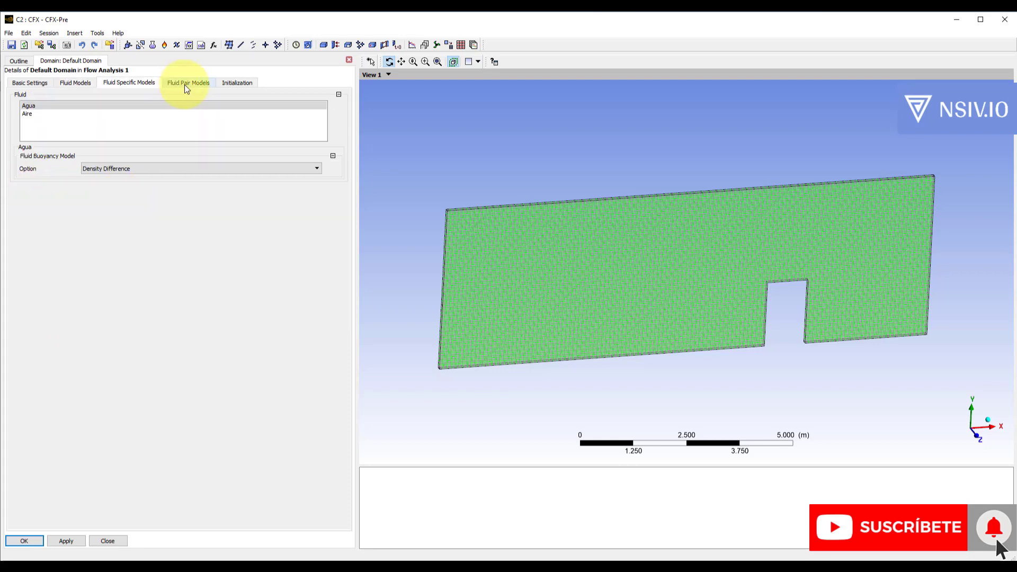
pyautogui.click(184, 84)
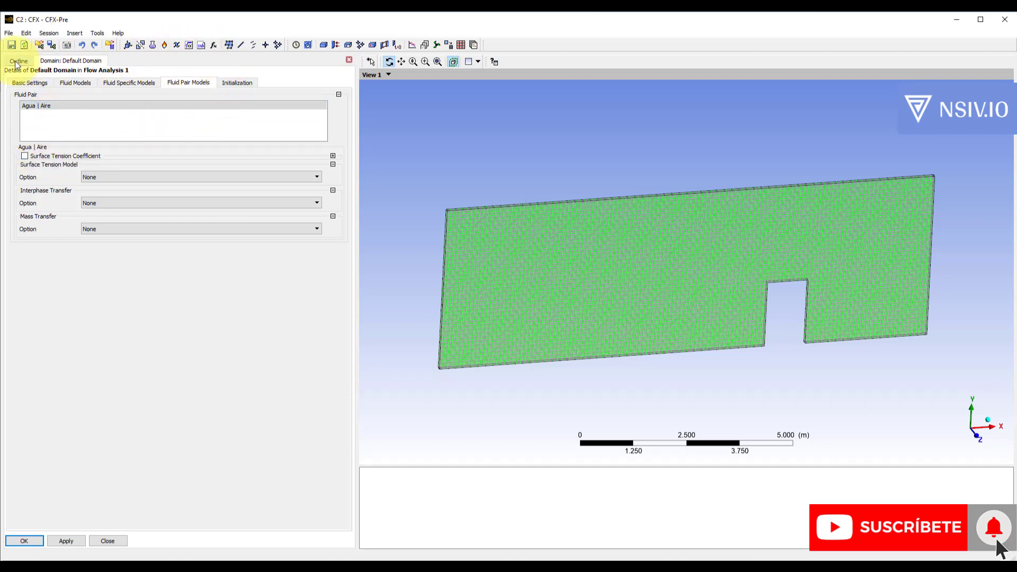
pyautogui.click(24, 155)
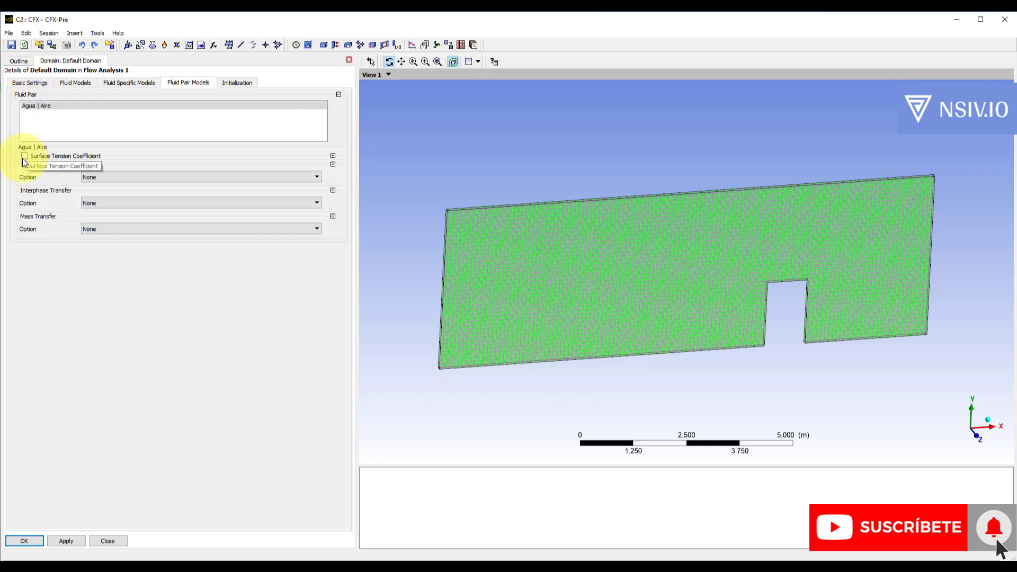
pyautogui.click(95, 169)
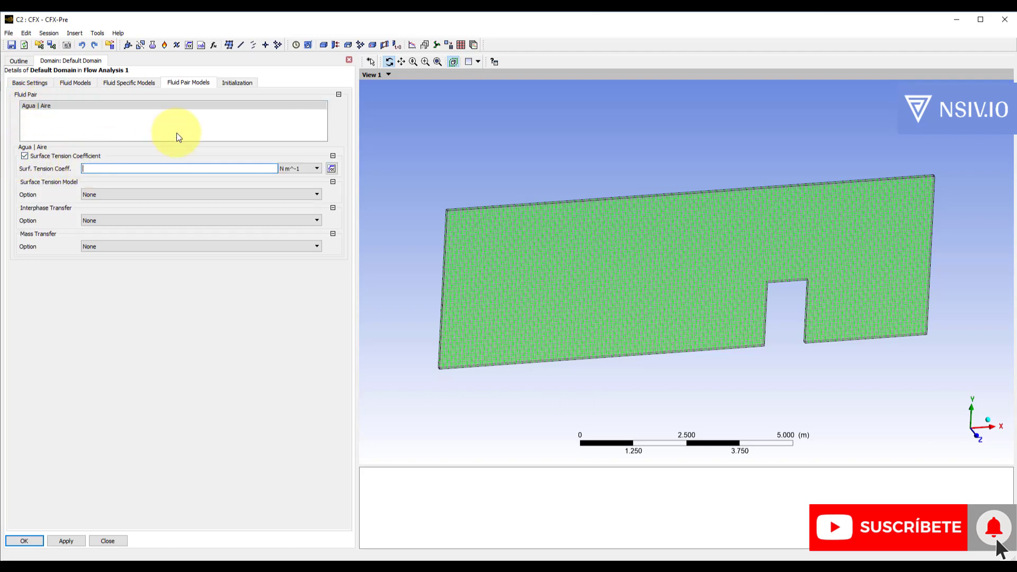
pyautogui.write('0.072')
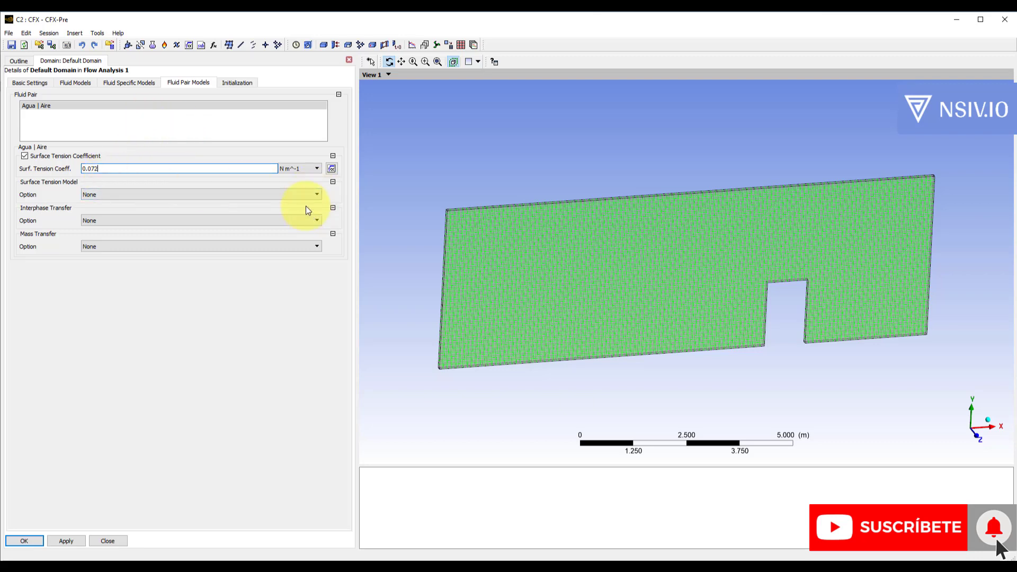
pyautogui.click(177, 365)
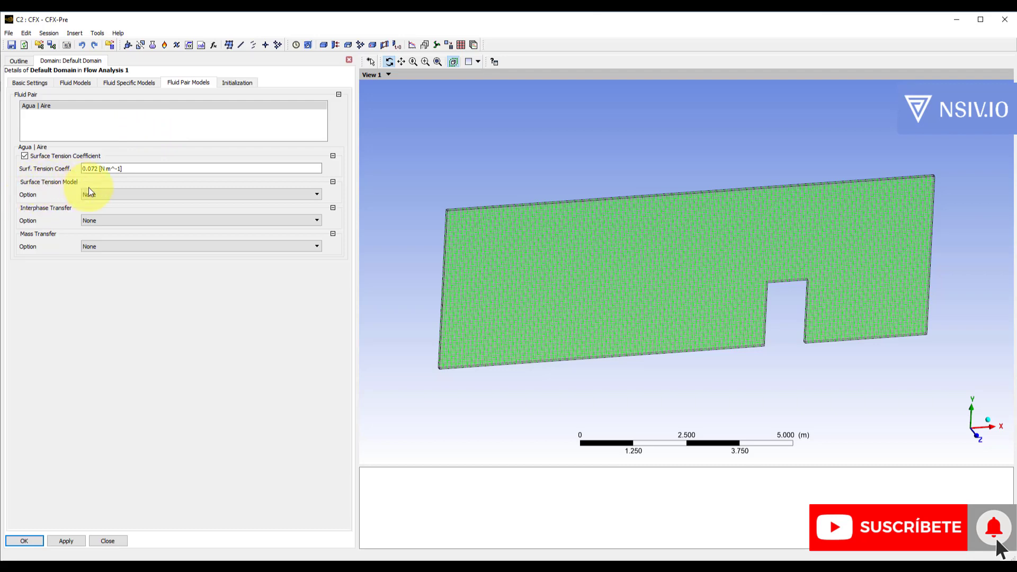
# Set the fluid pair's surface tension model to Continuum Surface Force and interphase transfer to Free Surface, and accept the domain settings
pyautogui.click(110, 192)
pyautogui.click(108, 208)
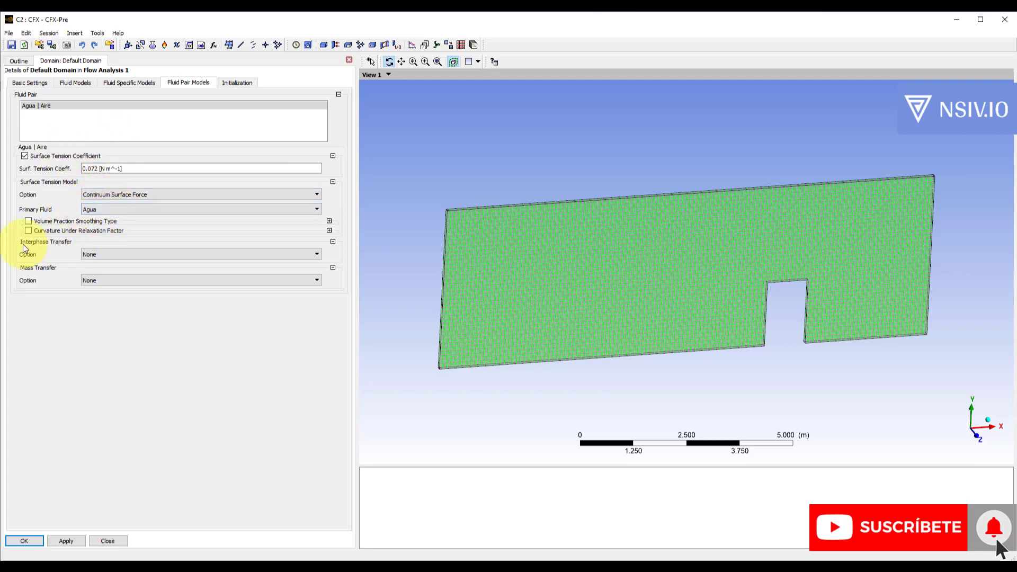
pyautogui.click(96, 255)
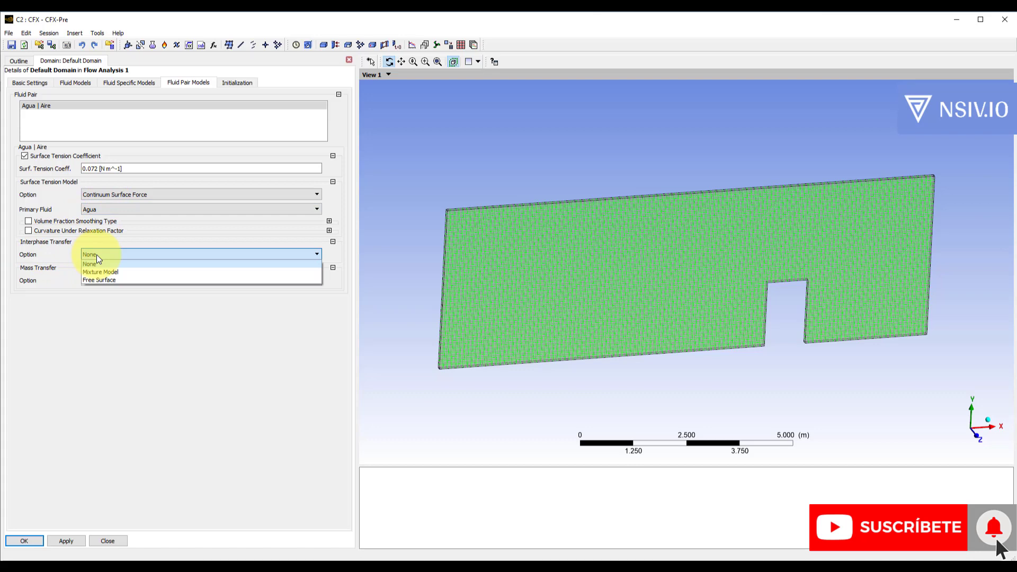
pyautogui.click(104, 281)
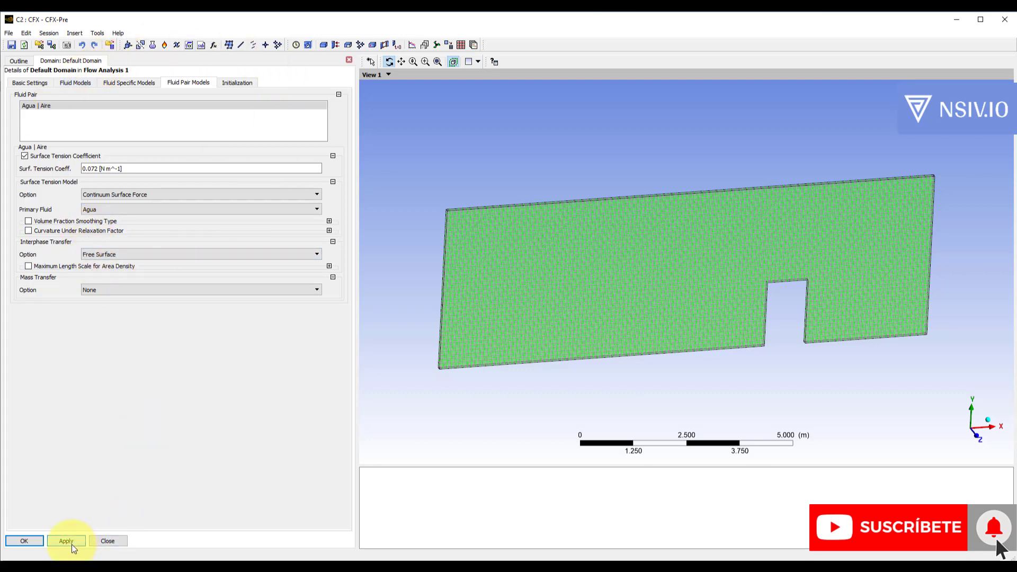
pyautogui.click(24, 540)
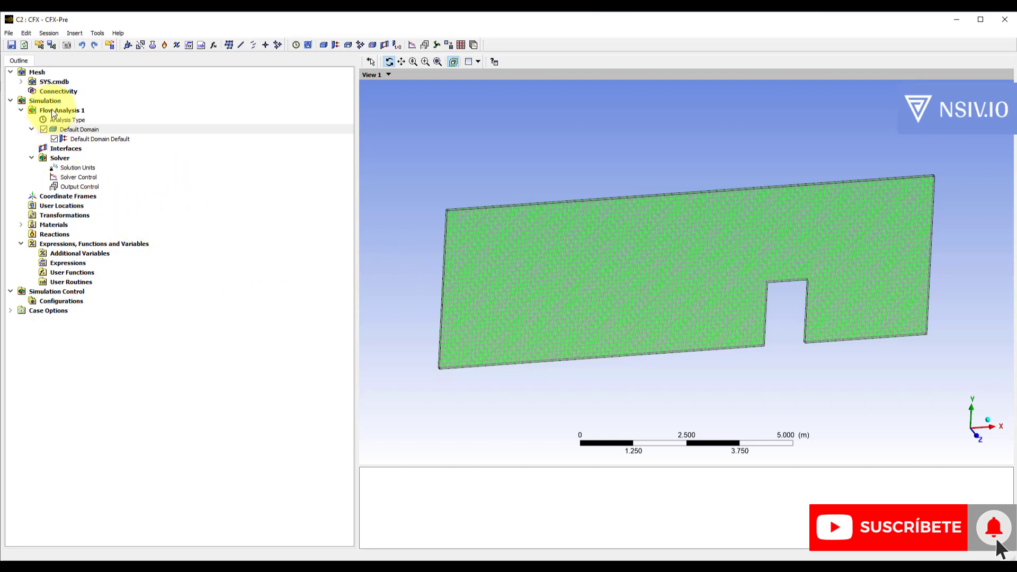
# Insert a boundary named inlet in the default domain and assign it to the inlet location
pyautogui.click(77, 129)
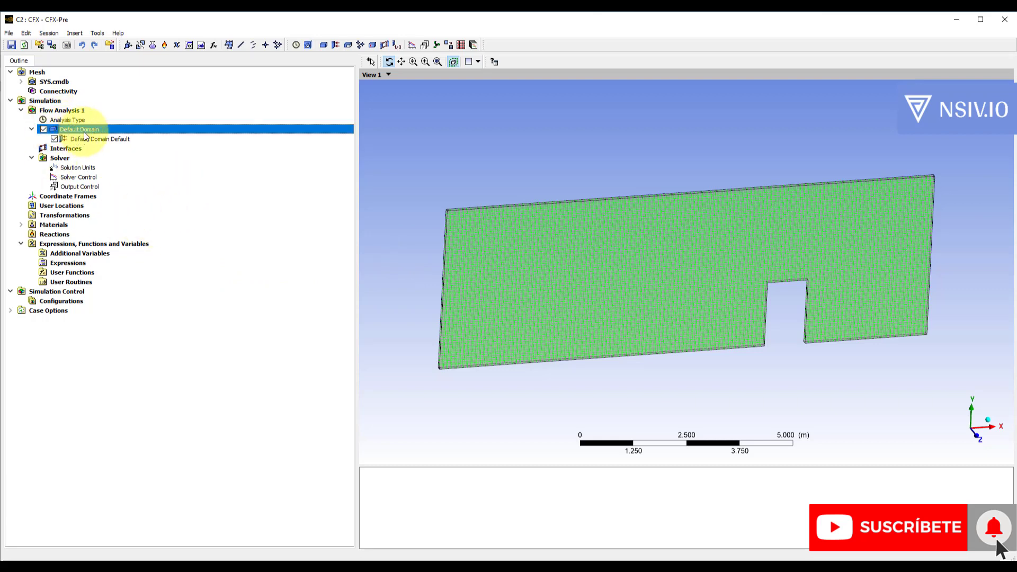
pyautogui.rightClick(83, 130)
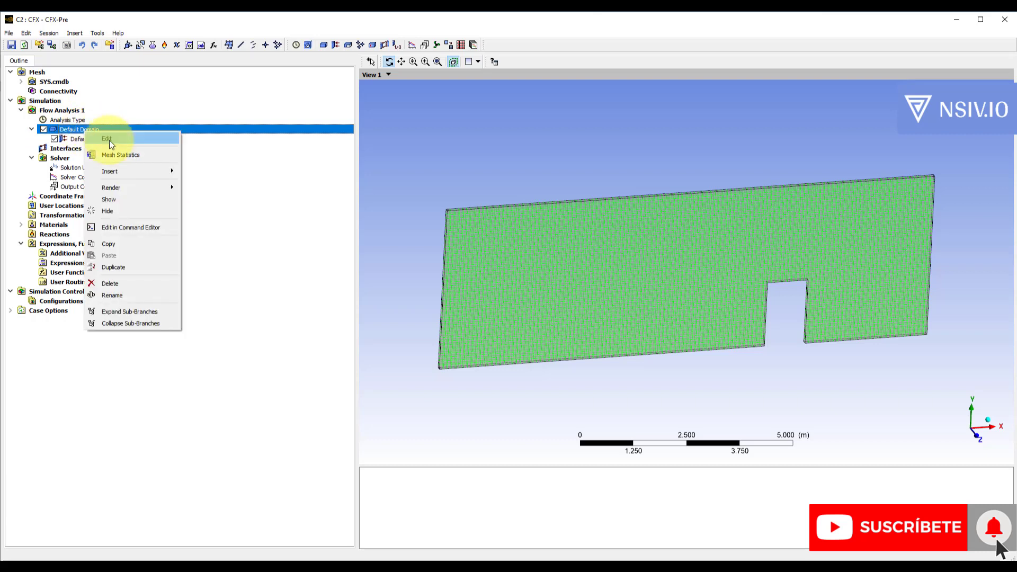
pyautogui.moveTo(112, 170)
pyautogui.click(228, 172)
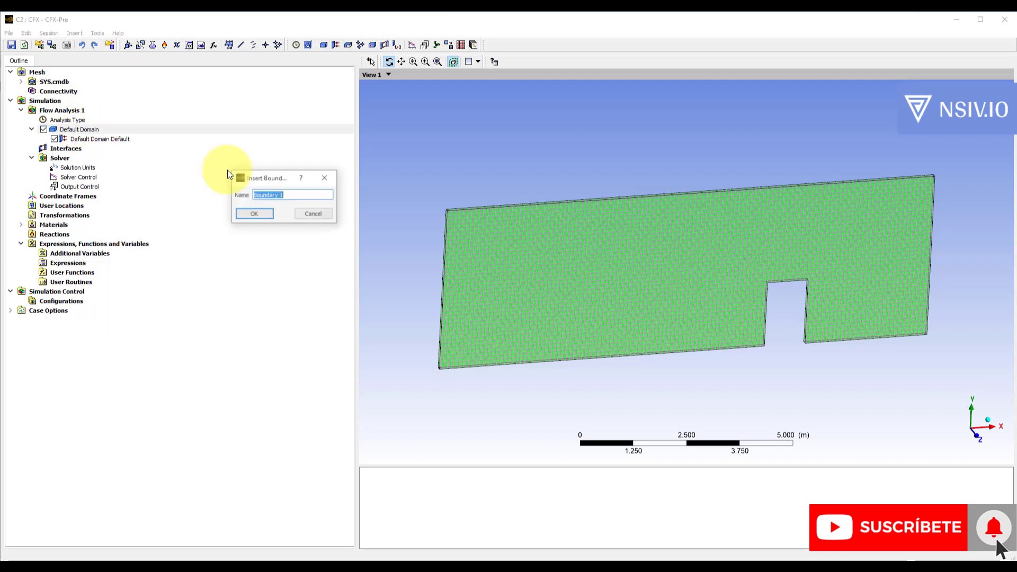
pyautogui.write('inlet')
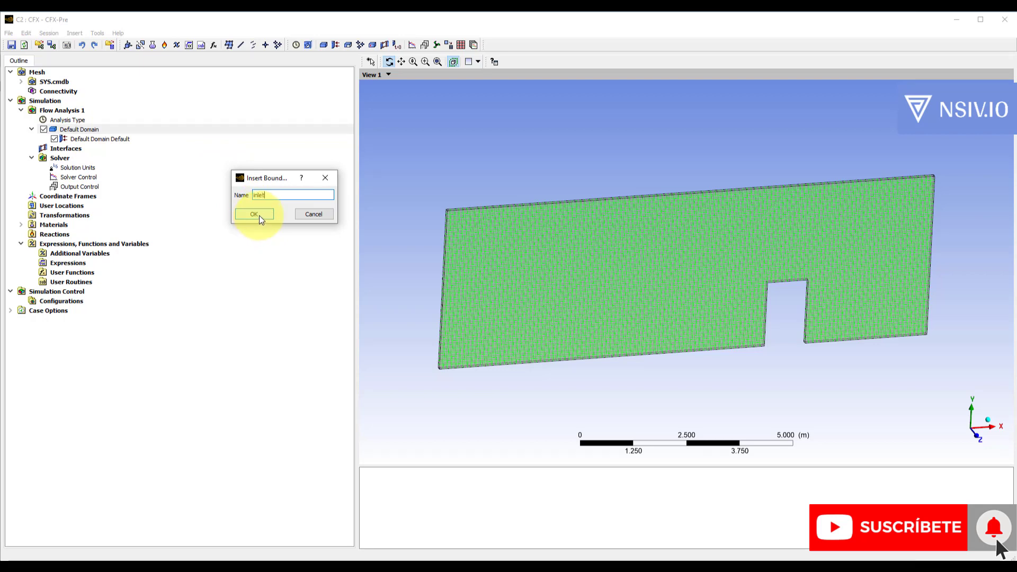
pyautogui.click(256, 214)
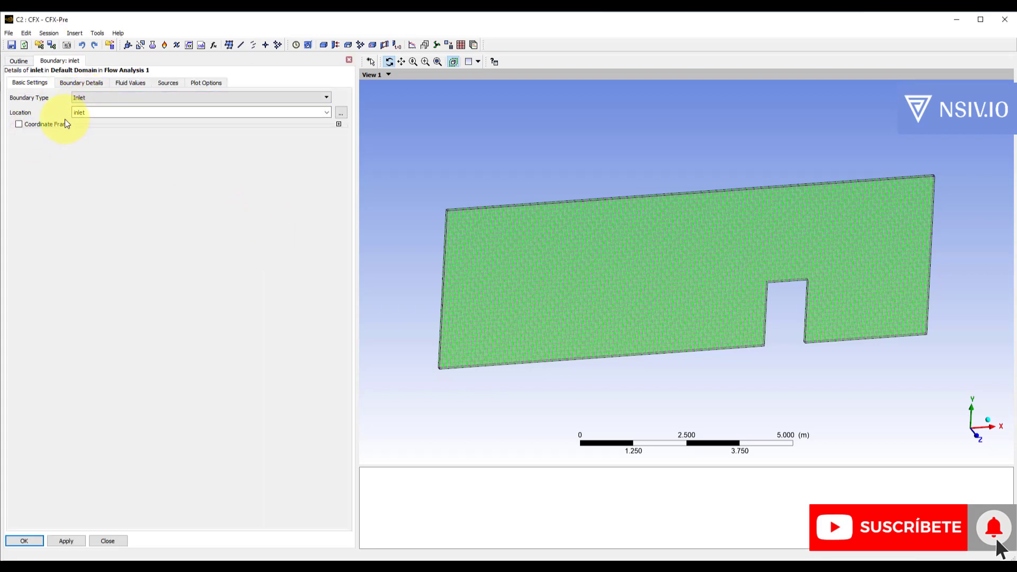
pyautogui.click(327, 113)
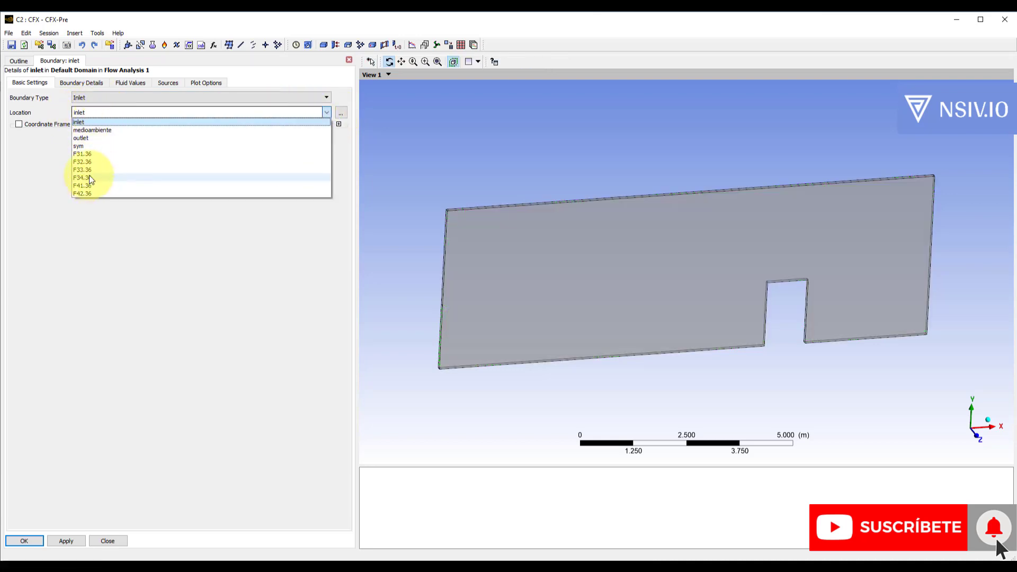
pyautogui.click(85, 122)
# Set the inlet boundary's mass and momentum to a Normal Speed of 2 m/s and check the inlet face on the wall
pyautogui.click(85, 87)
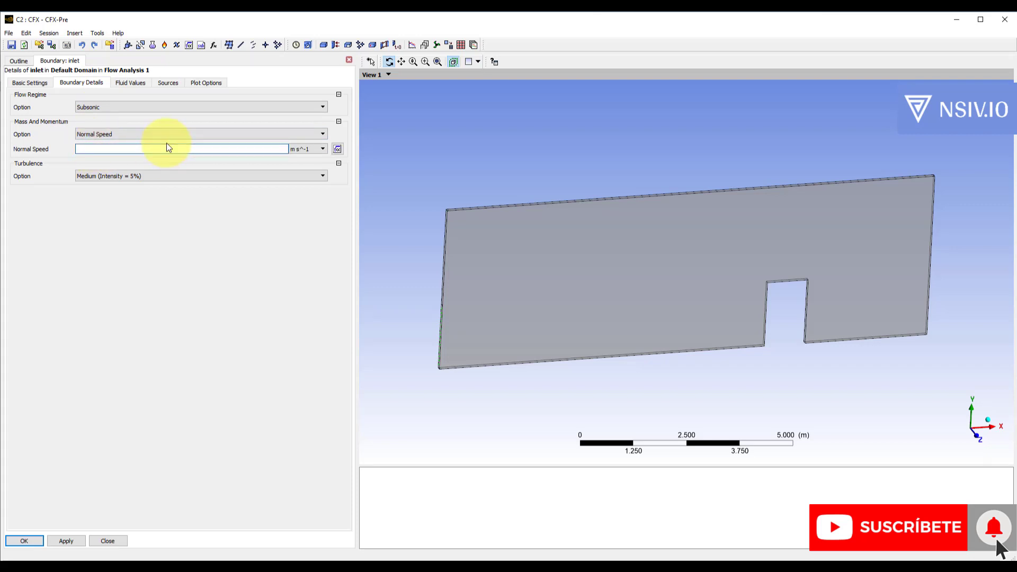
pyautogui.write('2')
pyautogui.click(184, 231)
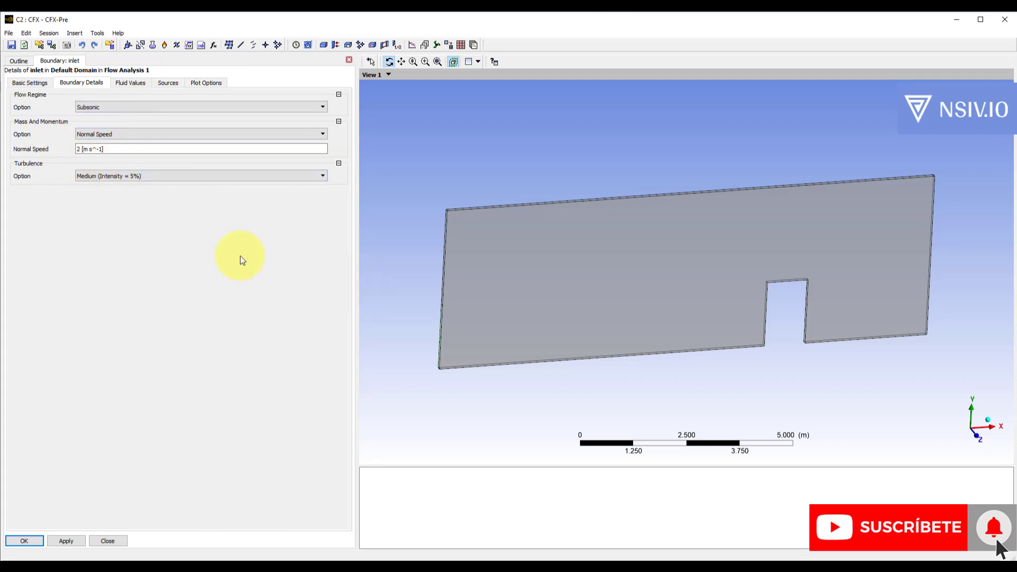
pyautogui.click(110, 136)
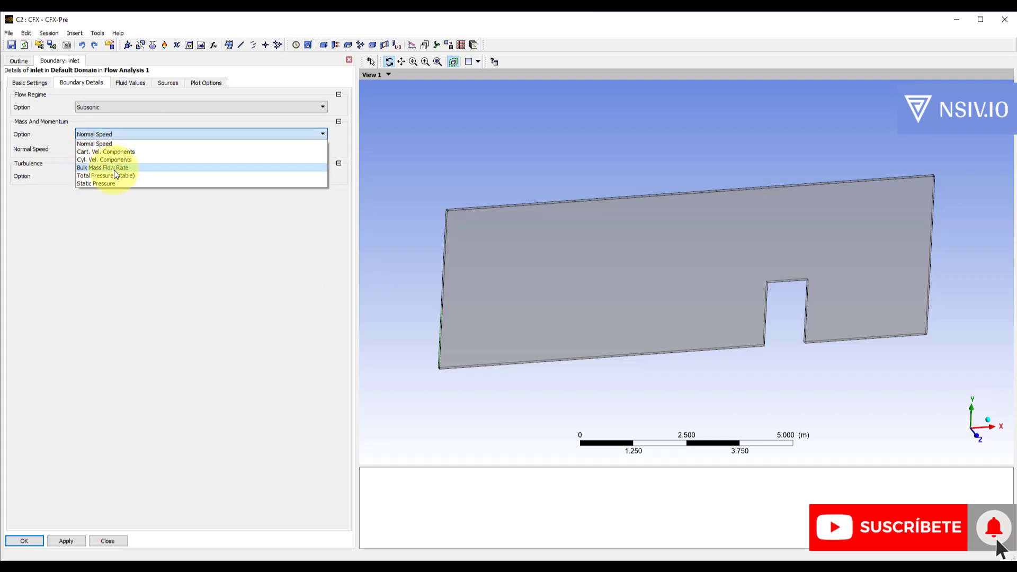
pyautogui.click(122, 144)
pyautogui.moveTo(440, 324); pyautogui.dragTo(455, 333)
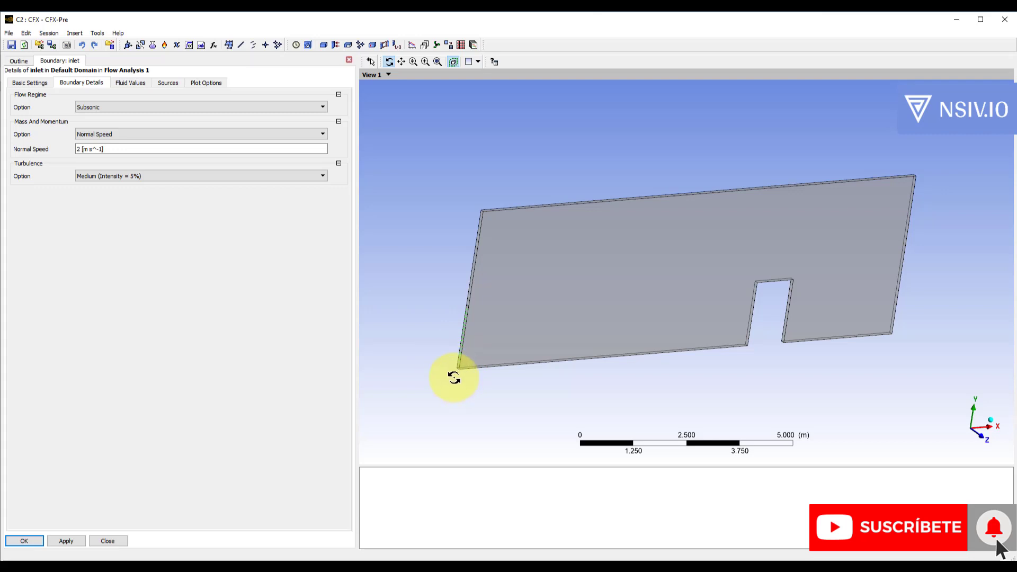
pyautogui.moveTo(477, 366); pyautogui.dragTo(414, 338)
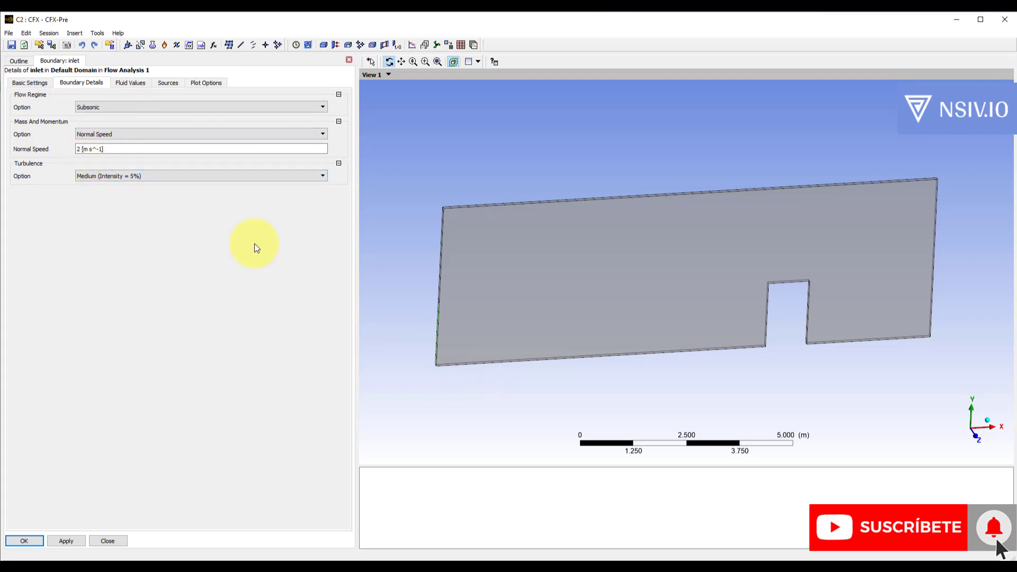
# Set the volume fraction of Agua at the inlet boundary to 1
pyautogui.moveTo(510, 336); pyautogui.dragTo(500, 333)
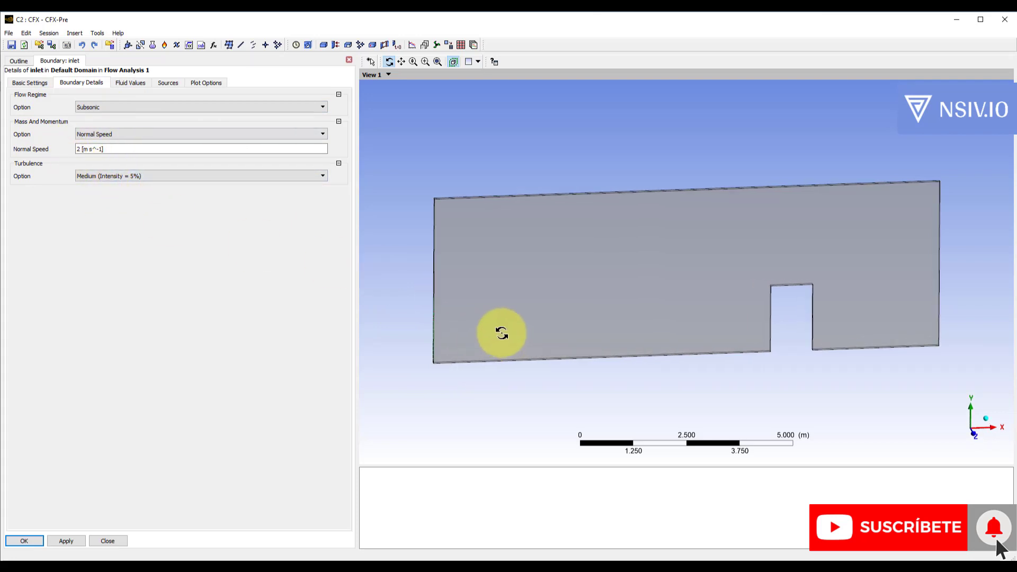
pyautogui.click(130, 84)
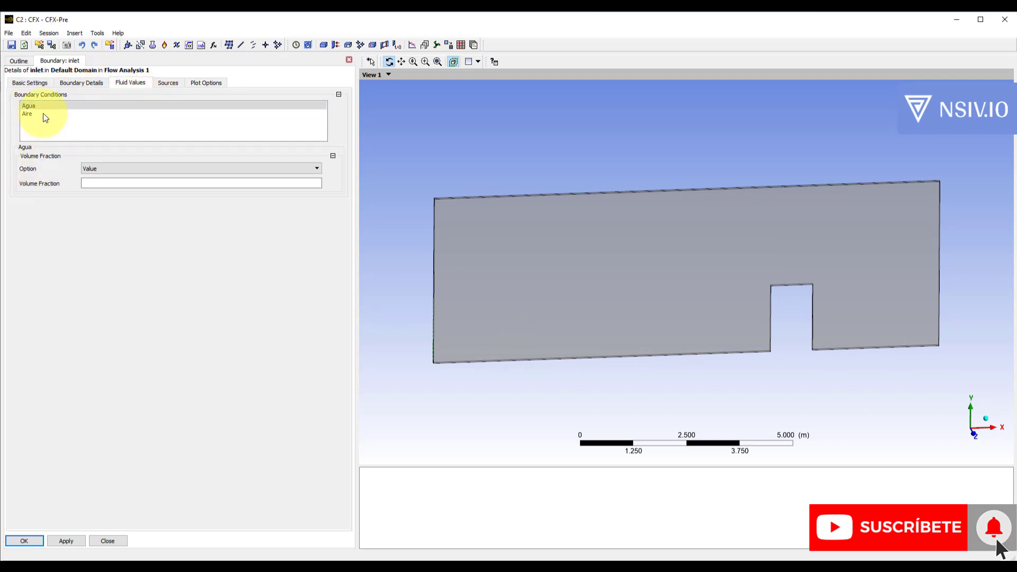
pyautogui.click(87, 184)
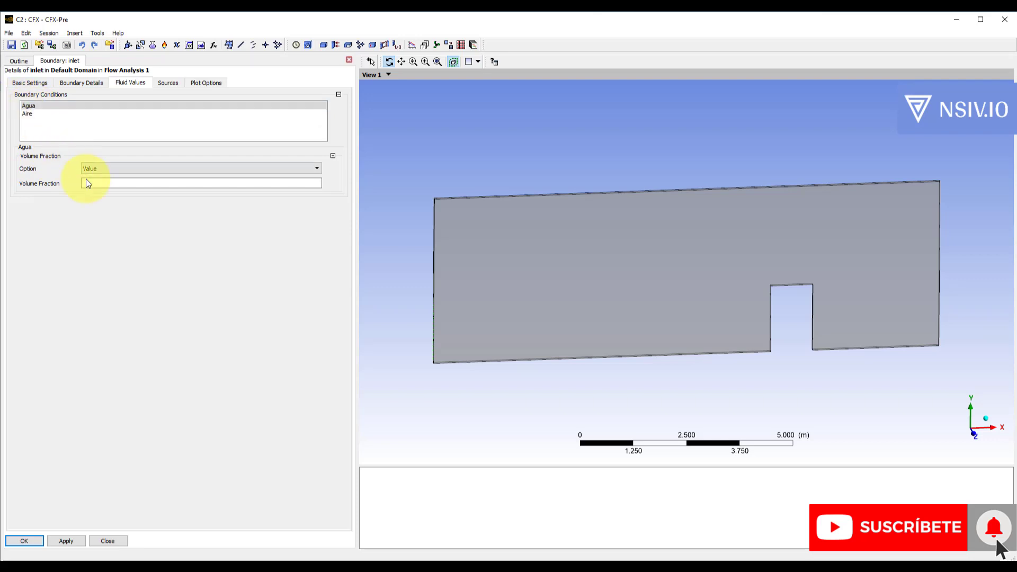
pyautogui.moveTo(405, 273); pyautogui.dragTo(498, 357)
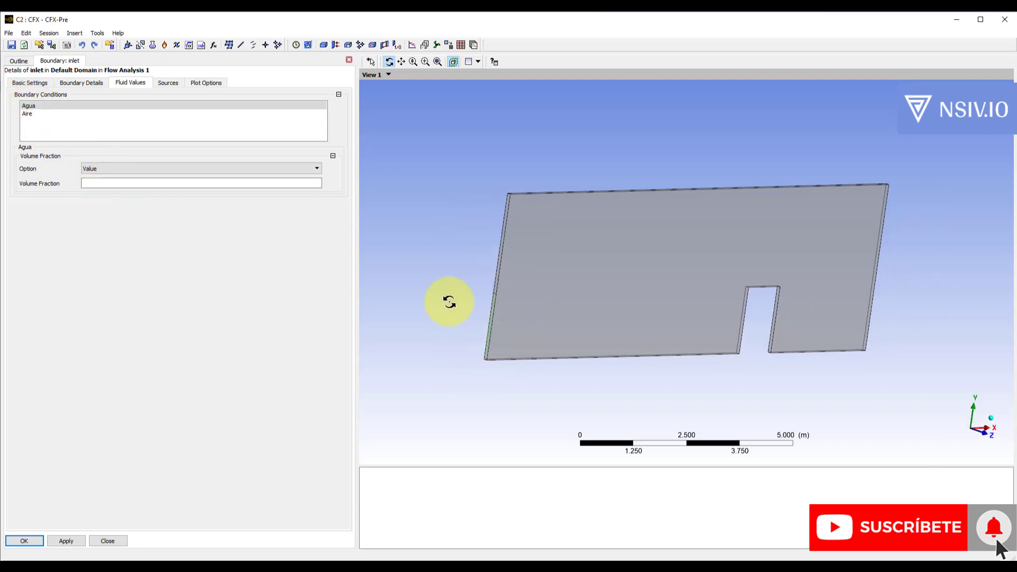
pyautogui.click(95, 185)
pyautogui.click(87, 183)
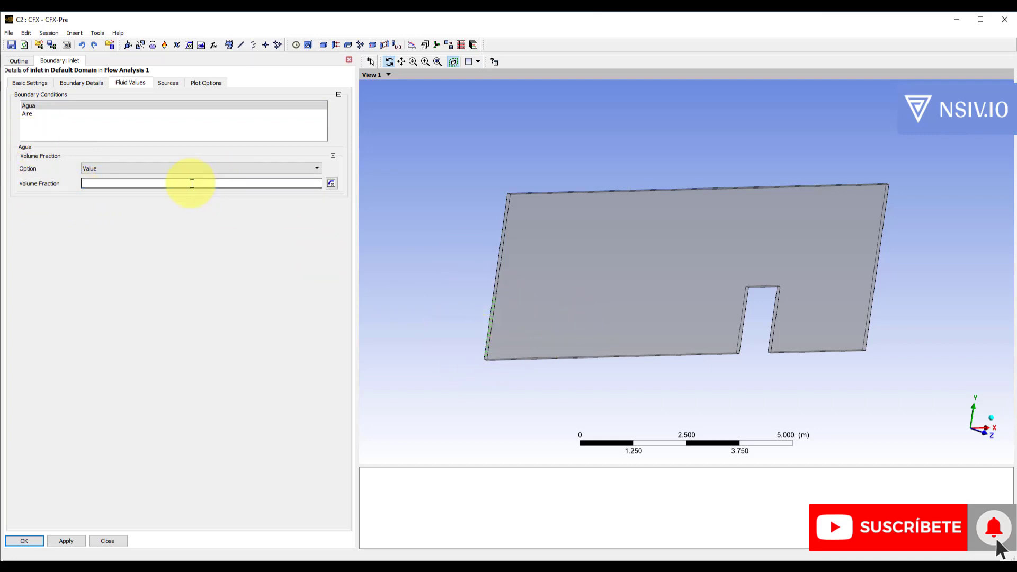
pyautogui.write('1')
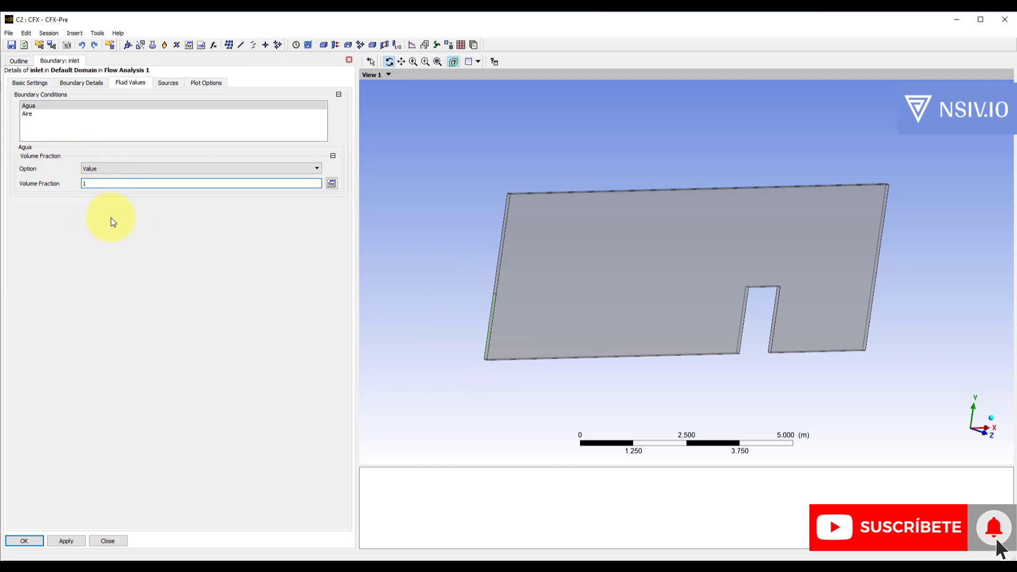
# Set the volume fraction of Aire at the inlet boundary to 0, check both fluids' values, and accept the boundary
pyautogui.click(27, 114)
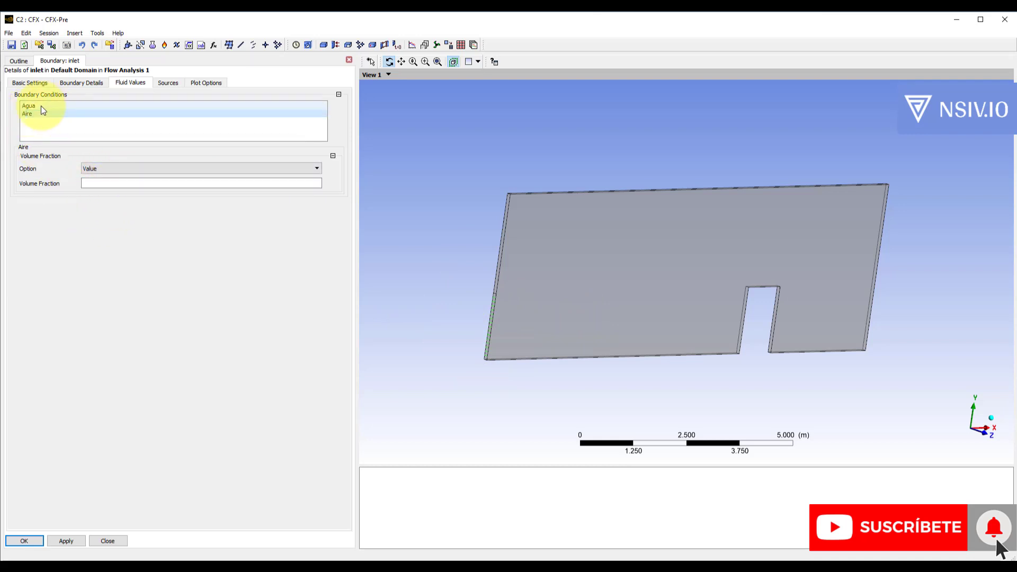
pyautogui.click(104, 184)
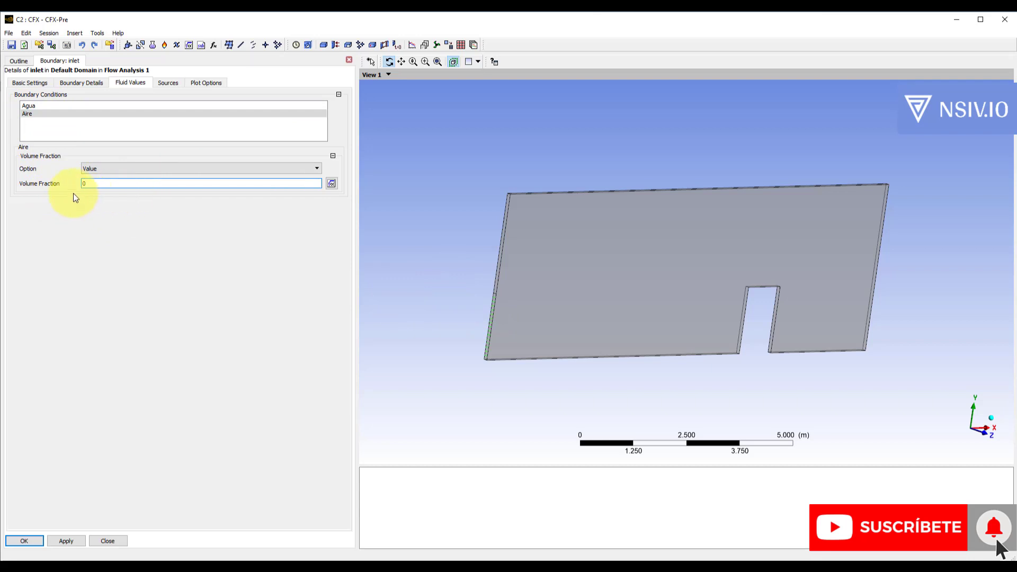
pyautogui.click(67, 542)
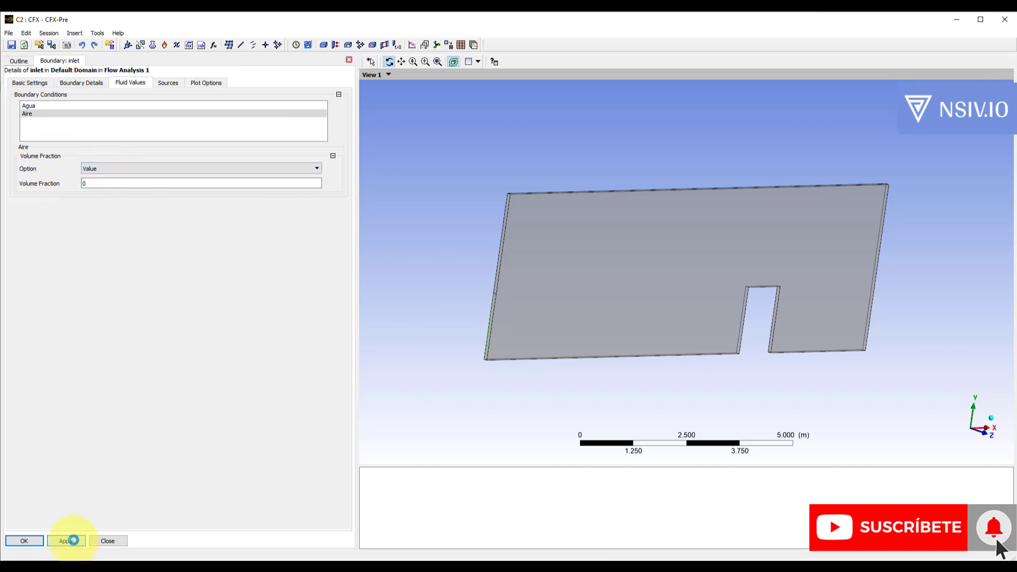
pyautogui.click(39, 106)
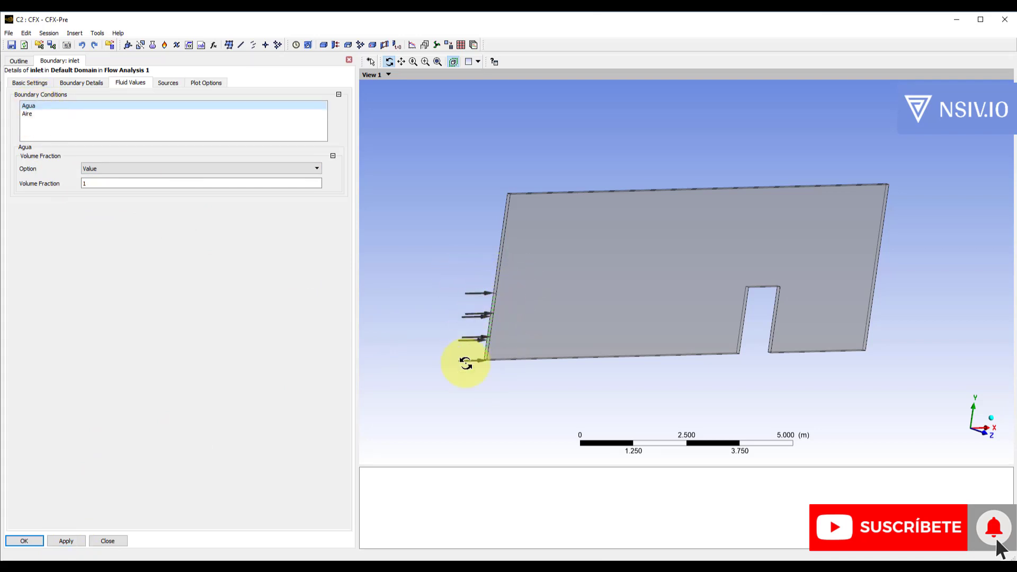
pyautogui.click(30, 112)
pyautogui.moveTo(397, 317); pyautogui.dragTo(455, 334)
pyautogui.click(24, 540)
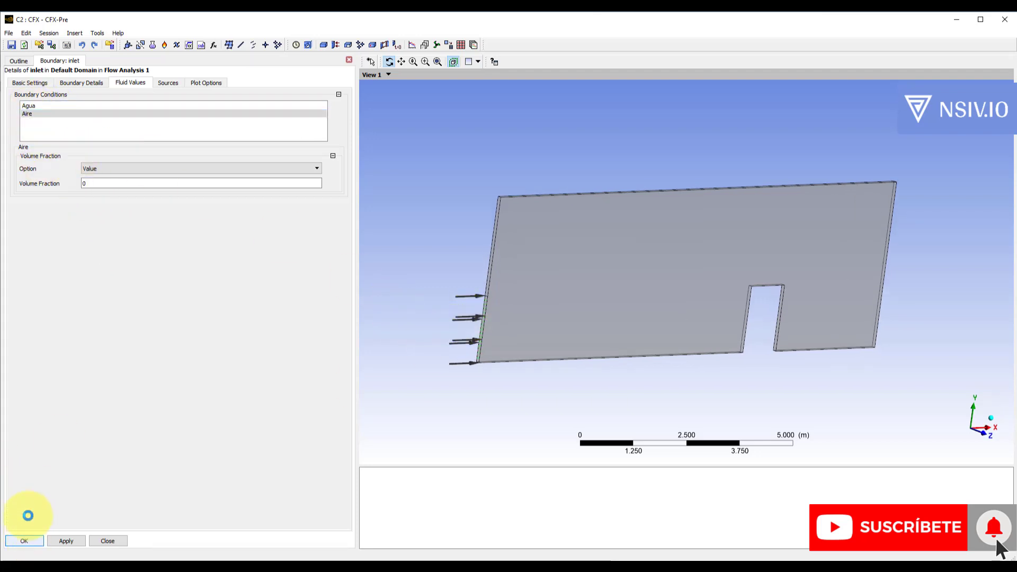
# Insert a boundary named outlet in the default domain and make it an Opening at the outlet location
pyautogui.click(79, 149)
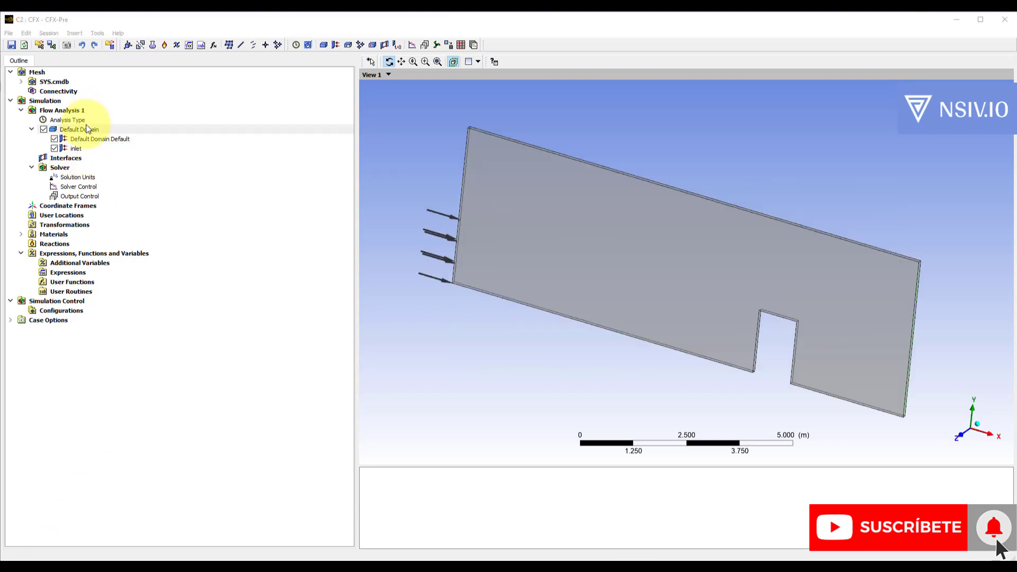
pyautogui.click(79, 131)
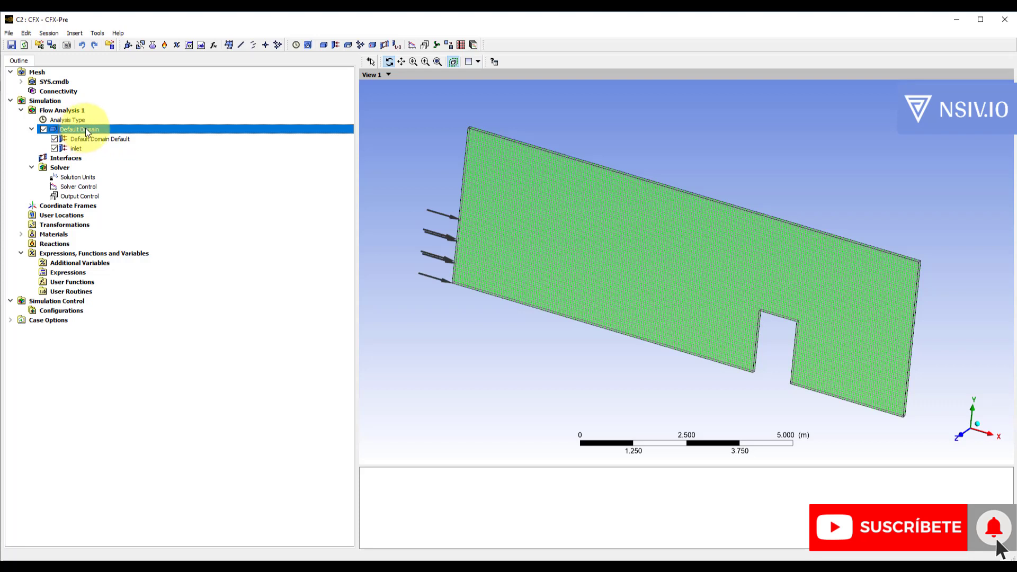
pyautogui.rightClick(85, 130)
pyautogui.moveTo(133, 168)
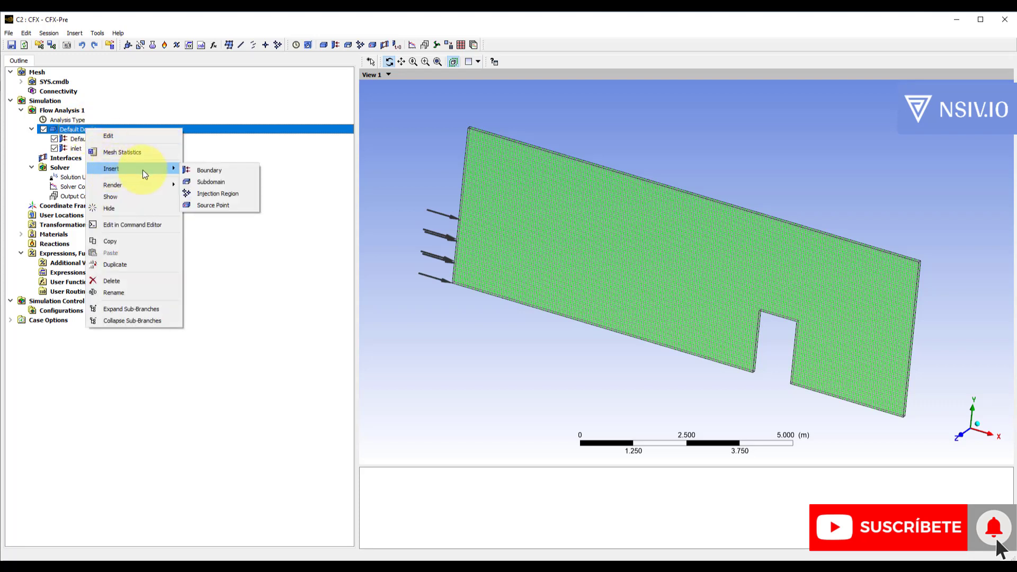
pyautogui.click(212, 169)
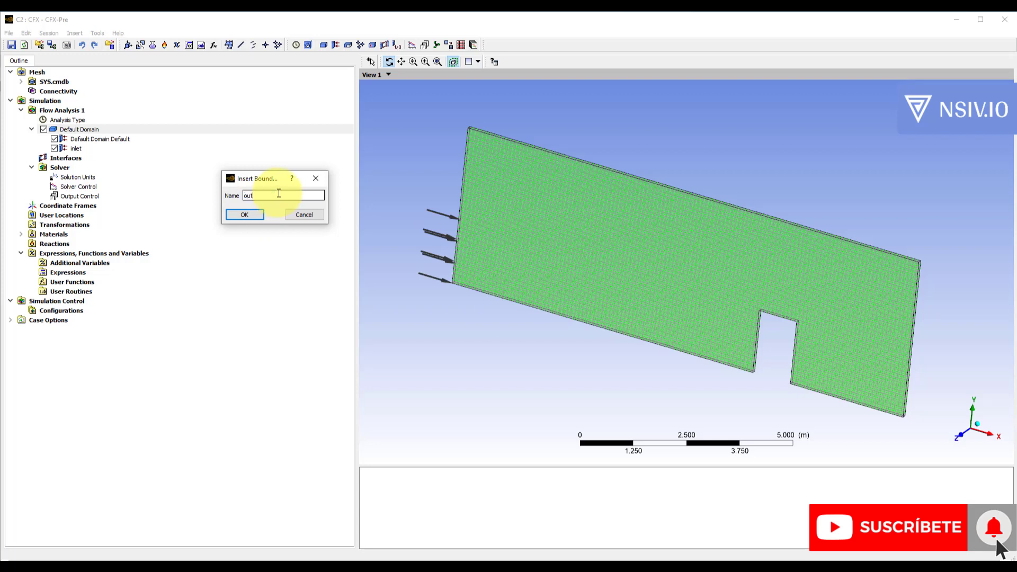
pyautogui.press('Return')
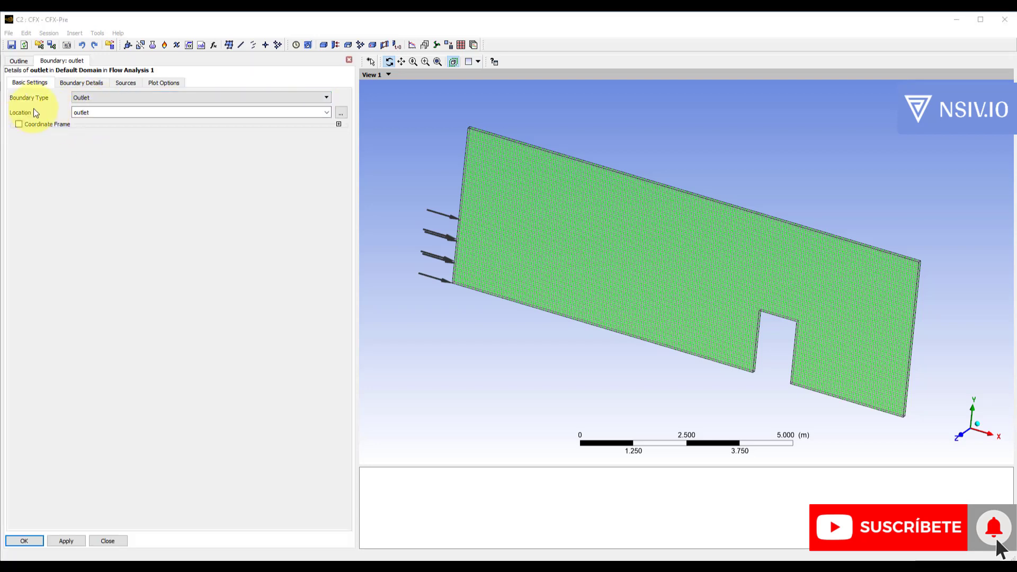
pyautogui.click(92, 98)
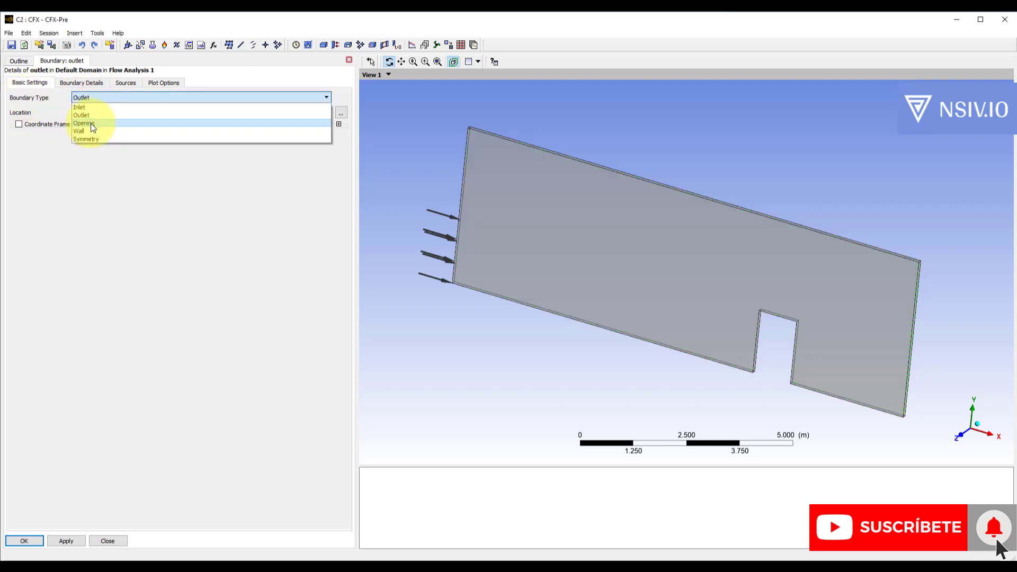
pyautogui.click(91, 123)
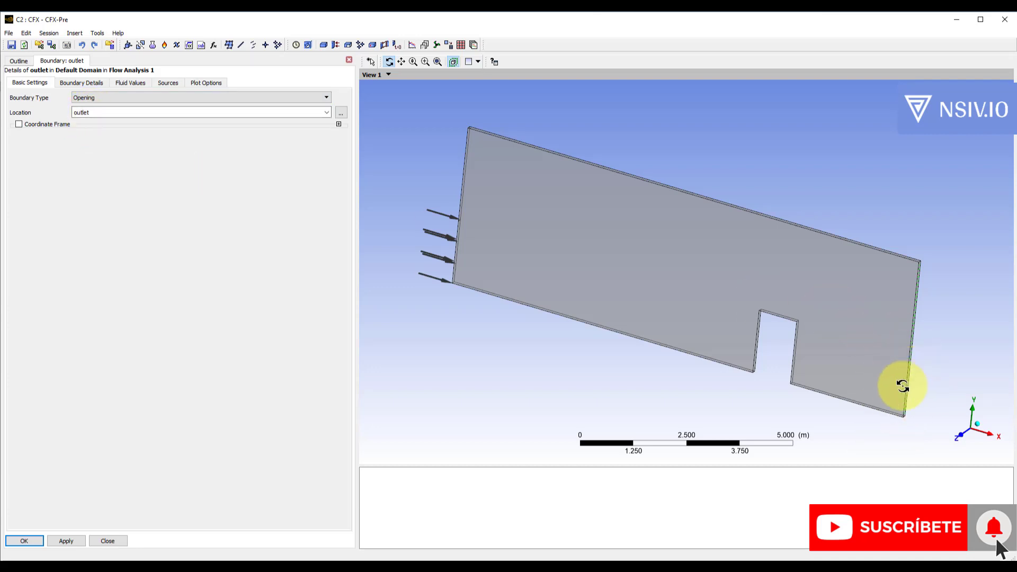
# Set the relative pressure of the outlet opening to 0 Pa
pyautogui.click(76, 85)
pyautogui.click(99, 150)
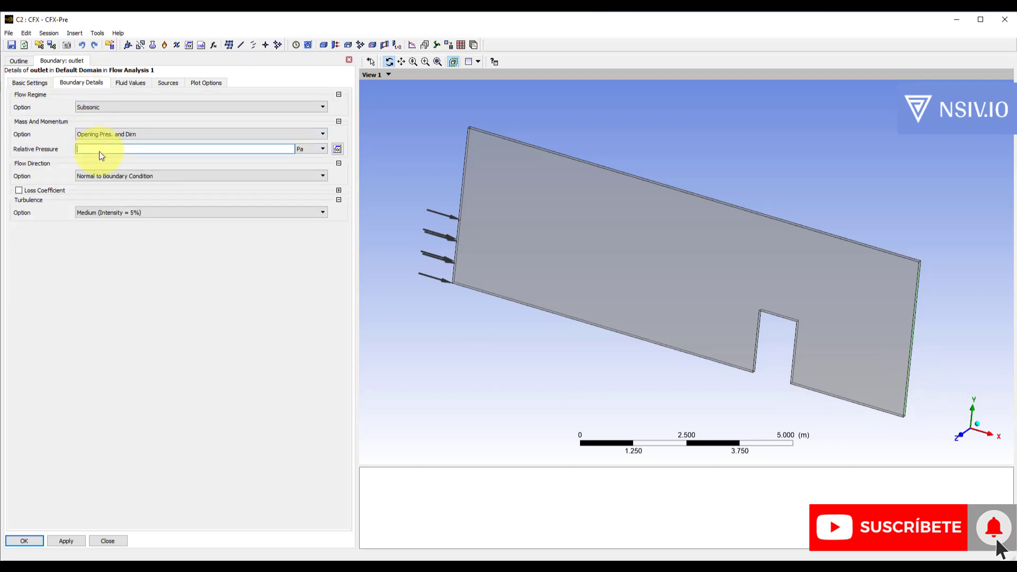
pyautogui.write('0')
pyautogui.click(167, 286)
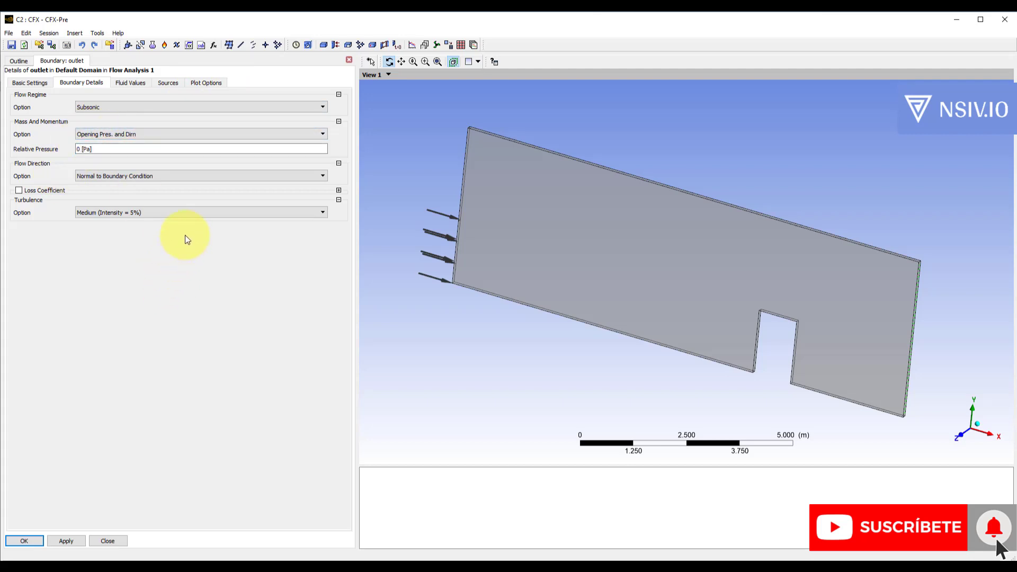
# Set the outlet's volume fractions to 0 for Agua and 1 for Aire, and apply the boundary
pyautogui.click(126, 83)
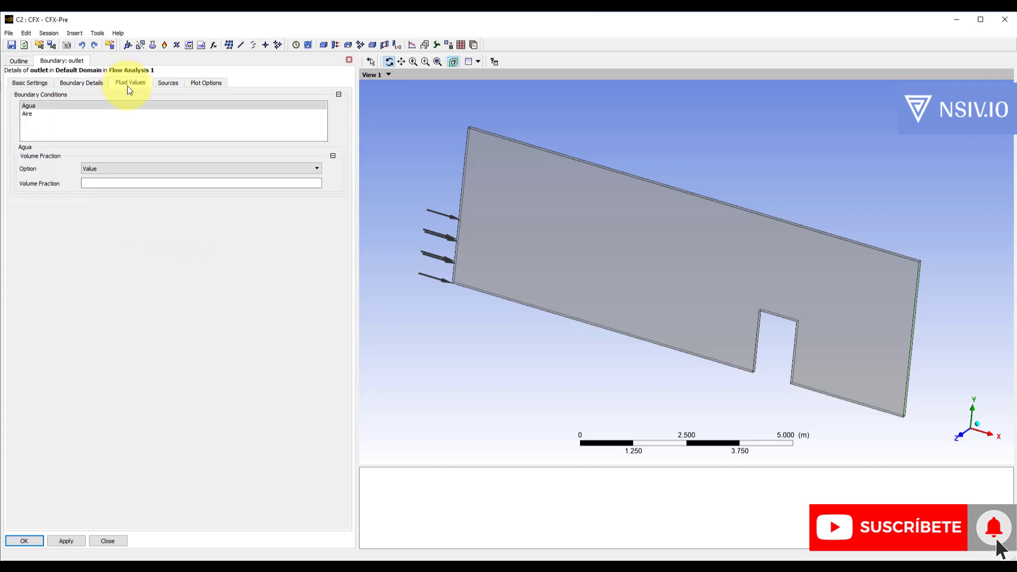
pyautogui.click(34, 107)
pyautogui.click(108, 184)
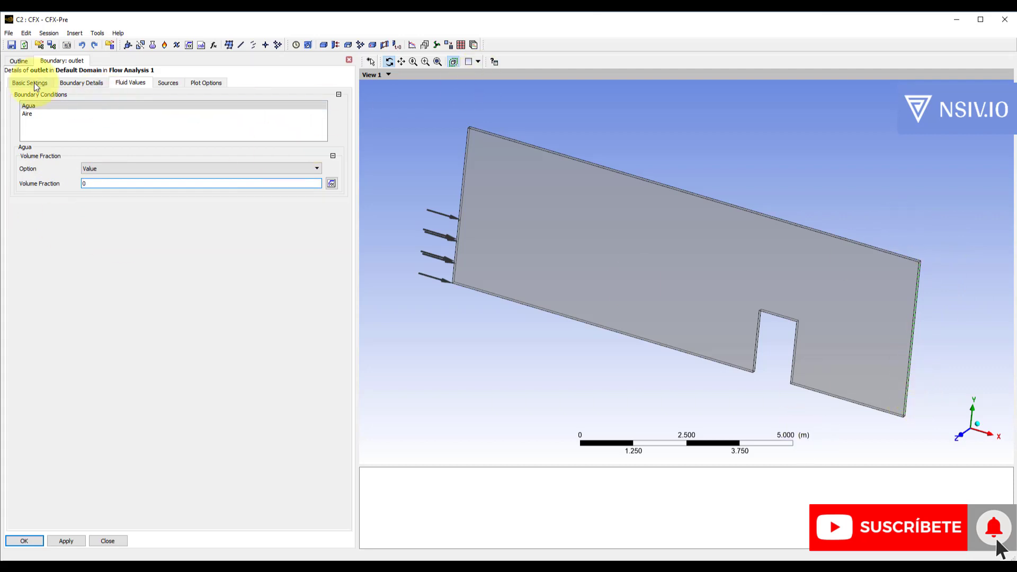
pyautogui.click(27, 113)
pyautogui.click(103, 184)
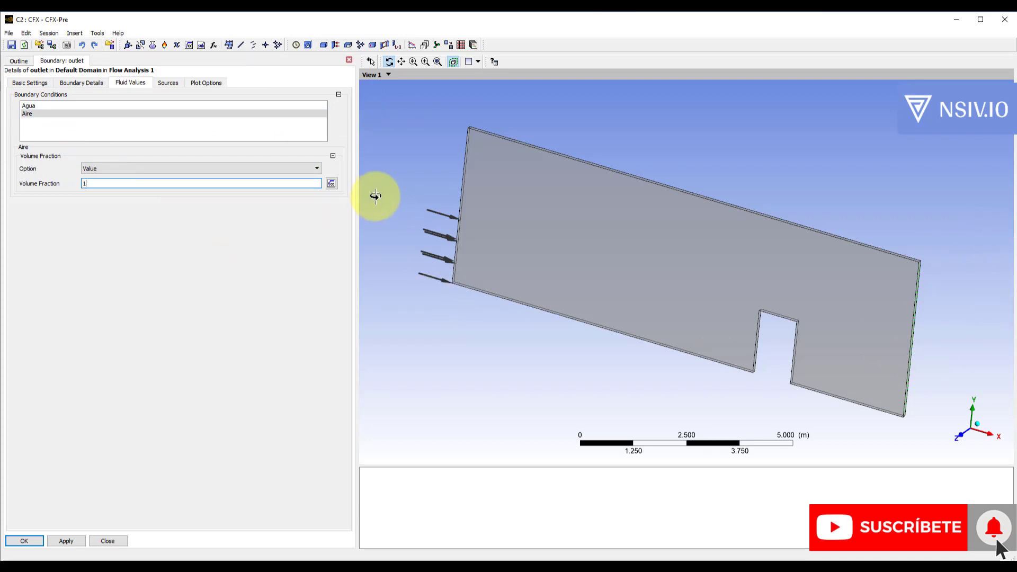
pyautogui.moveTo(850, 255); pyautogui.dragTo(837, 239)
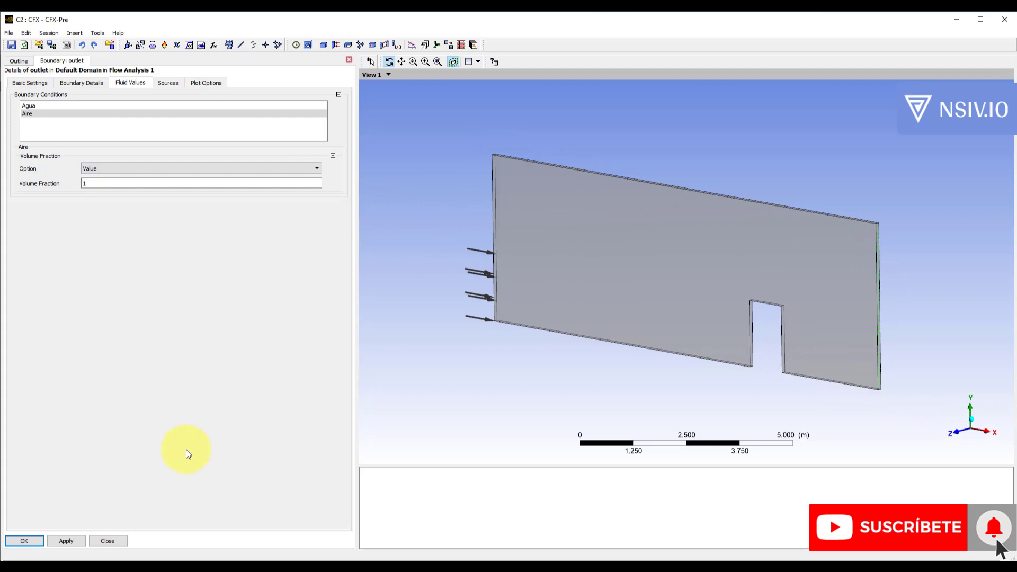
pyautogui.click(66, 541)
pyautogui.moveTo(655, 298); pyautogui.dragTo(669, 283)
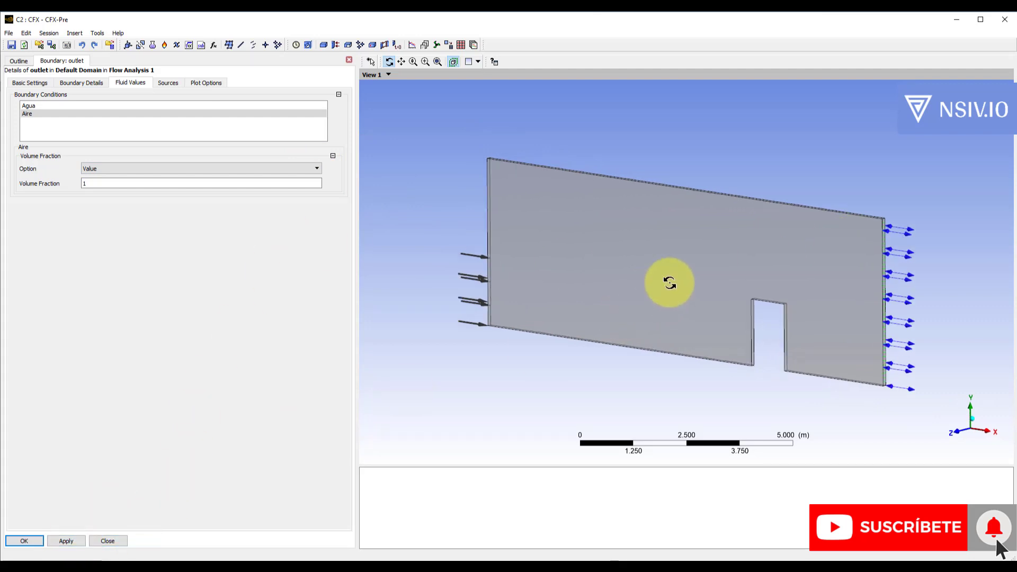
# Insert a boundary named mediambiente in the default domain and make it an Opening at the medioambiente location
pyautogui.rightClick(87, 129)
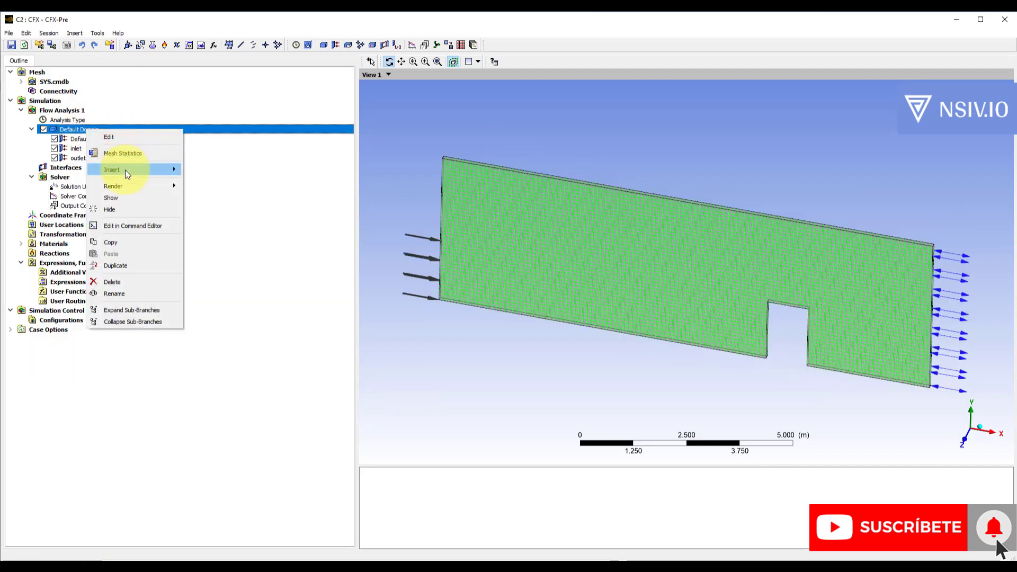
pyautogui.moveTo(129, 170)
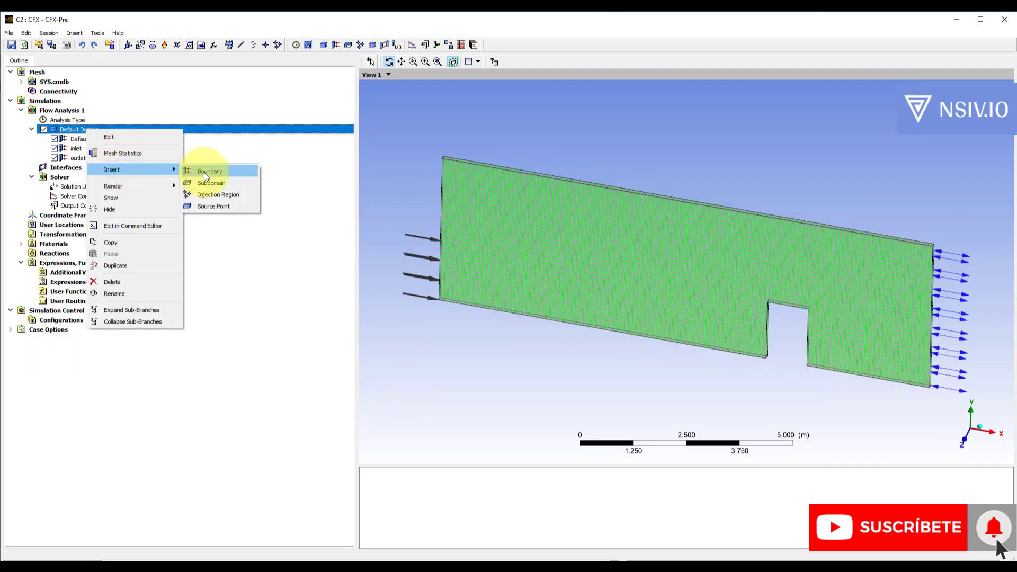
pyautogui.click(207, 172)
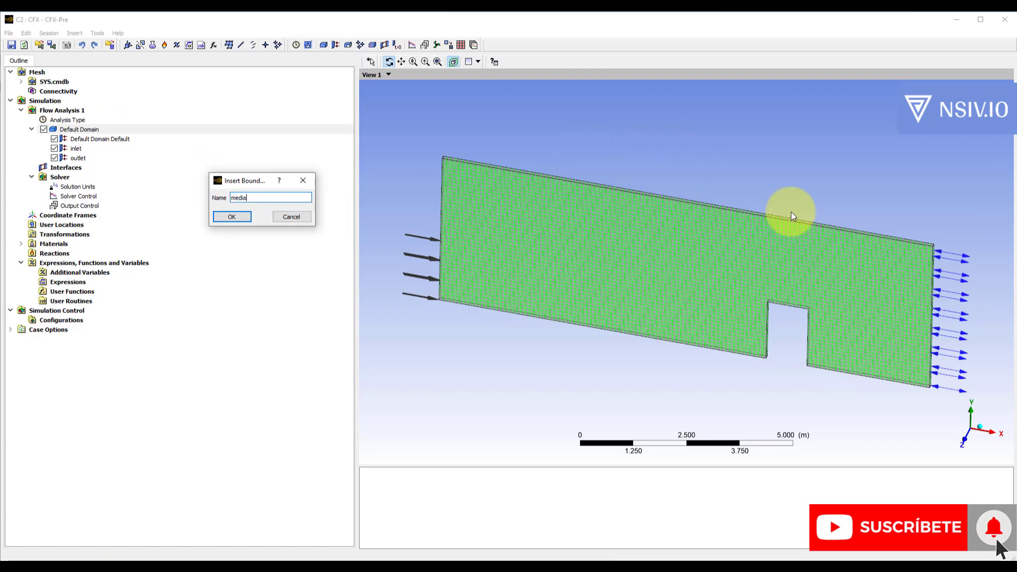
pyautogui.press('Return')
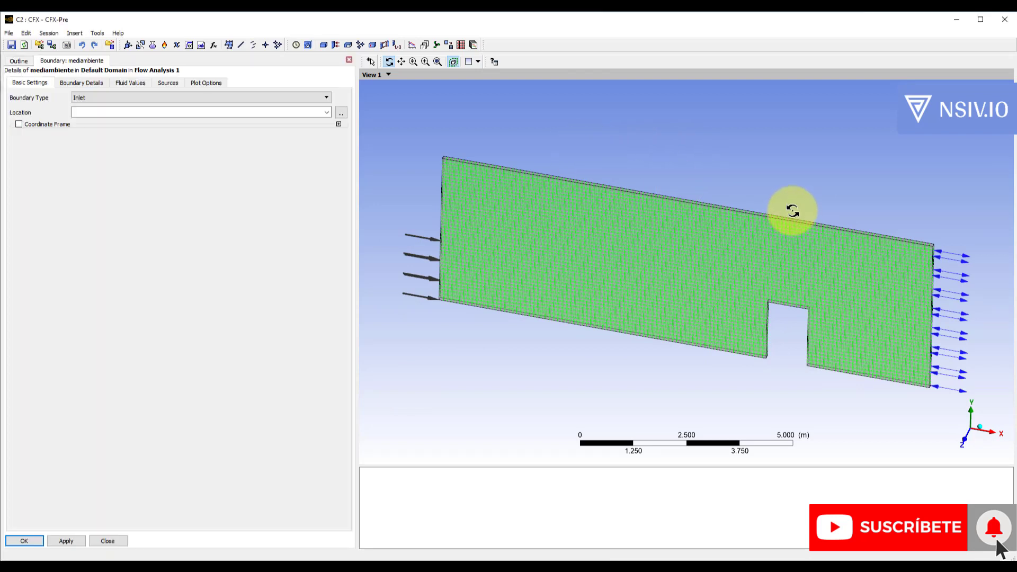
pyautogui.click(179, 98)
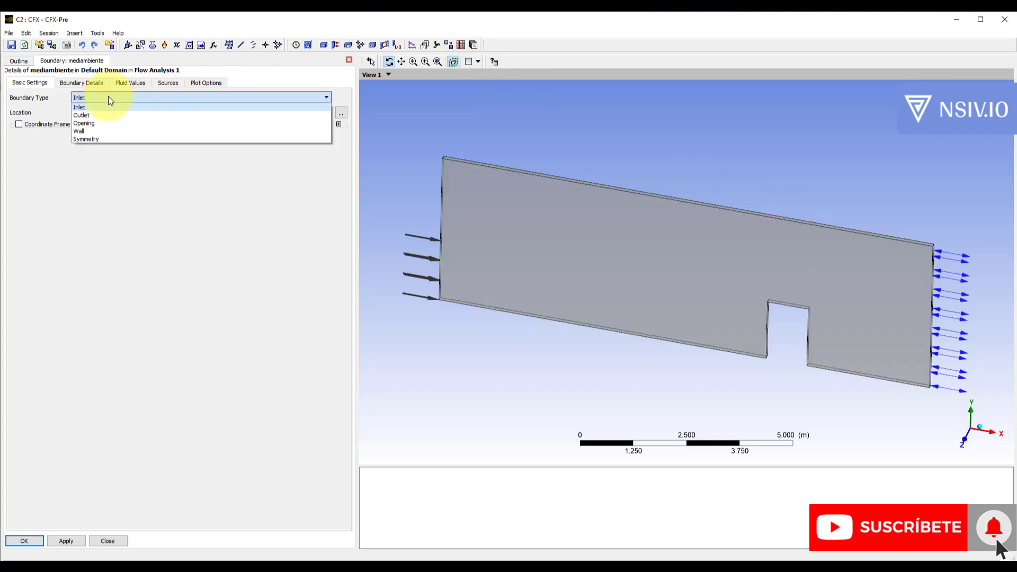
pyautogui.click(85, 123)
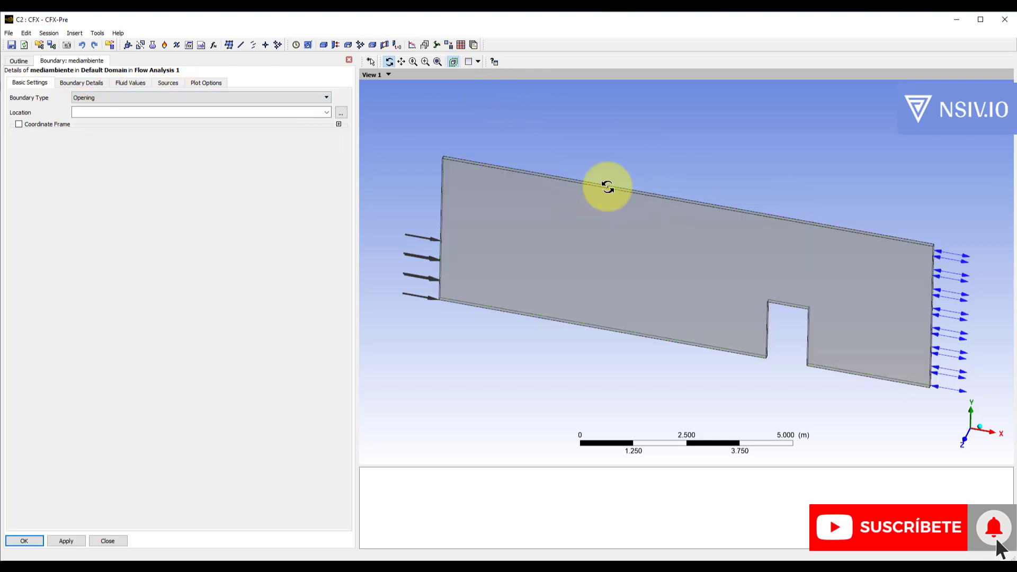
pyautogui.click(325, 115)
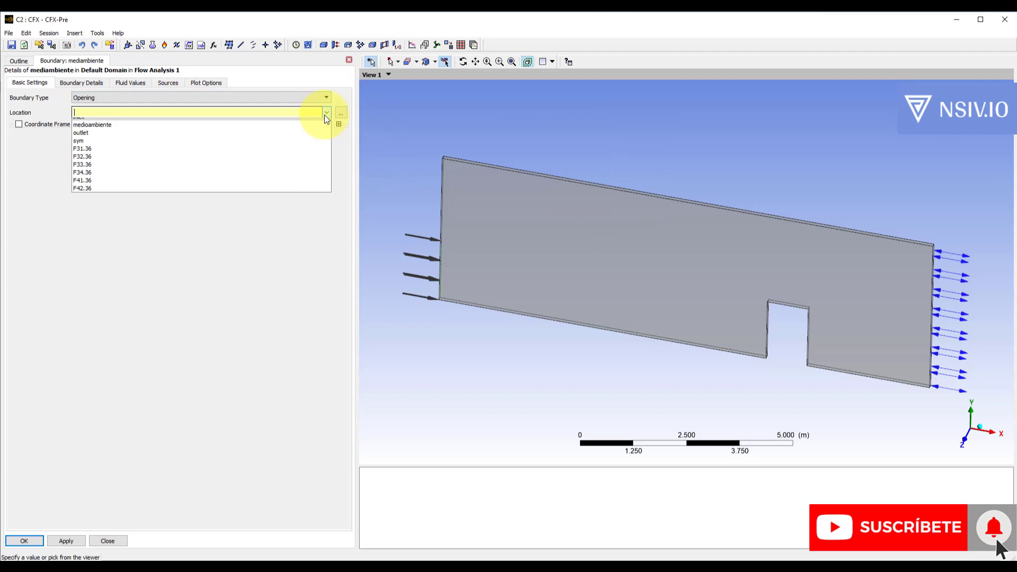
pyautogui.click(100, 125)
# Set the relative pressure of the mediambiente opening to 0 Pa
pyautogui.click(70, 86)
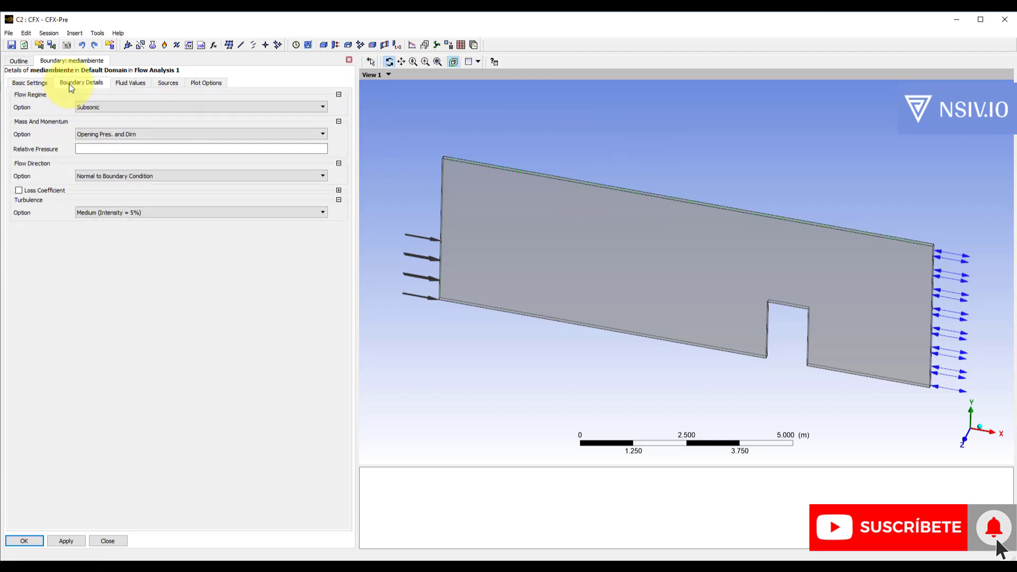
pyautogui.click(87, 149)
pyautogui.write('0')
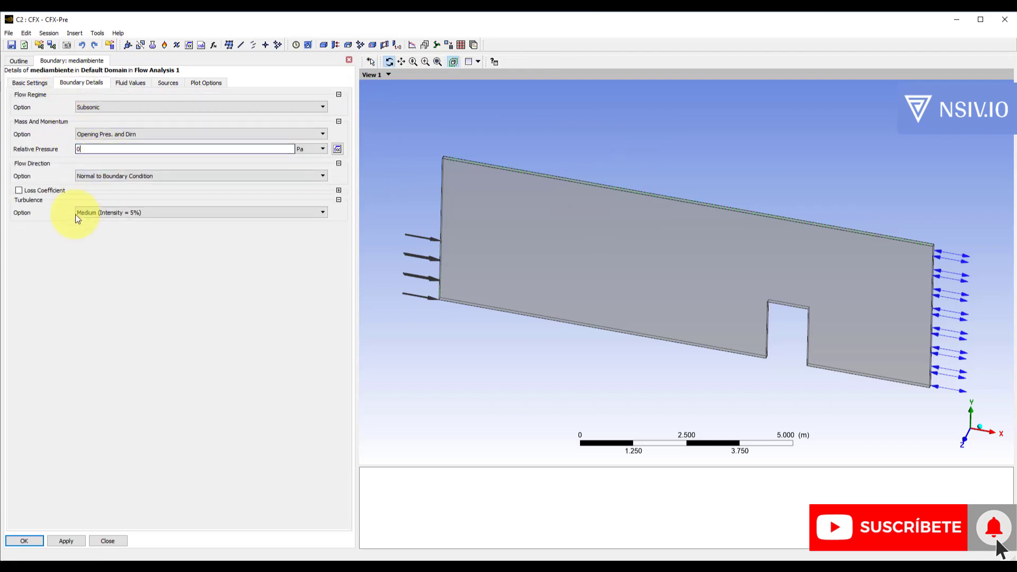
pyautogui.click(104, 265)
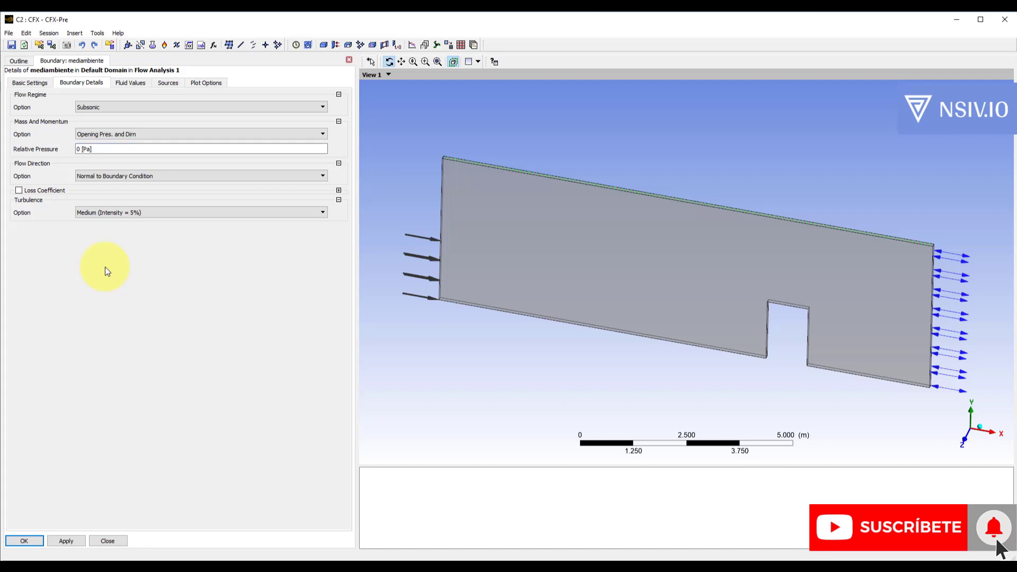
# Set the mediambiente opening's volume fractions to 0 for Agua and 1 for Aire, and apply the boundary
pyautogui.click(126, 82)
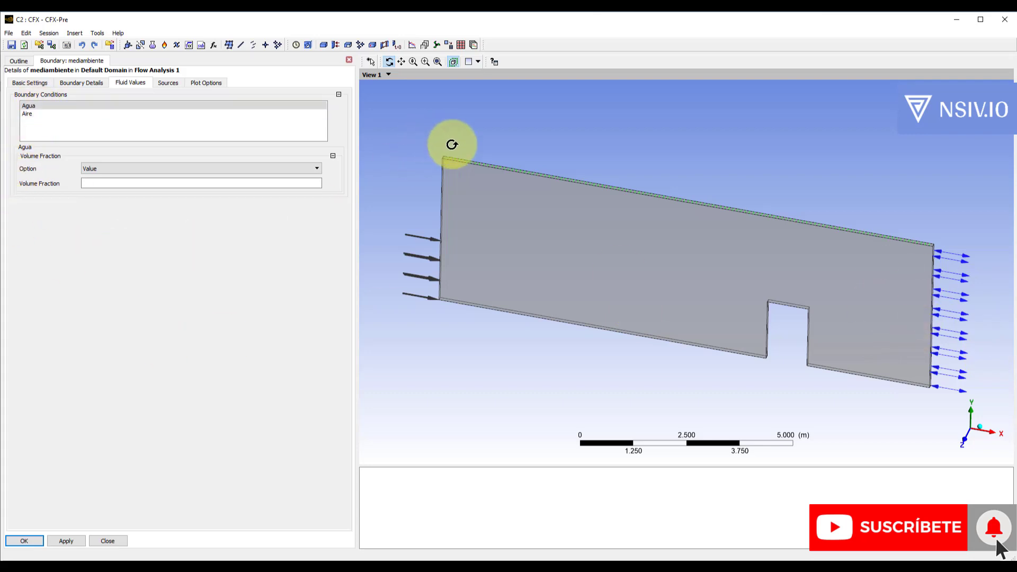
pyautogui.click(97, 183)
pyautogui.write('0')
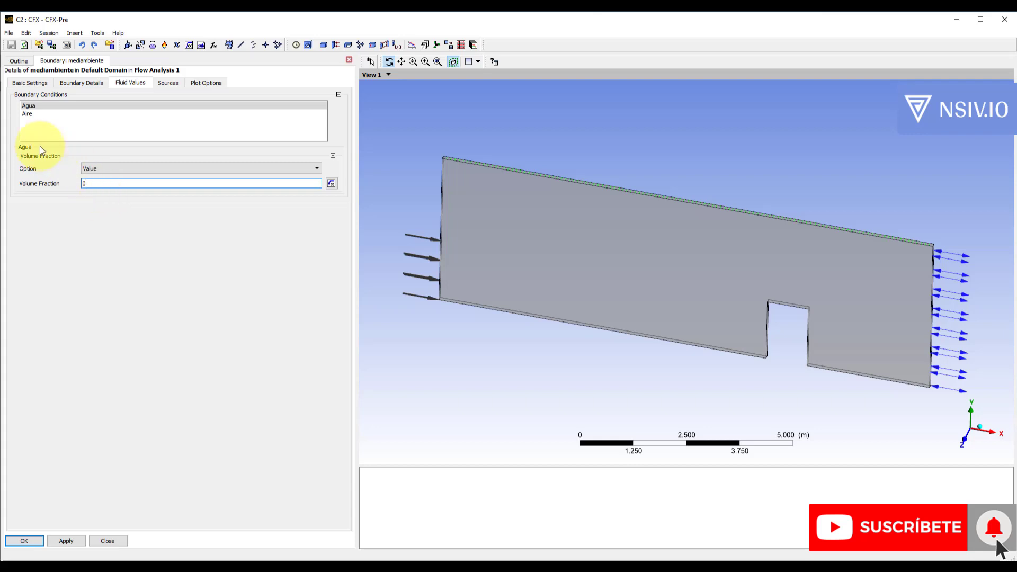
pyautogui.click(27, 114)
pyautogui.click(117, 184)
pyautogui.write('1')
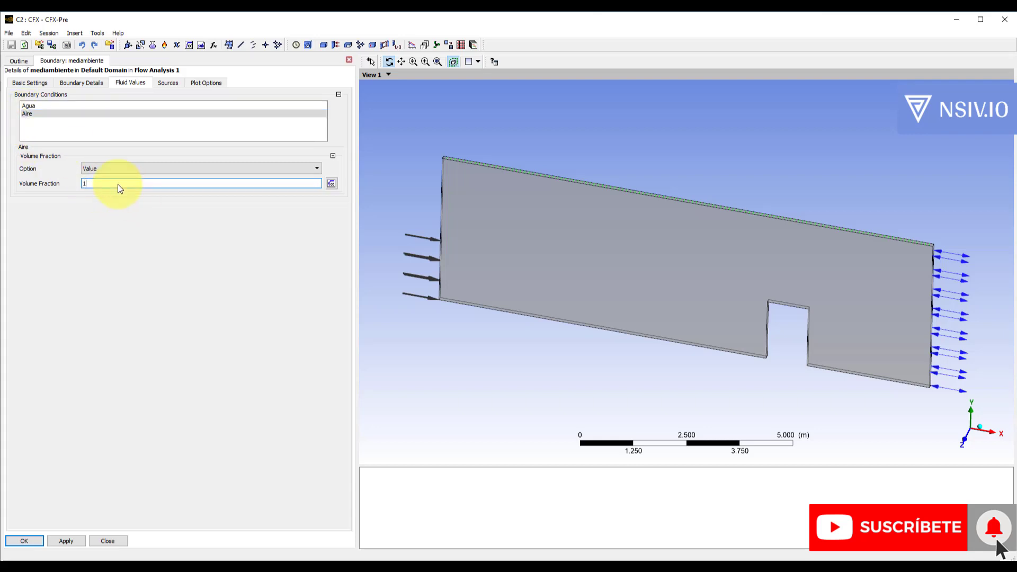
pyautogui.click(101, 272)
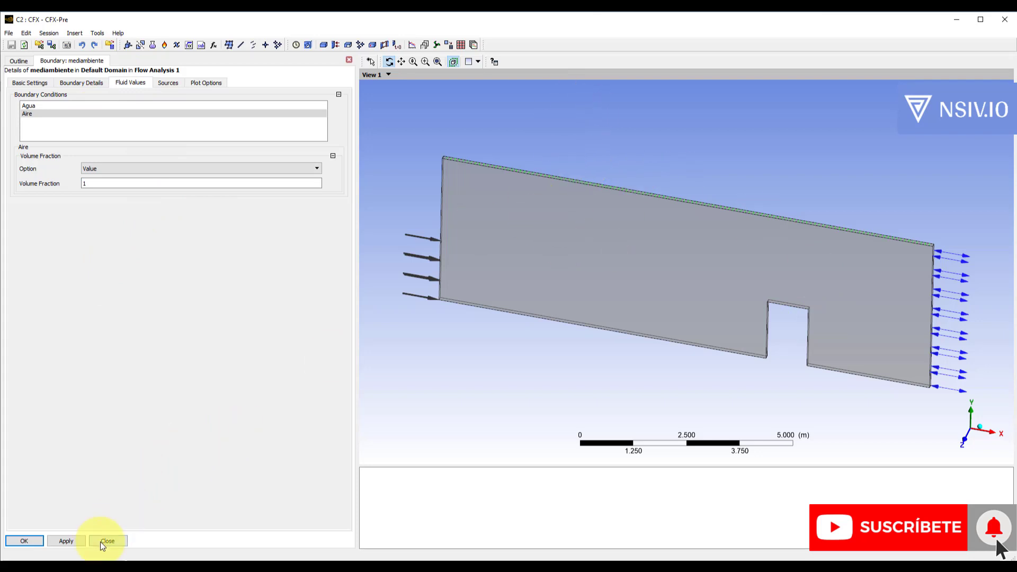
pyautogui.click(61, 542)
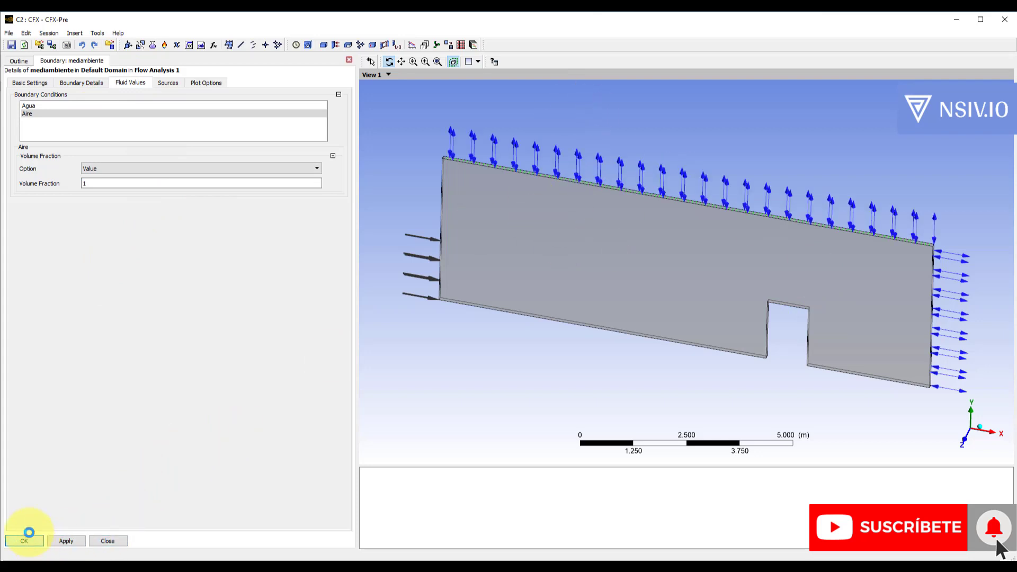
pyautogui.click(29, 536)
# Insert a boundary named sym in the default domain and make it a Symmetry boundary at the sym location
pyautogui.click(90, 132)
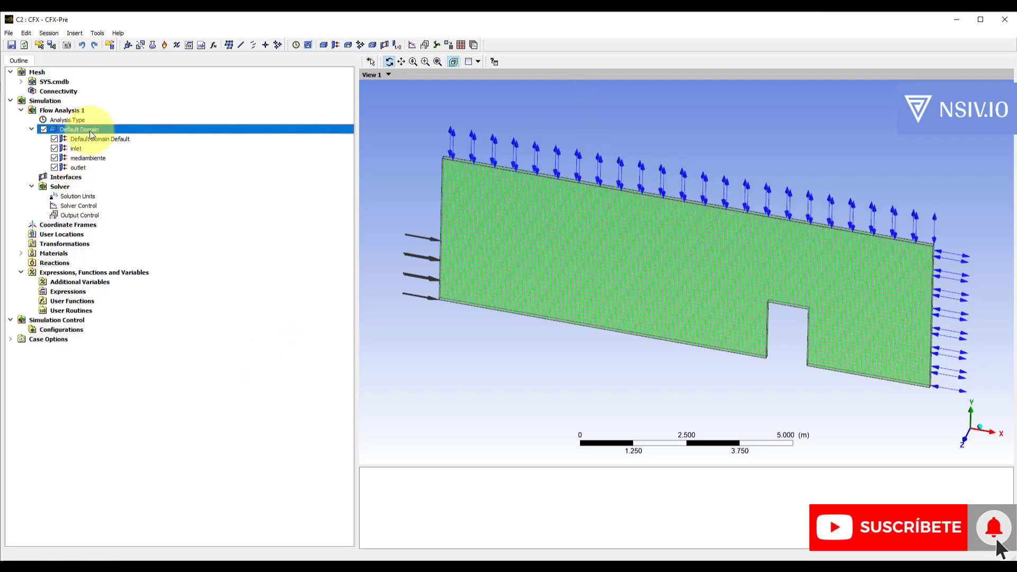
pyautogui.rightClick(91, 135)
pyautogui.moveTo(134, 176)
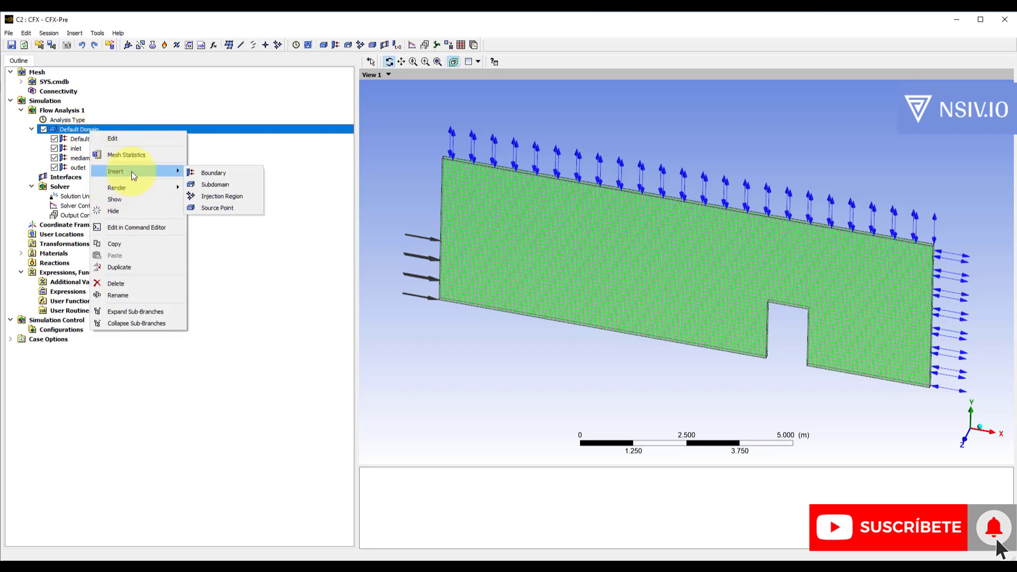
pyautogui.click(199, 172)
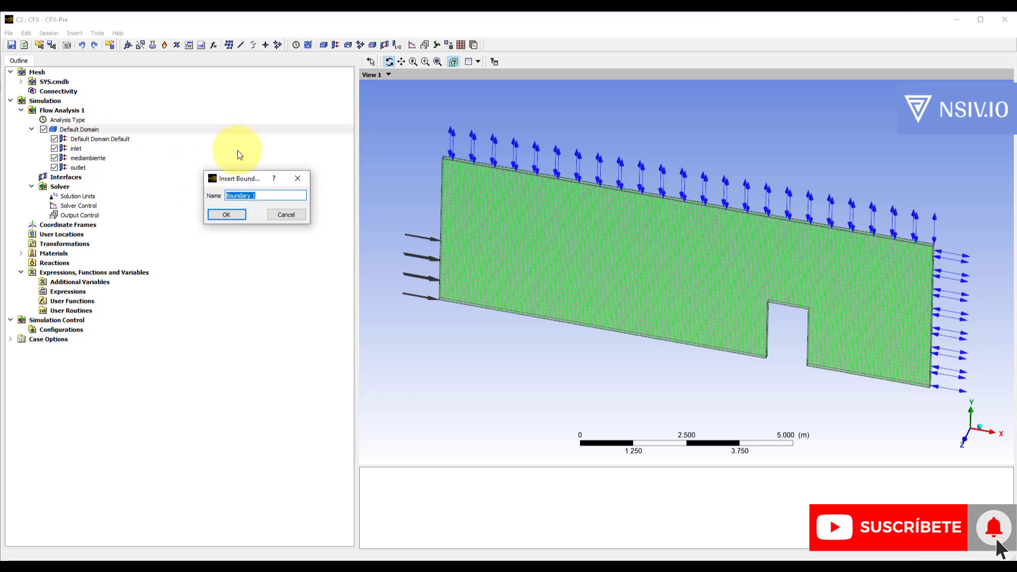
pyautogui.write('sym')
pyautogui.press('Return')
pyautogui.click(131, 98)
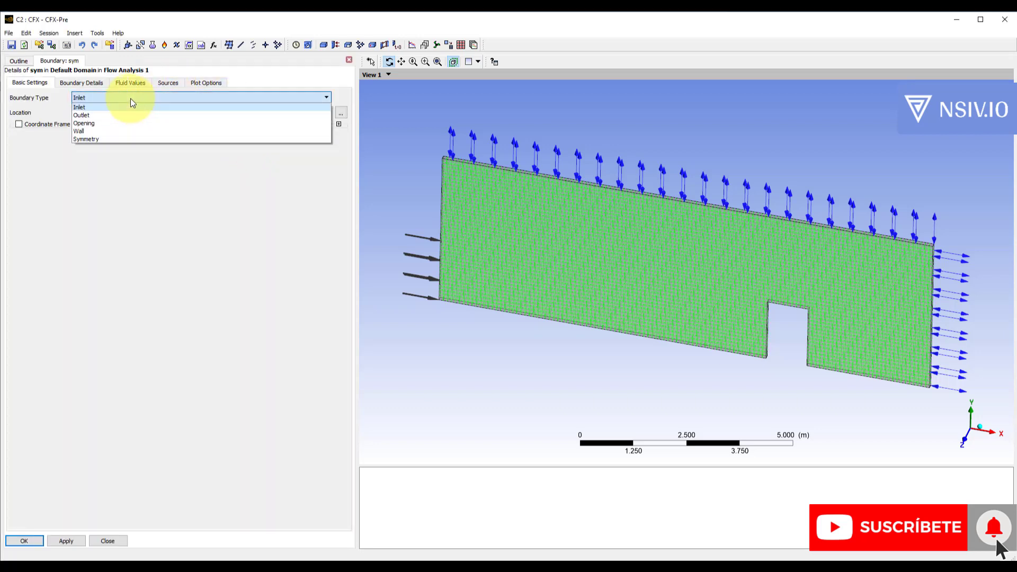
pyautogui.click(87, 139)
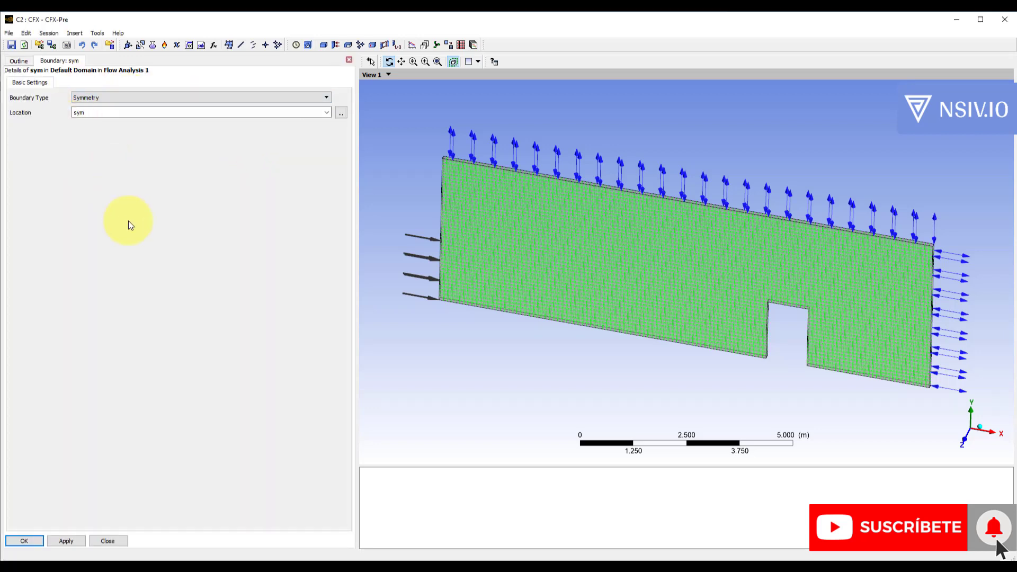
pyautogui.click(61, 546)
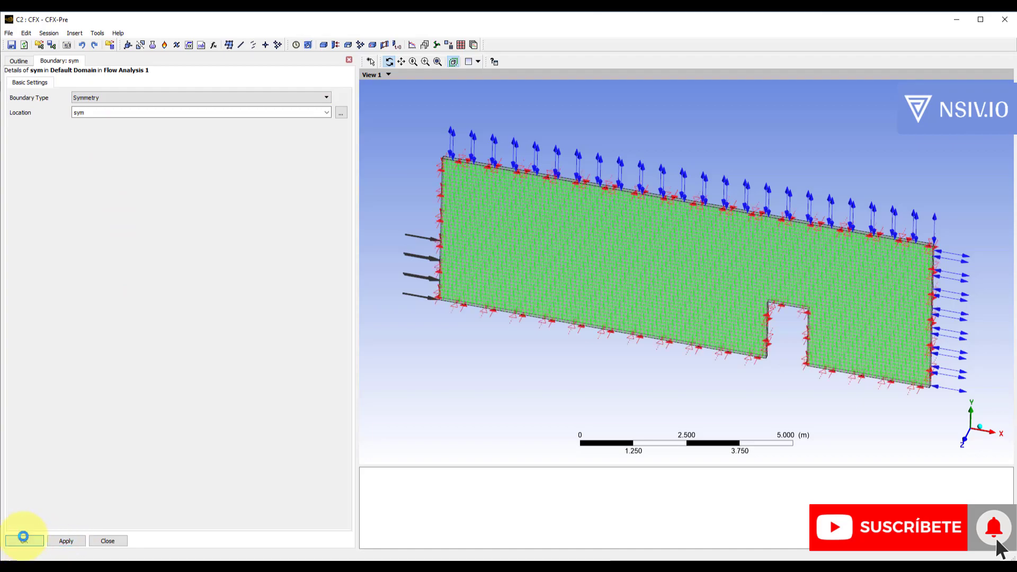
pyautogui.click(24, 540)
# Rename the Default Domain Default boundary as wall
pyautogui.moveTo(563, 275); pyautogui.dragTo(574, 213)
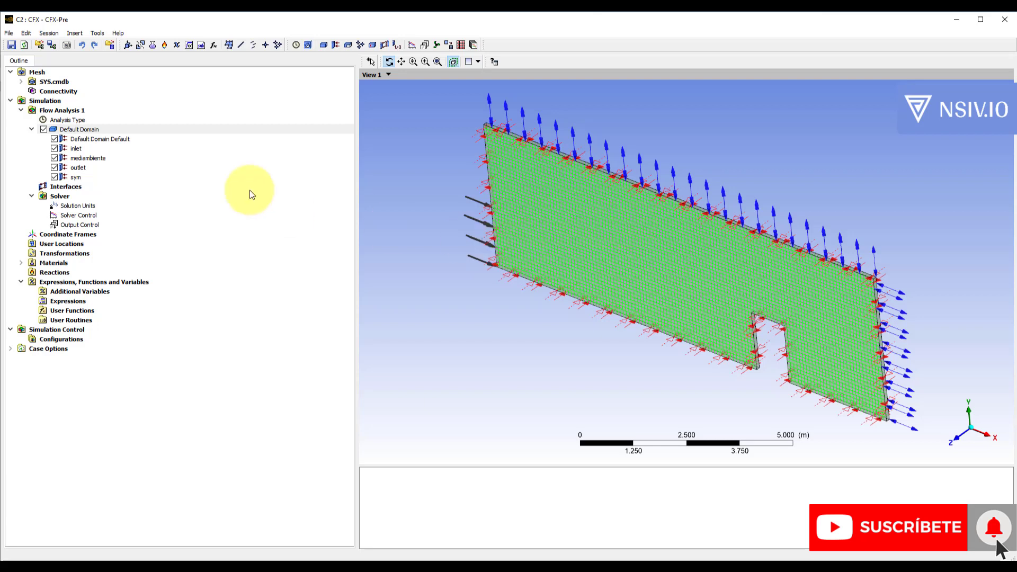
pyautogui.click(100, 141)
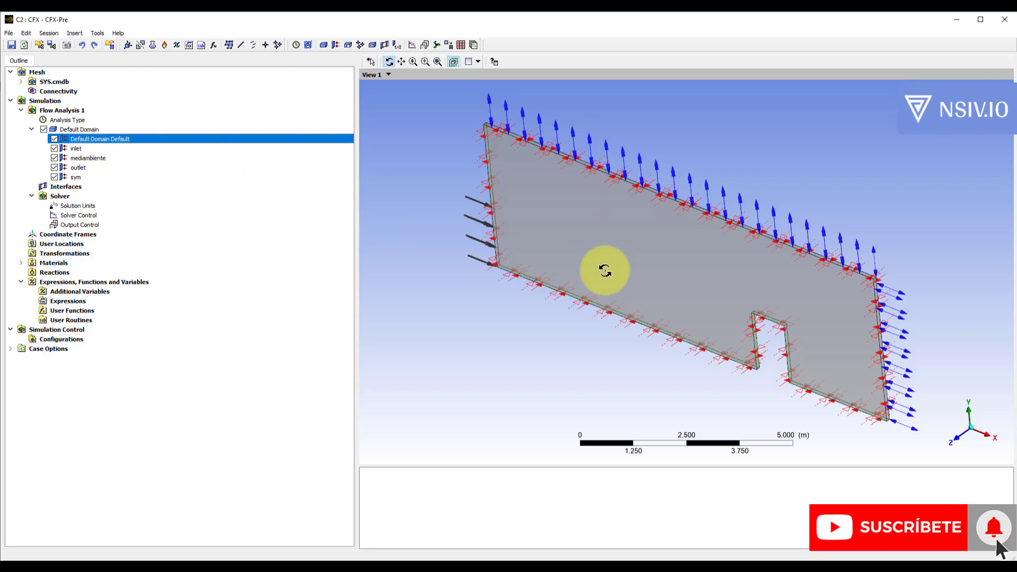
pyautogui.moveTo(734, 354); pyautogui.dragTo(779, 348)
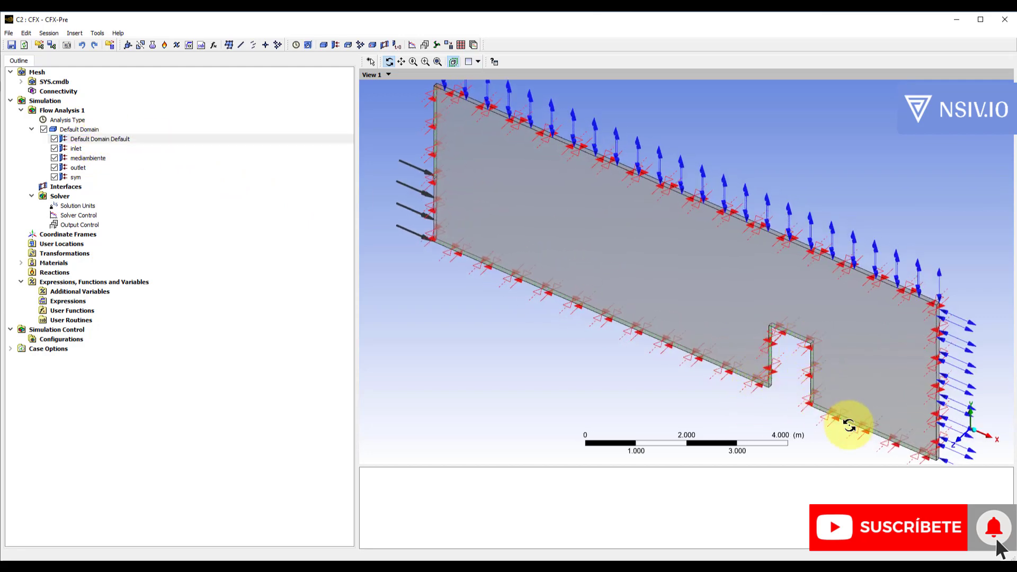
pyautogui.rightClick(103, 142)
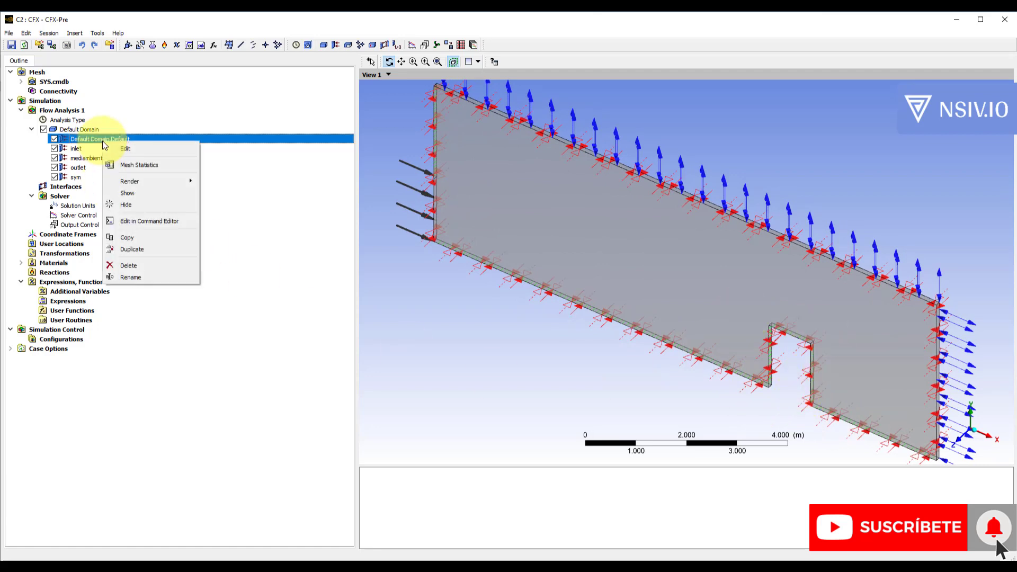
pyautogui.click(125, 277)
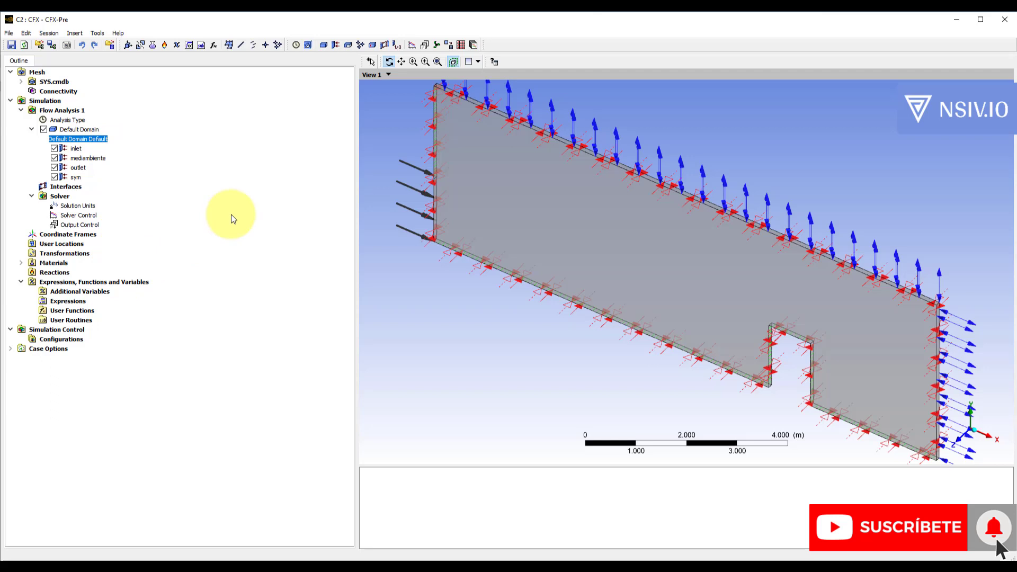
pyautogui.write('wall')
pyautogui.press('Return')
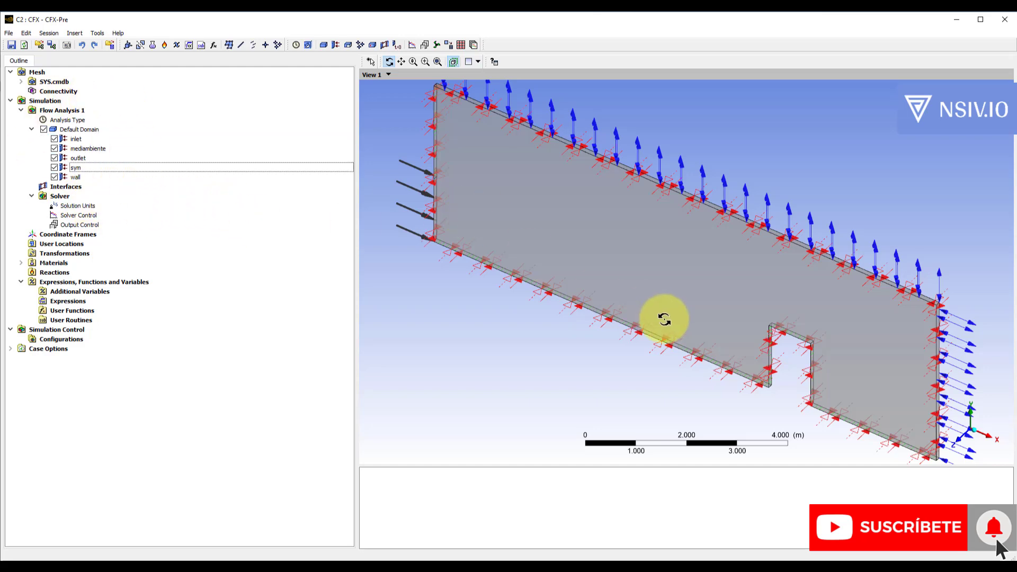
# Configure the solver control with High Resolution turbulence numerics and a maximum of 1000 iterations
pyautogui.scroll(-2, 666, 327)
pyautogui.scroll(-2, 666, 327)
pyautogui.moveTo(695, 292)
pyautogui.mouseDown(button='middle')
pyautogui.moveTo(701, 273)
pyautogui.moveTo(704, 282)
pyautogui.mouseUp(button='middle')
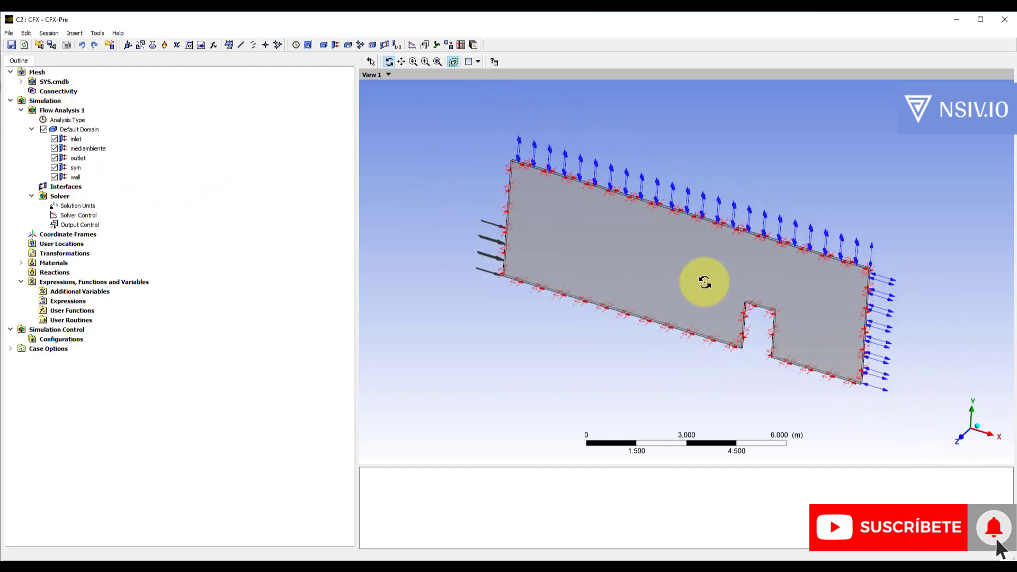
pyautogui.click(78, 216)
pyautogui.doubleClick(78, 215)
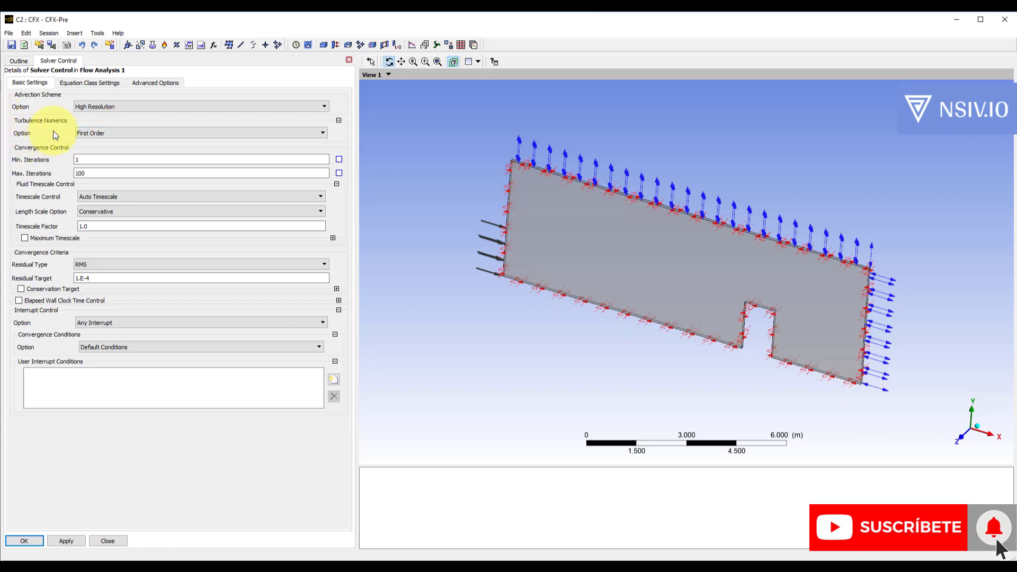
pyautogui.click(100, 132)
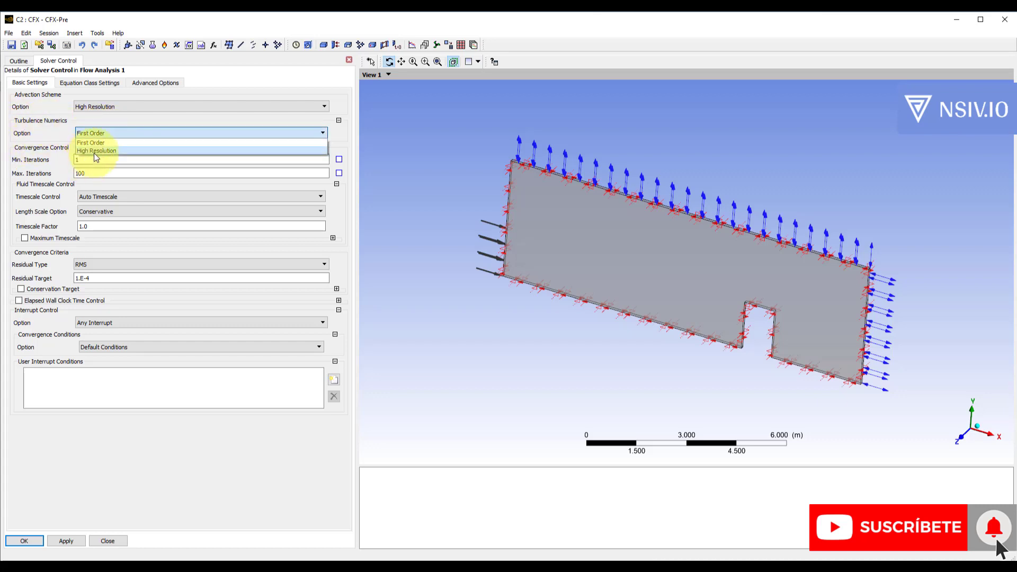
pyautogui.click(96, 152)
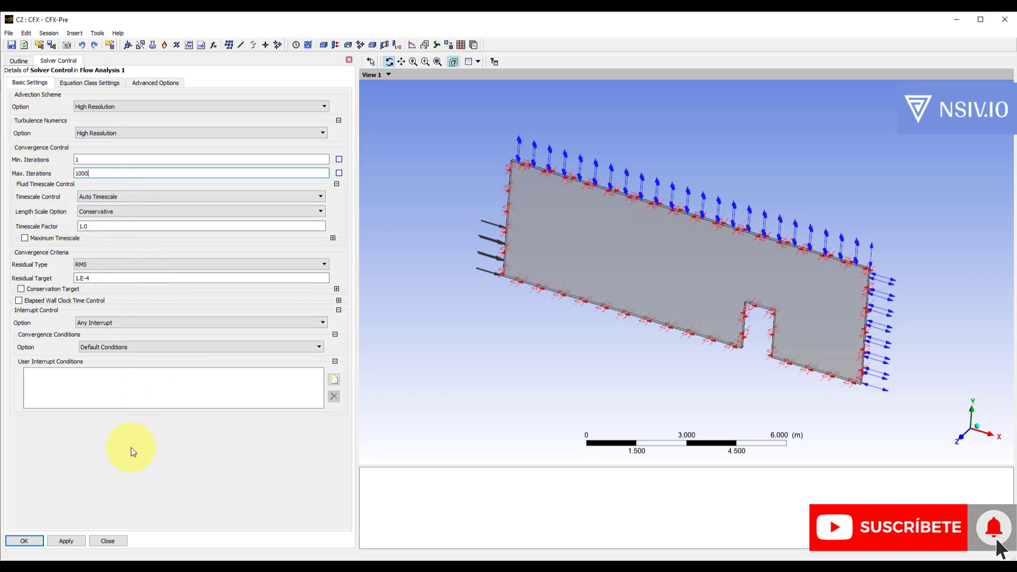
pyautogui.click(67, 542)
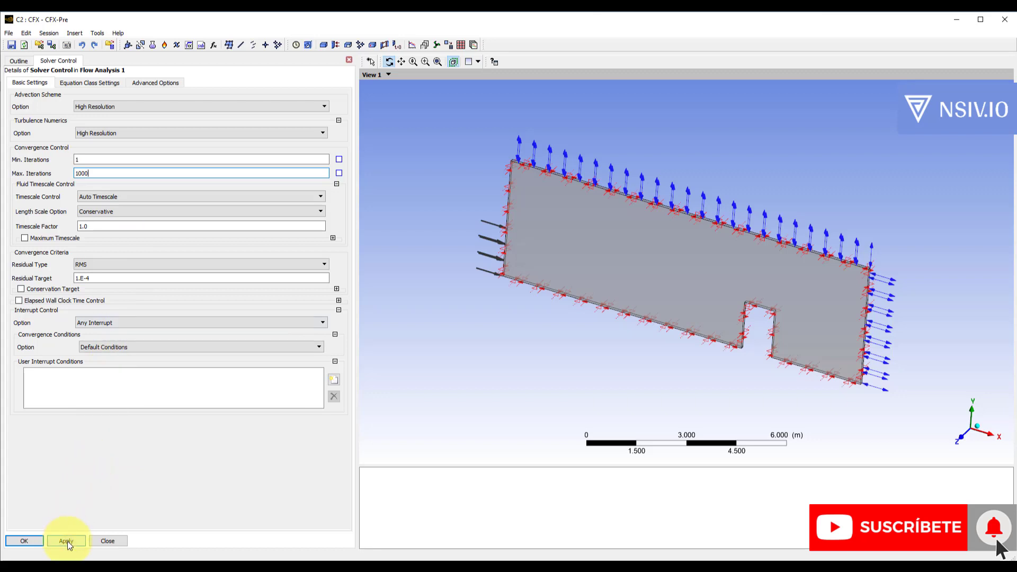
pyautogui.click(23, 541)
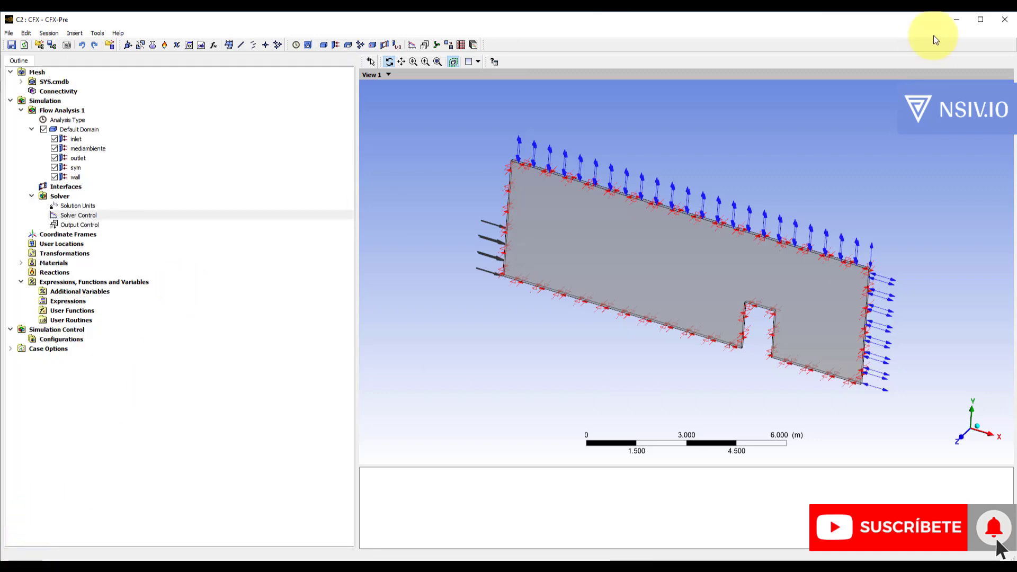
# Close CFX-Pre and open the CFX system's Solution in CFX-Solver Manager from the Workbench project
pyautogui.click(1005, 20)
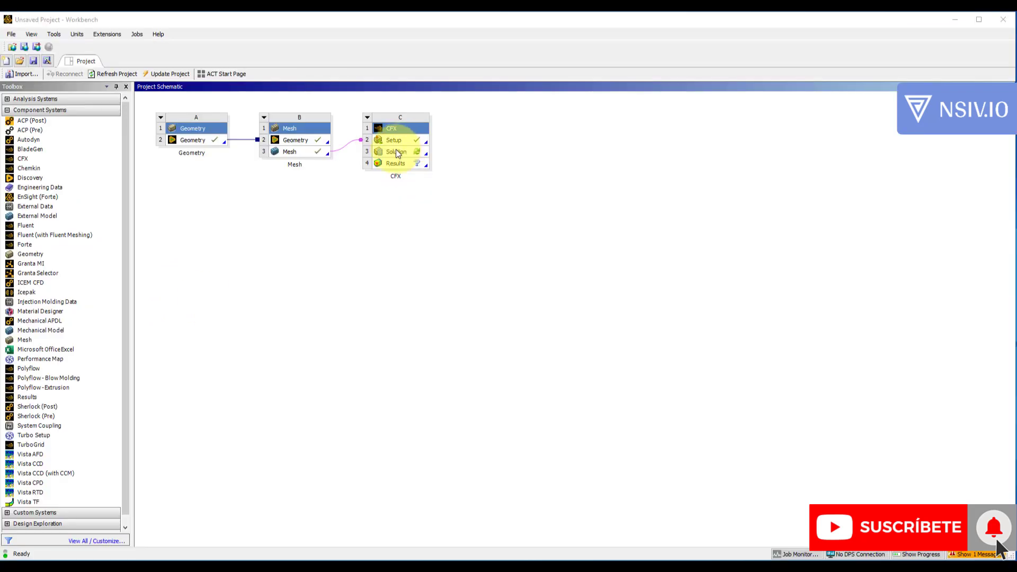
pyautogui.doubleClick(397, 151)
pyautogui.rightClick(396, 151)
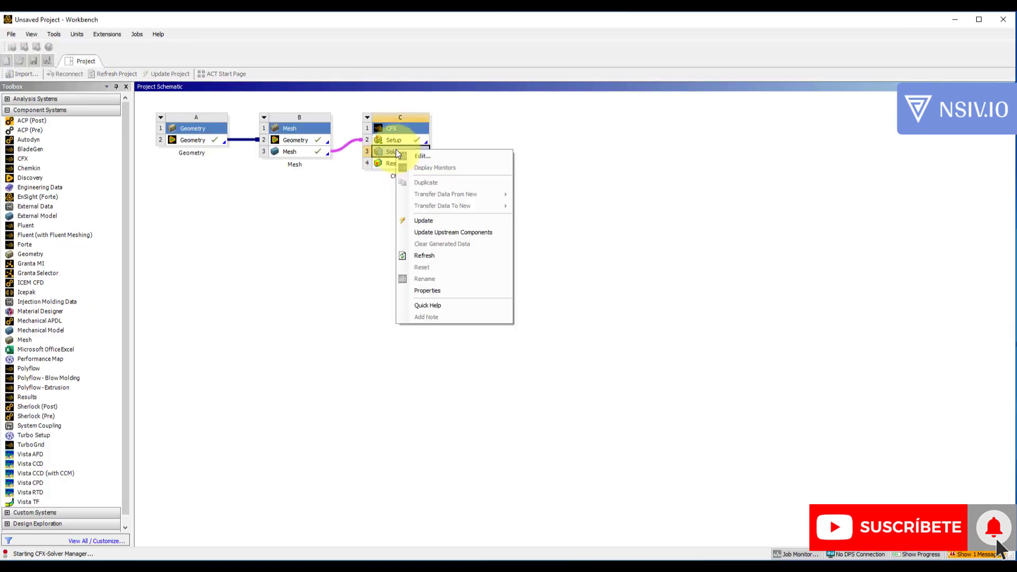
pyautogui.click(386, 170)
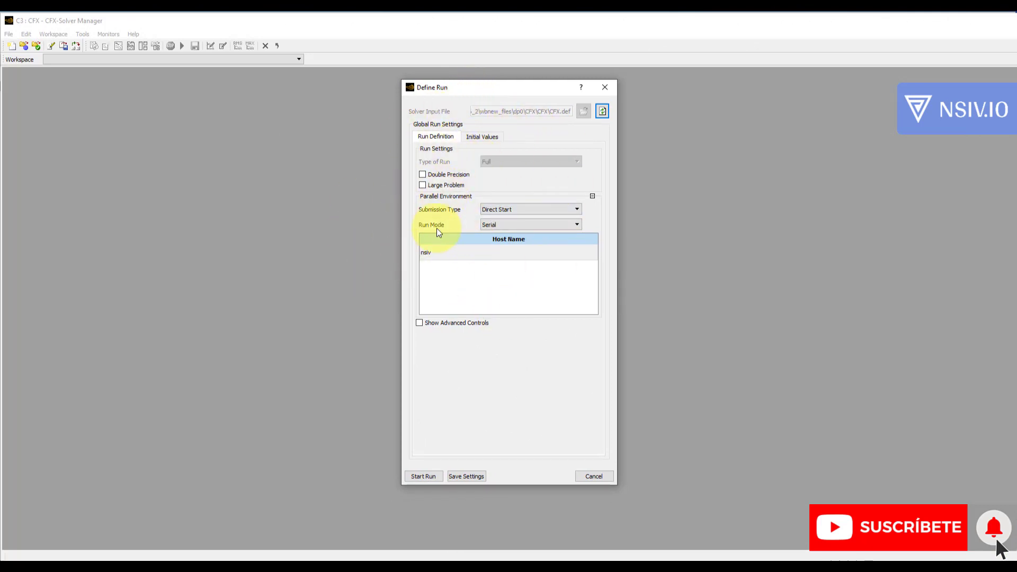
pyautogui.click(506, 225)
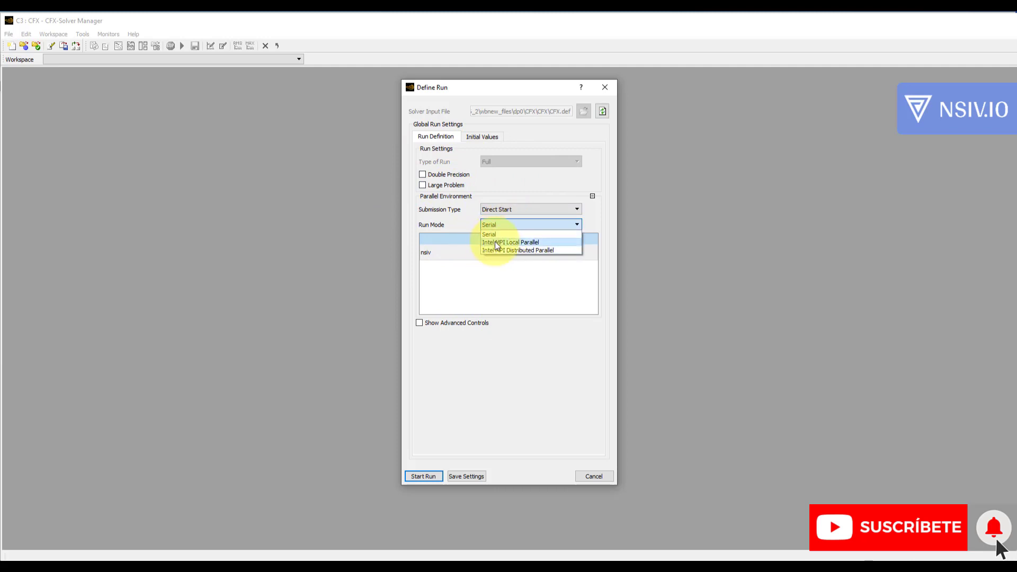
pyautogui.click(489, 242)
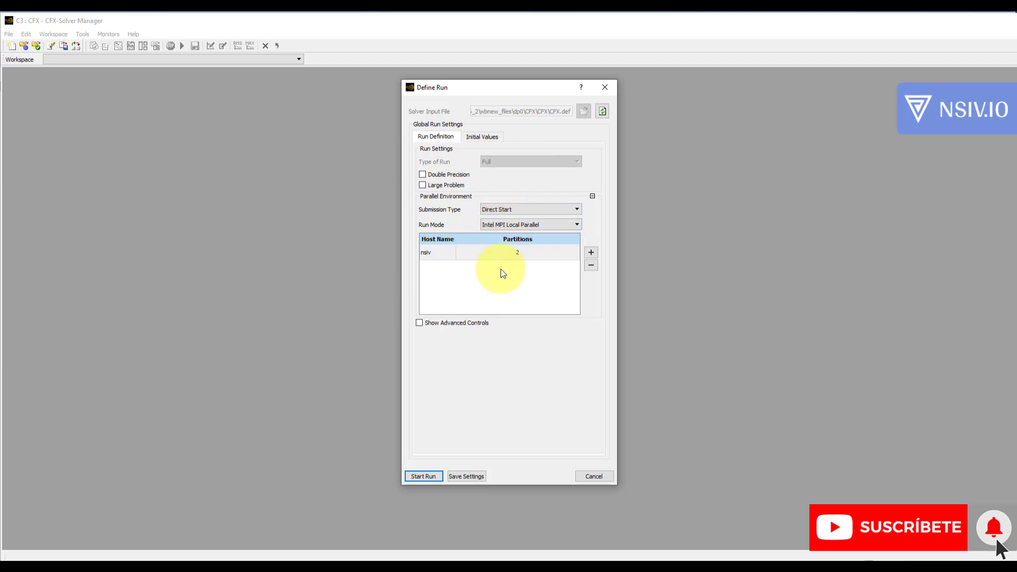
pyautogui.click(517, 226)
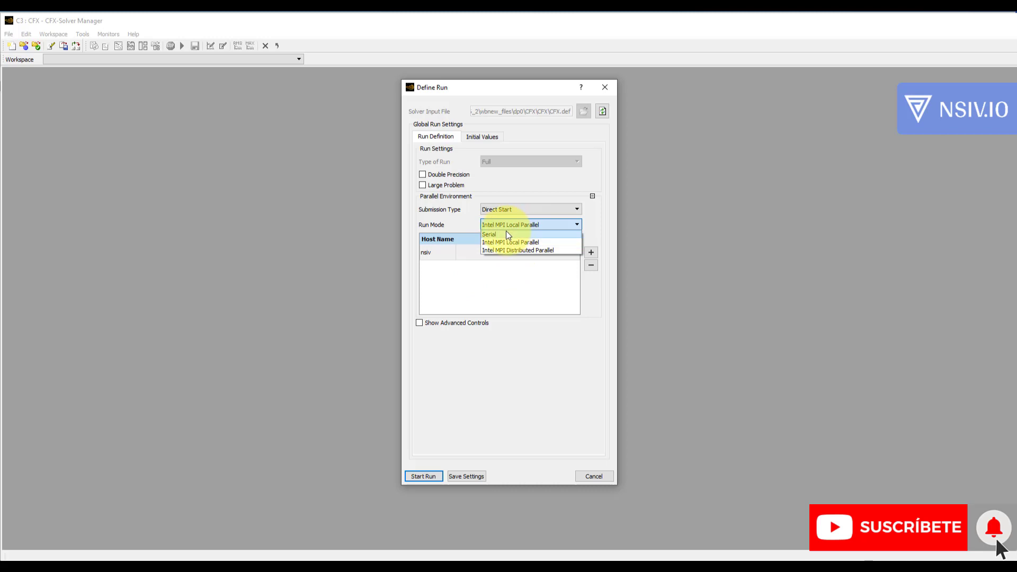
pyautogui.click(507, 233)
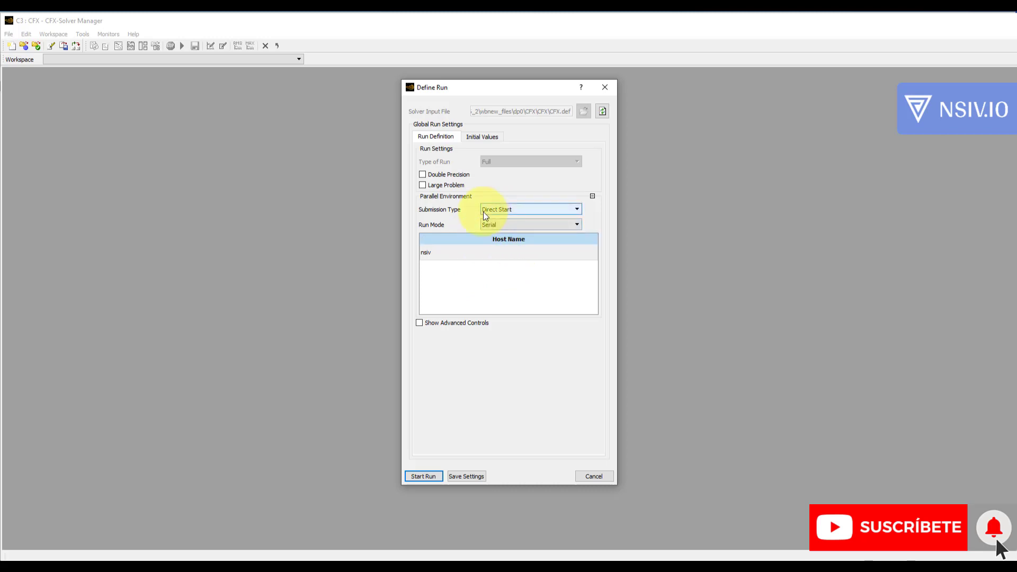
pyautogui.click(483, 212)
pyautogui.click(538, 215)
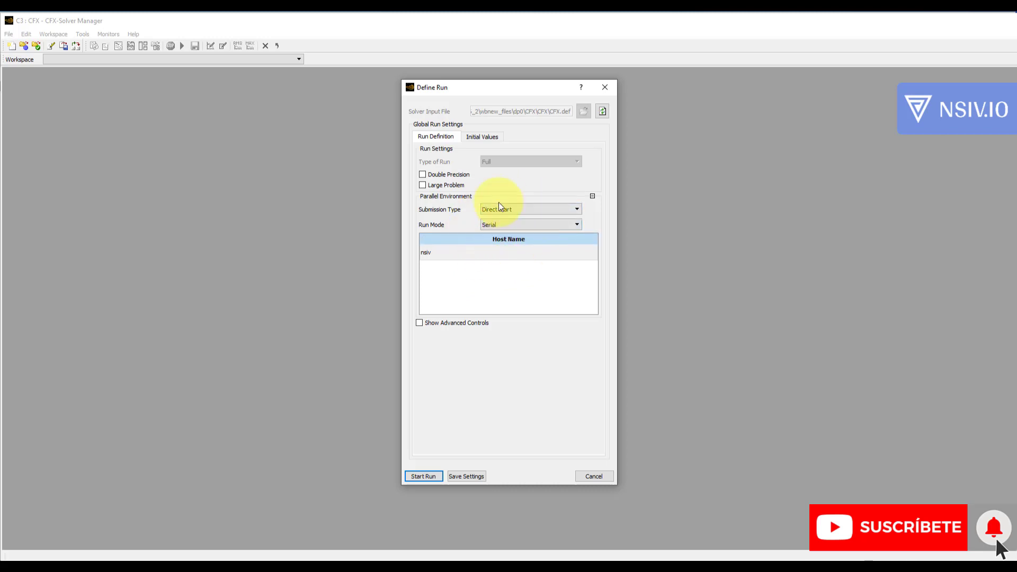
# Start the solver run in Serial mode with direct start, and dismiss the completion notice once it finishes
pyautogui.click(427, 476)
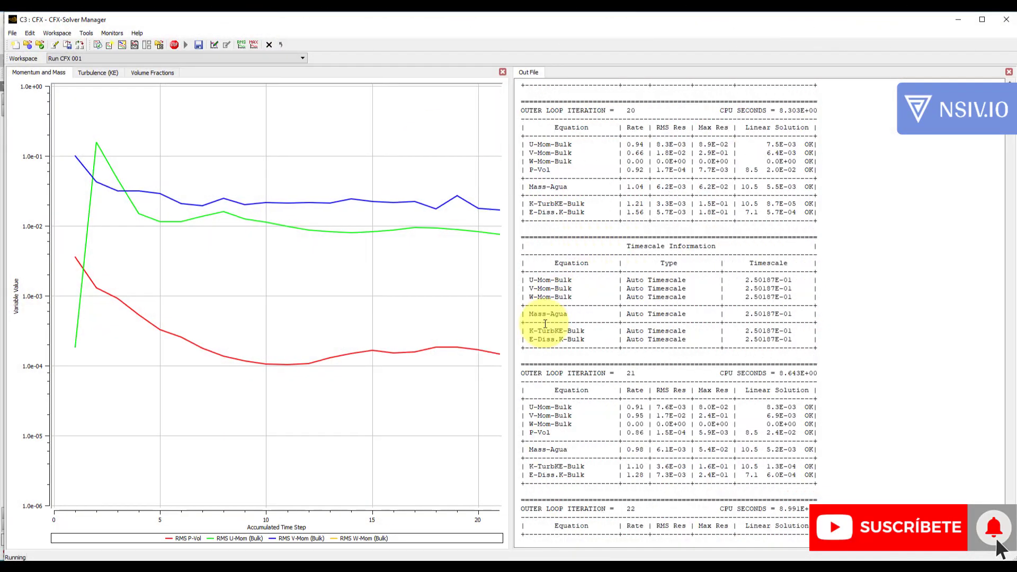
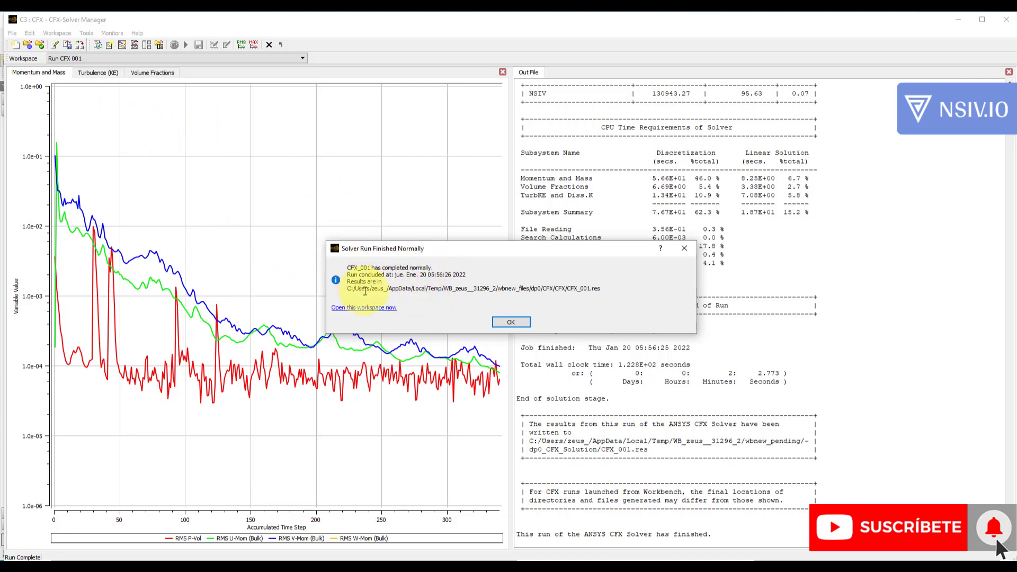
pyautogui.click(508, 323)
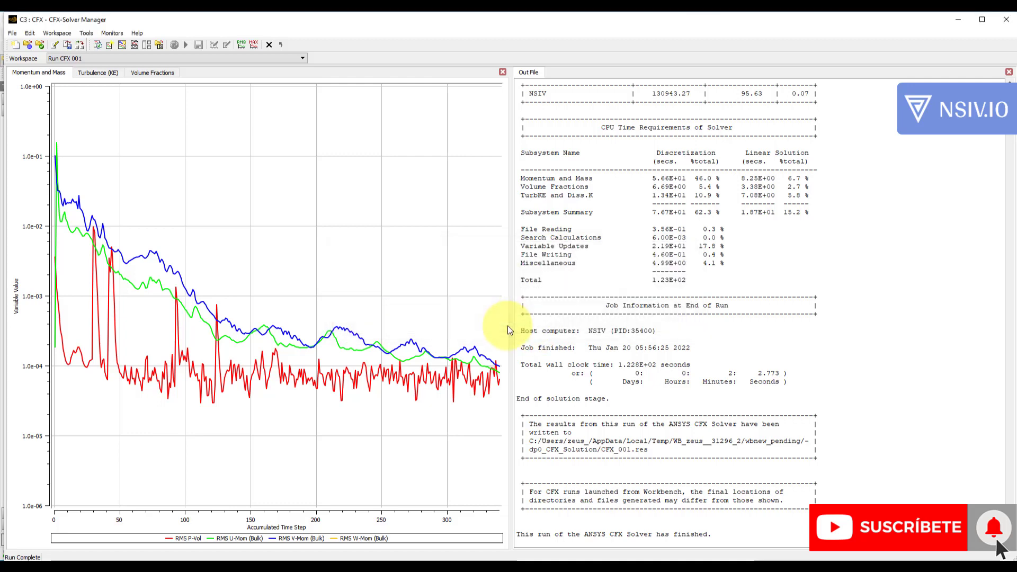
pyautogui.moveTo(717, 374); pyautogui.dragTo(774, 374)
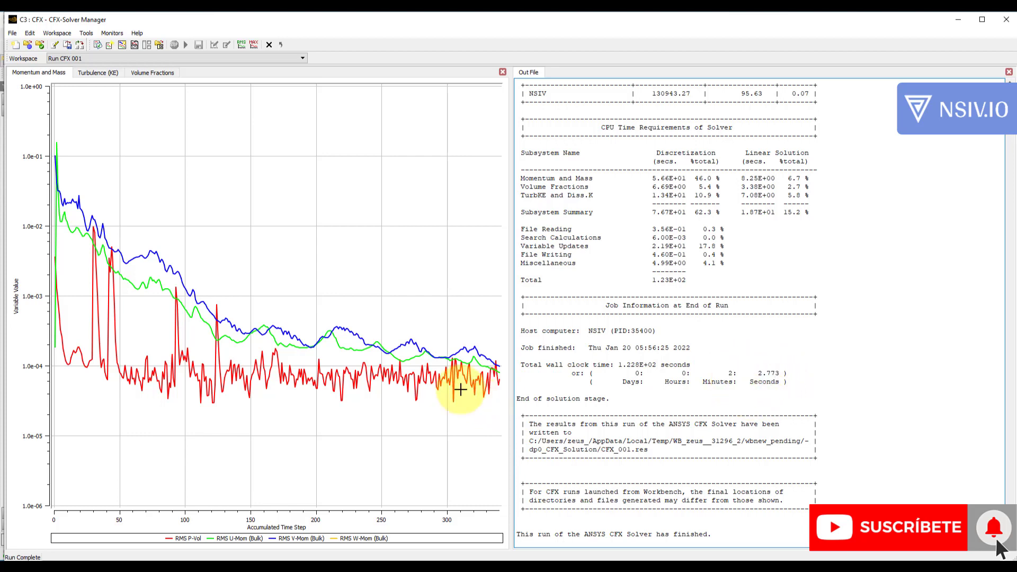
# Close CFX-Solver Manager and open the CFX system's Results in CFD-Post from the Workbench project
pyautogui.moveTo(497, 370)
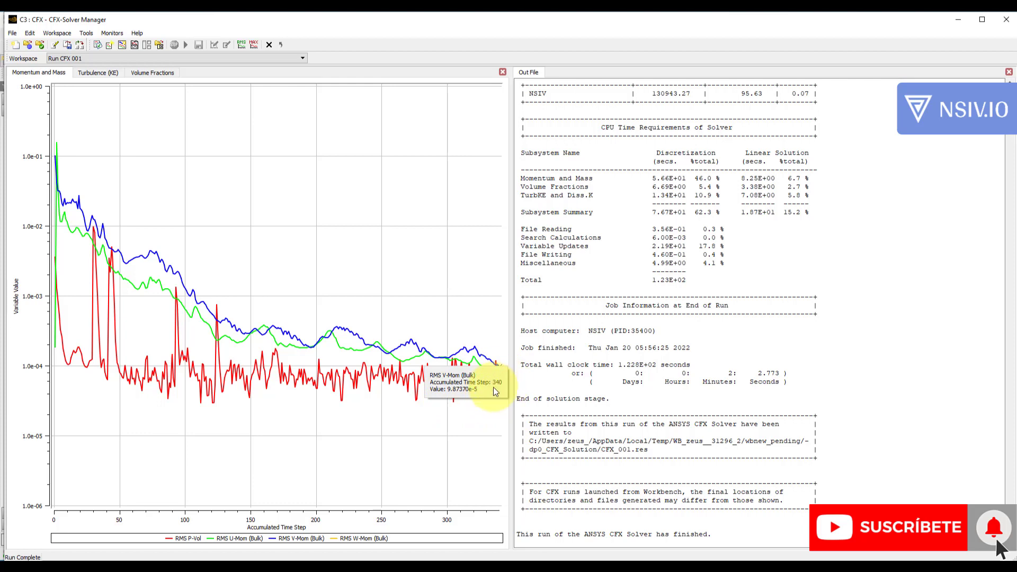
pyautogui.click(1008, 20)
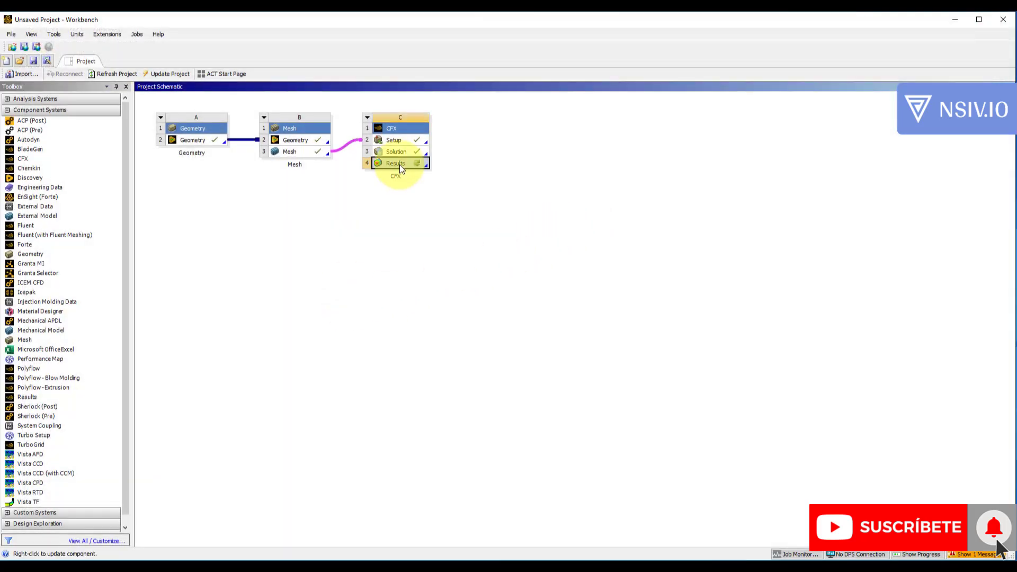
pyautogui.rightClick(400, 168)
pyautogui.click(424, 171)
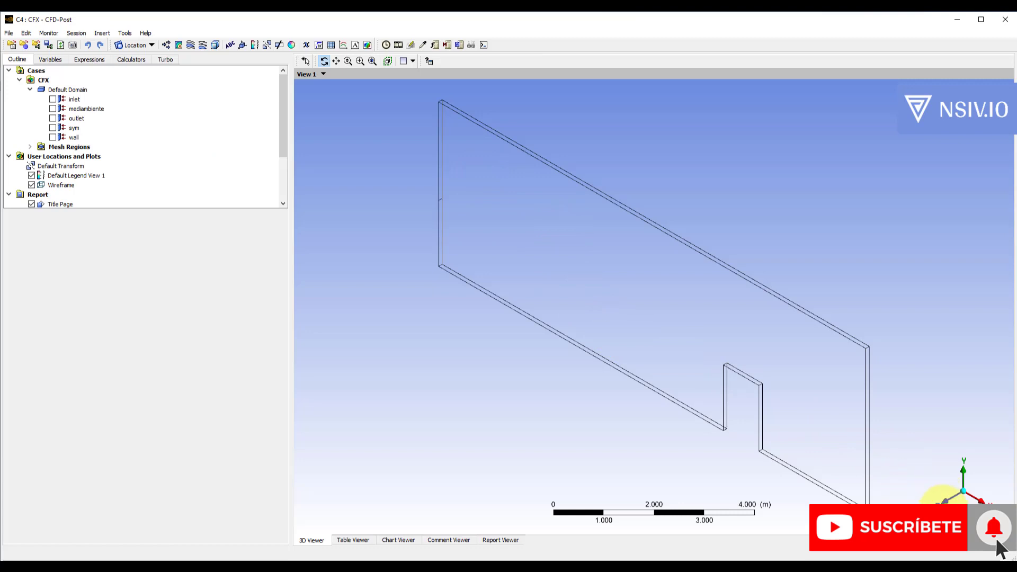
# Display the sym boundary of the Default Domain in a front view of the XY plane
pyautogui.click(948, 500)
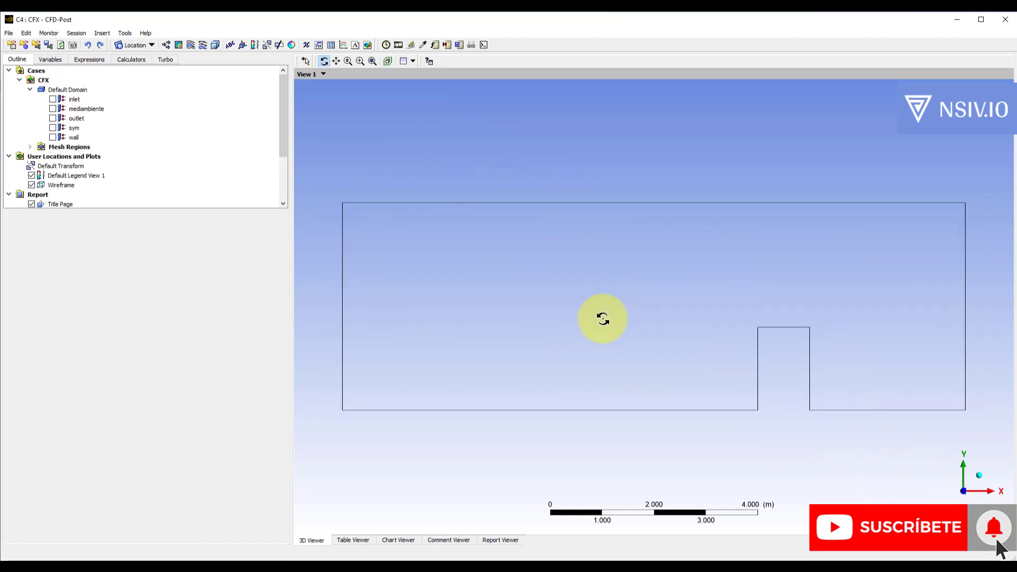
pyautogui.click(74, 127)
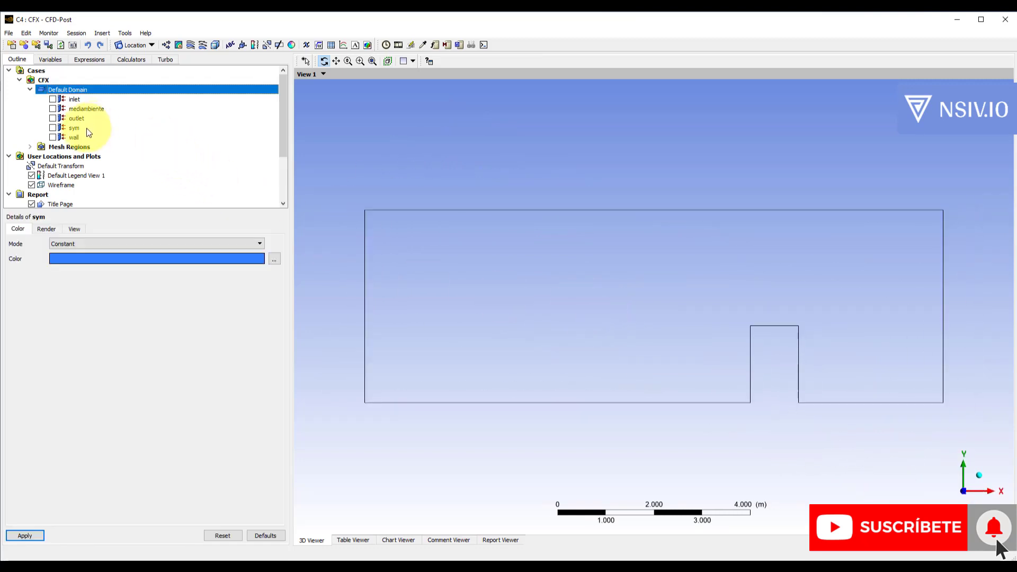
pyautogui.click(53, 129)
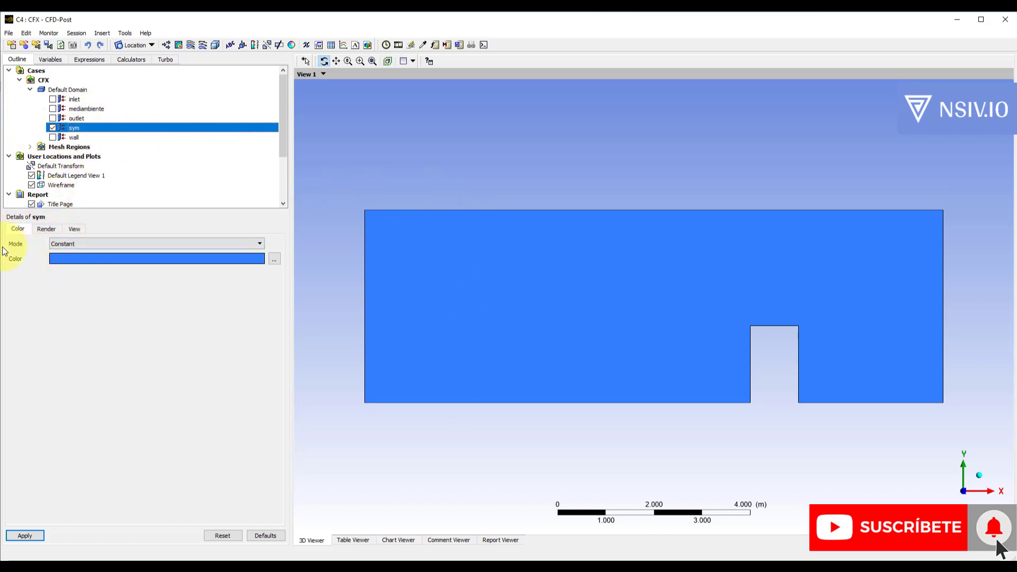
# Color the sym boundary by the variable Agua.Volume Fraction with a Local range and apply it
pyautogui.click(88, 244)
pyautogui.click(79, 261)
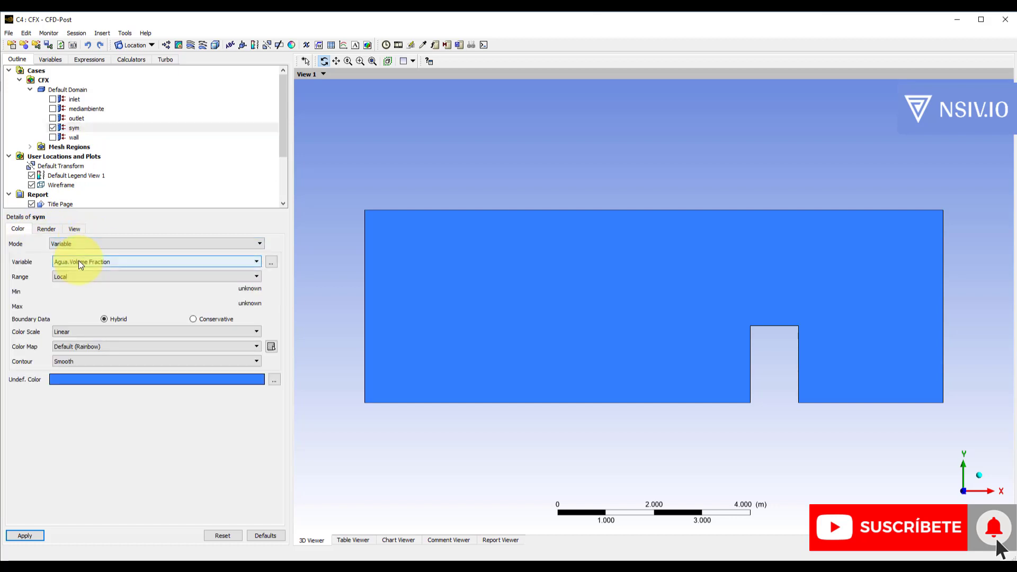
pyautogui.click(78, 262)
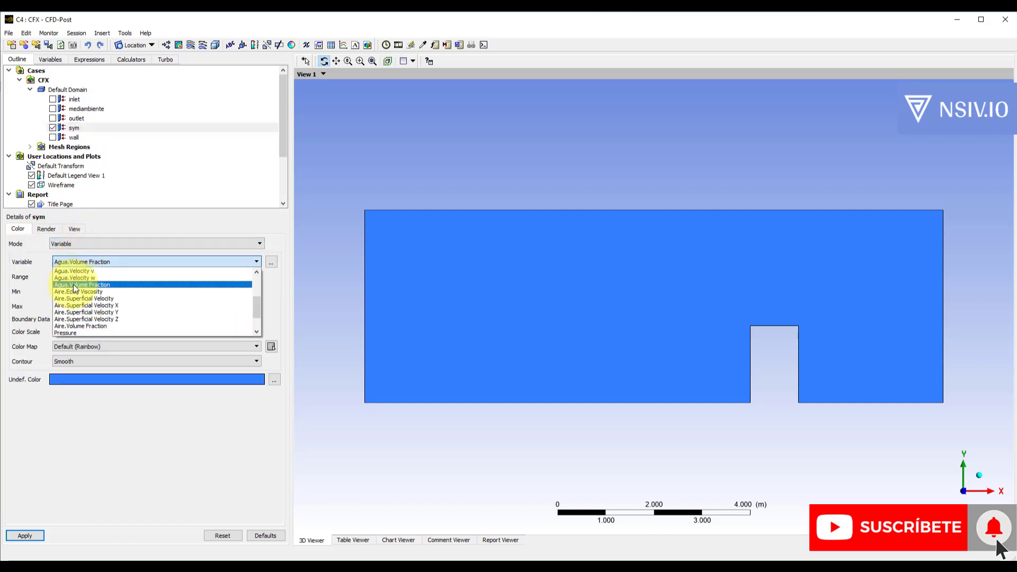
pyautogui.click(75, 285)
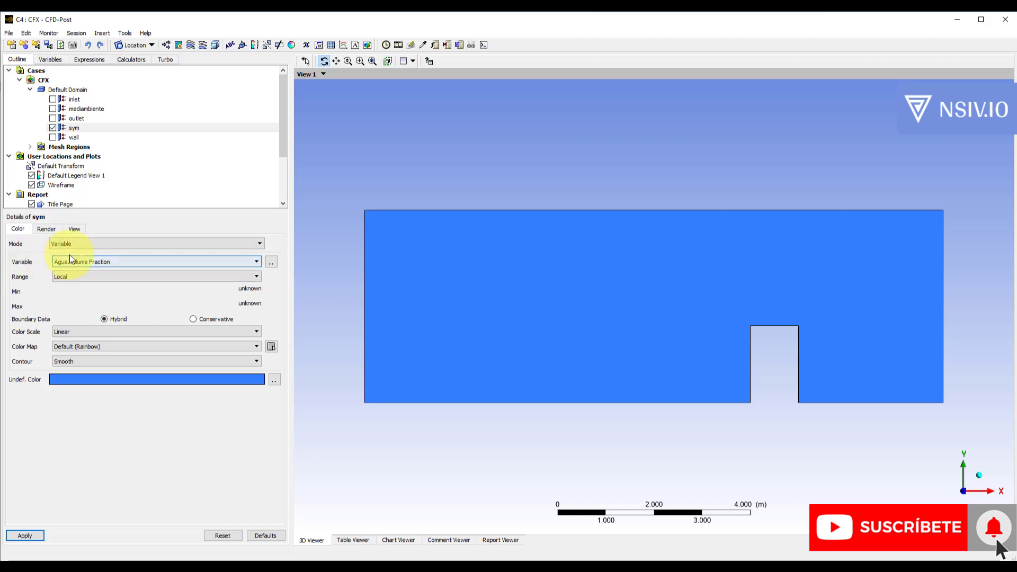
pyautogui.click(84, 278)
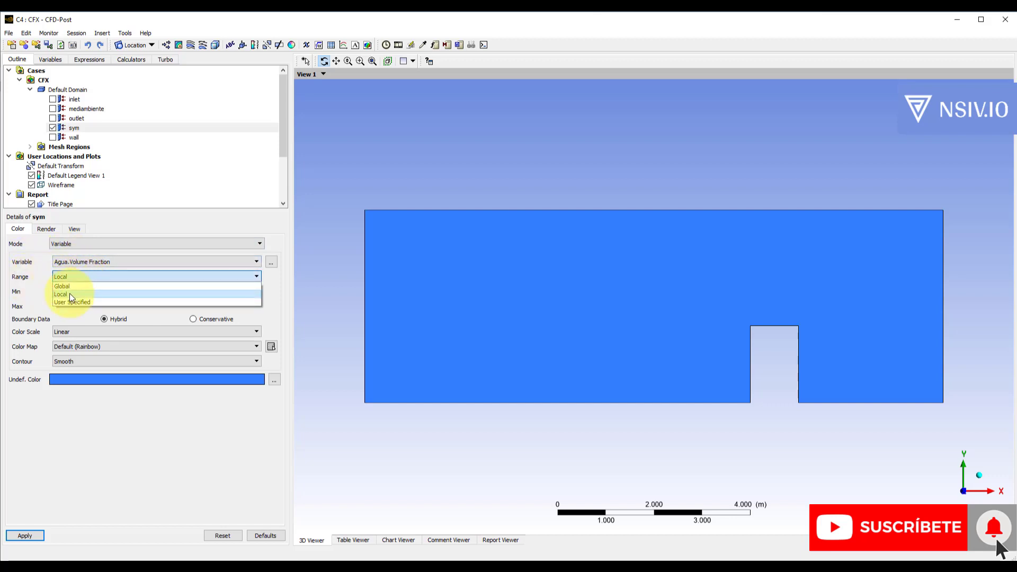
pyautogui.click(69, 294)
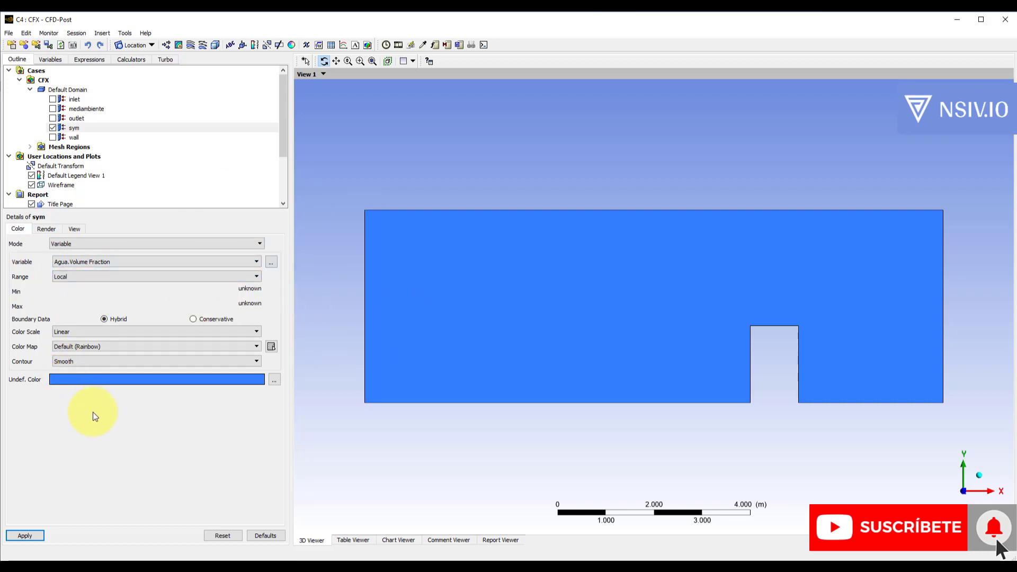
pyautogui.click(38, 536)
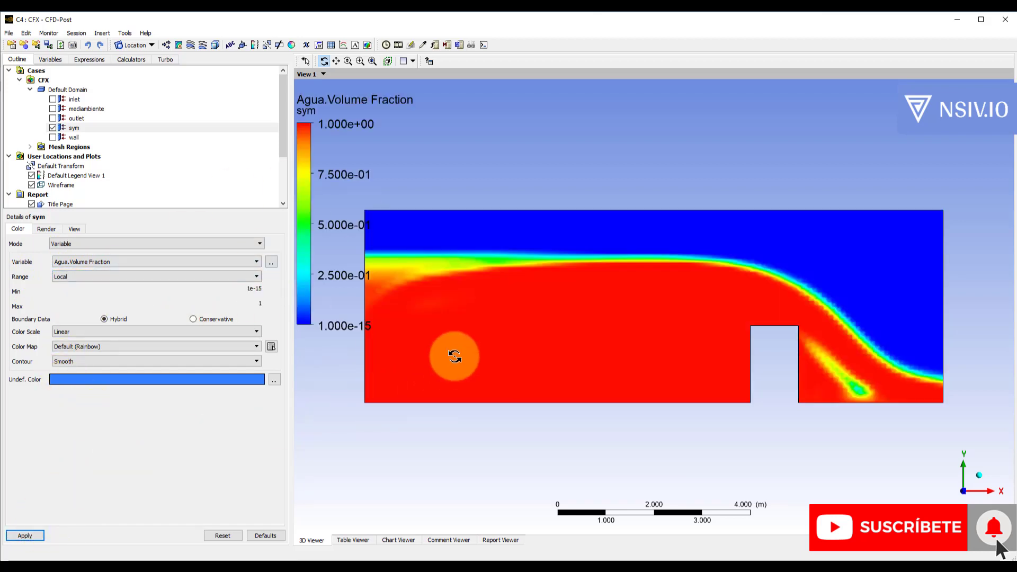
# Probe a point on the water-air interface upstream of the opening, at about X 6.24, Y 2.99, to read its height
pyautogui.scroll(-4, 607, 324)
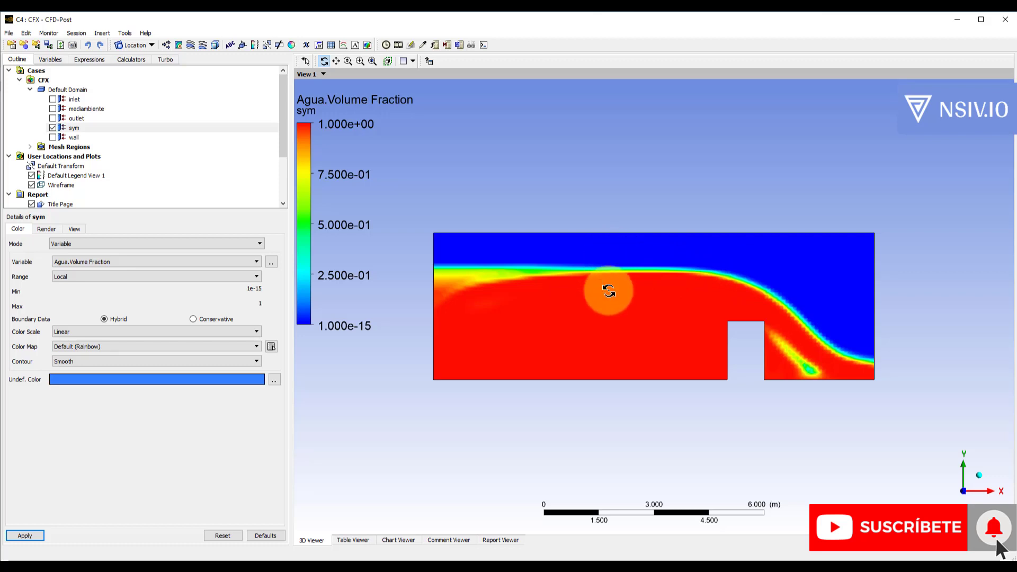
pyautogui.scroll(4, 609, 291)
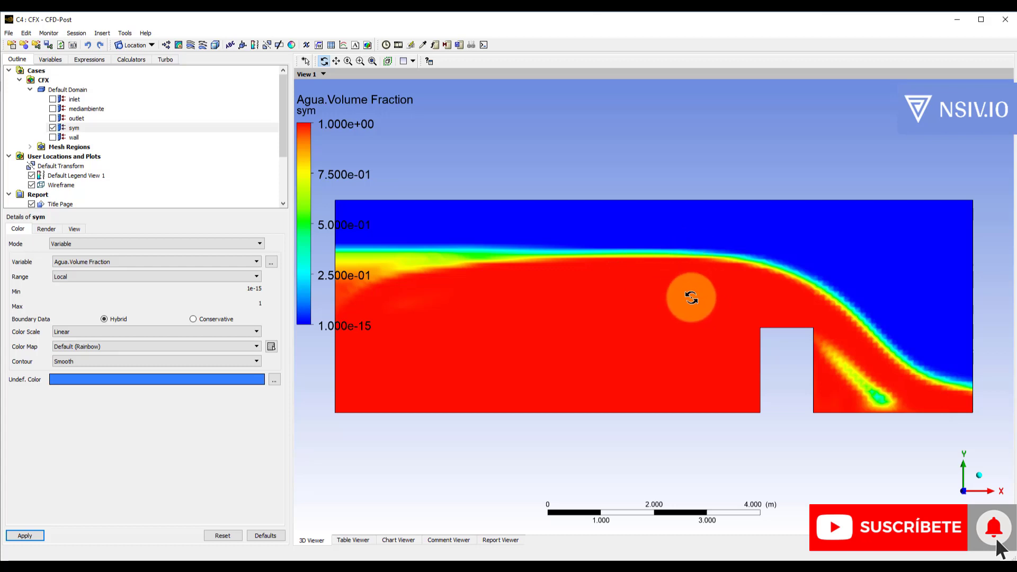
pyautogui.scroll(-2, 693, 296)
pyautogui.scroll(-1, 693, 300)
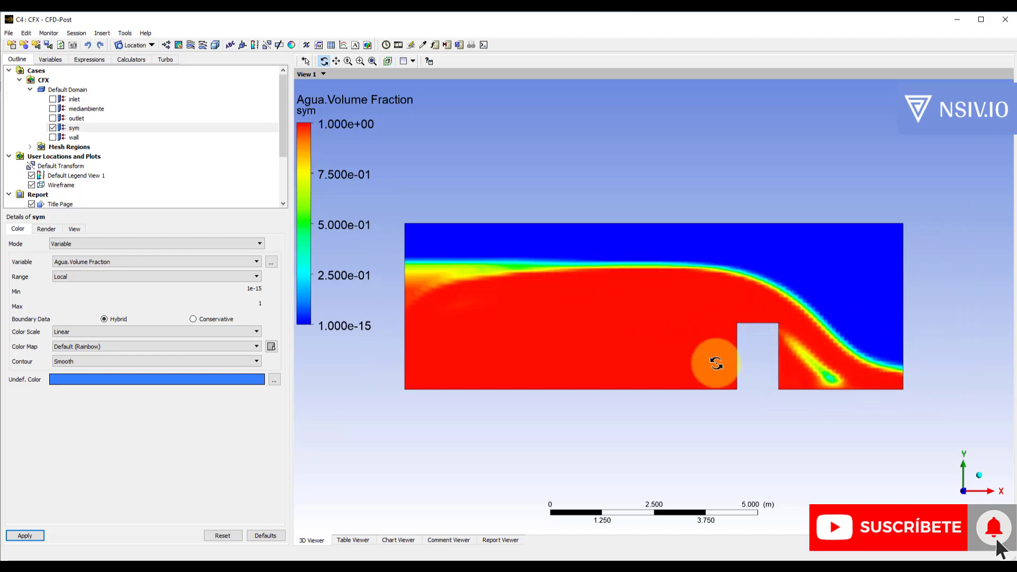
pyautogui.scroll(1, 716, 361)
pyautogui.scroll(2, 717, 360)
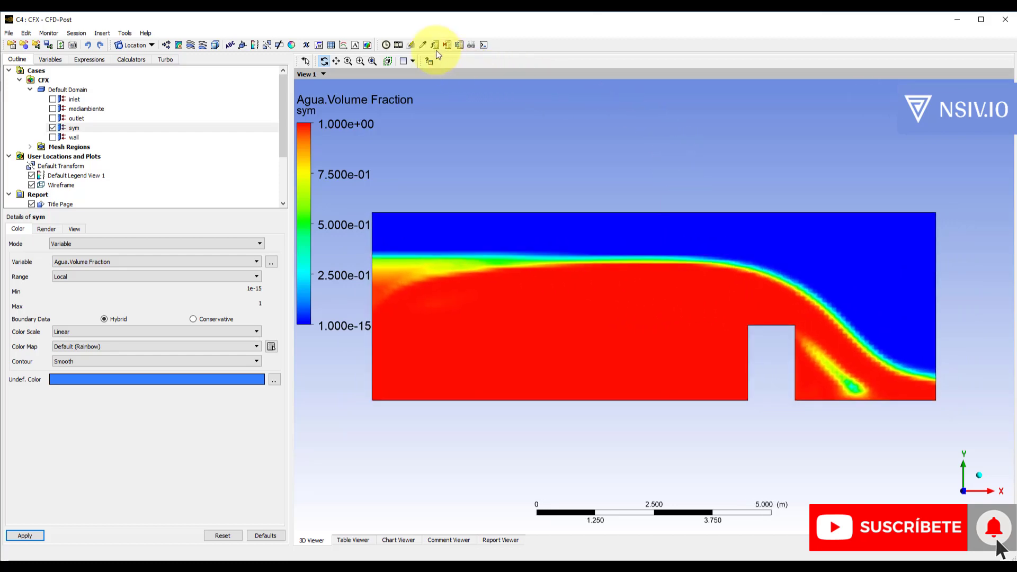
pyautogui.click(423, 45)
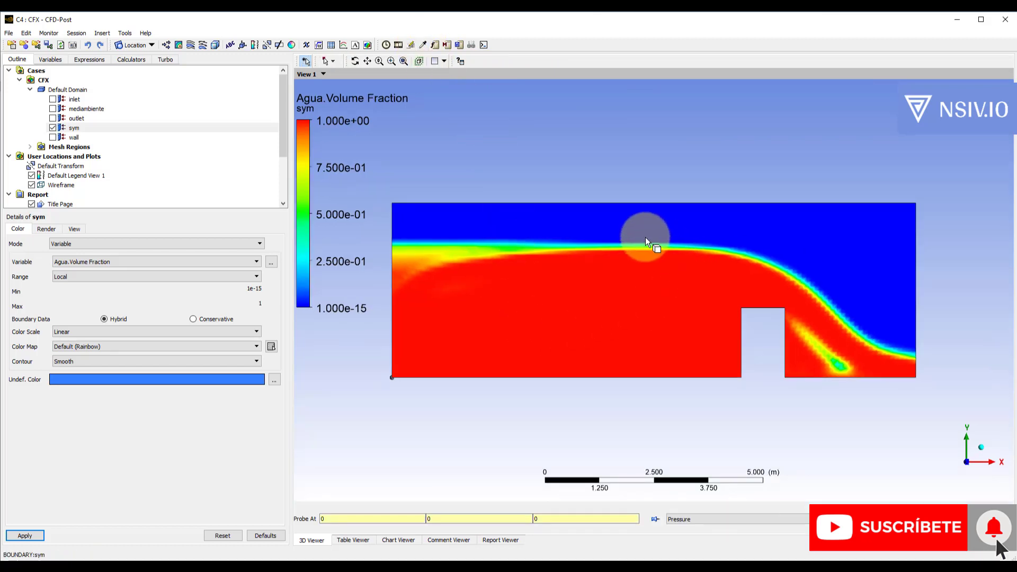
pyautogui.moveTo(624, 228); pyautogui.dragTo(713, 279, button='right')
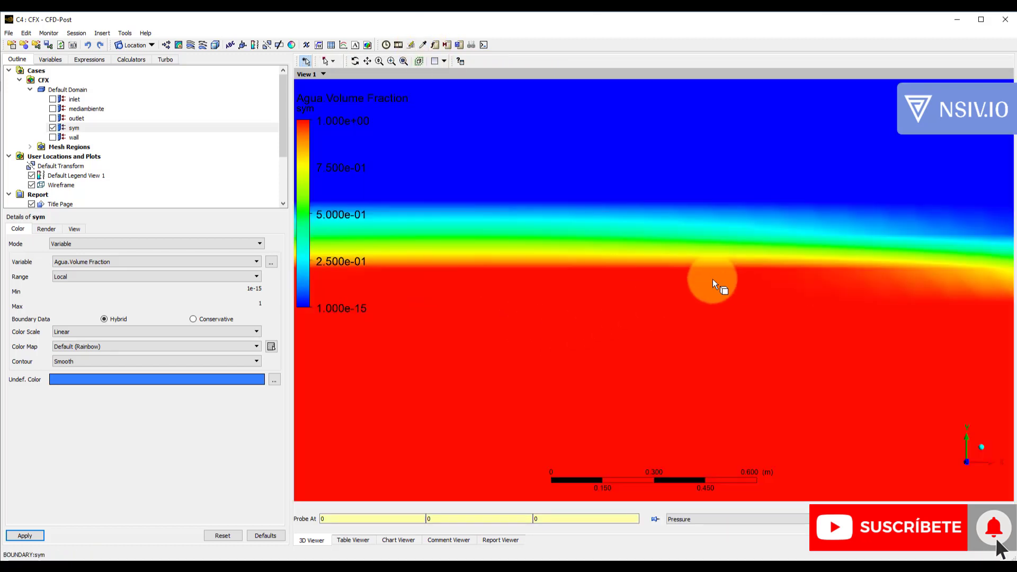
pyautogui.click(617, 236)
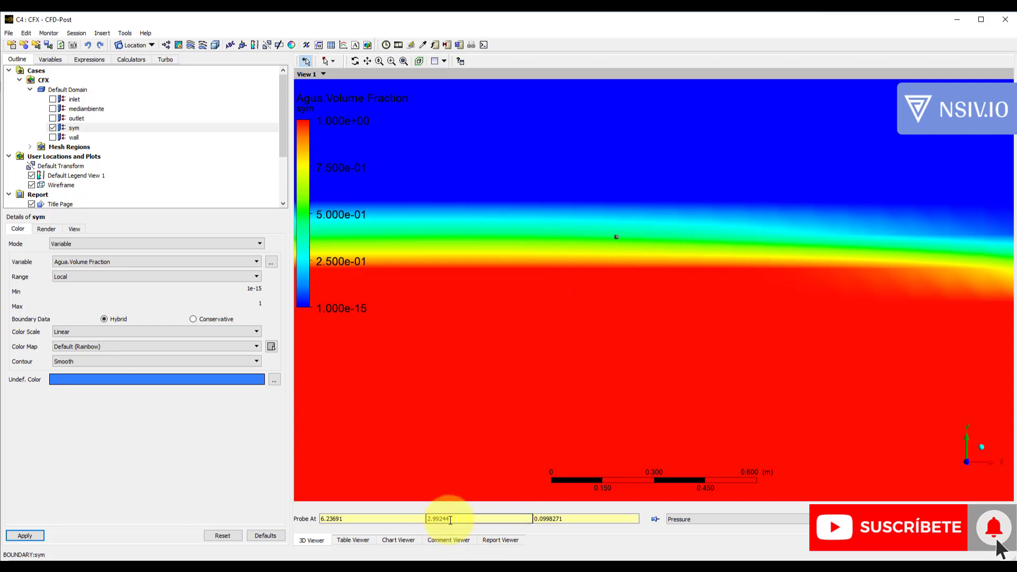
# Set the probe variable to Agua.Velocity and probe a point within the water upstream of the opening, at about X 5.28, Y 1.75
pyautogui.scroll(-3, 546, 401)
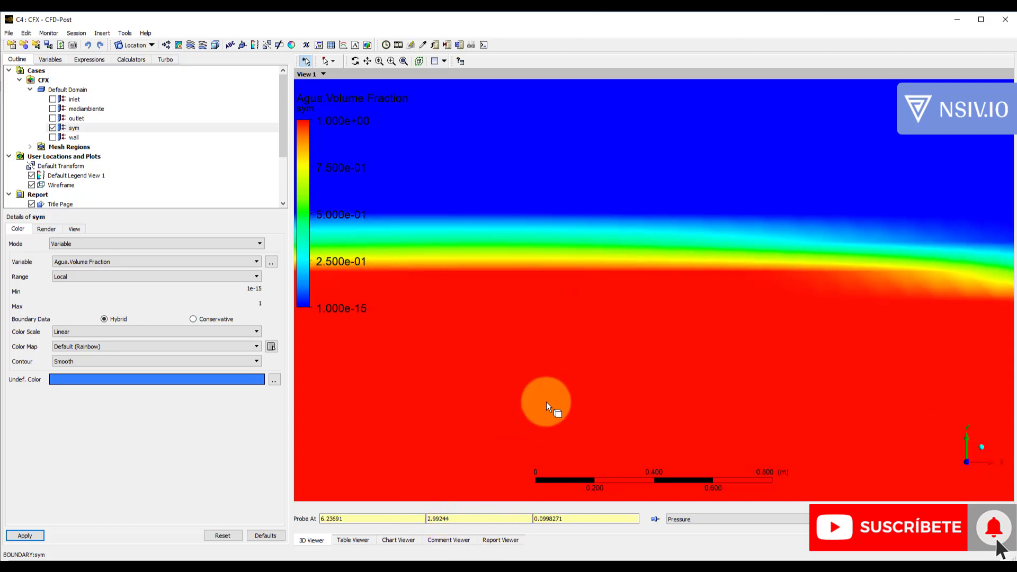
pyautogui.scroll(-2, 548, 401)
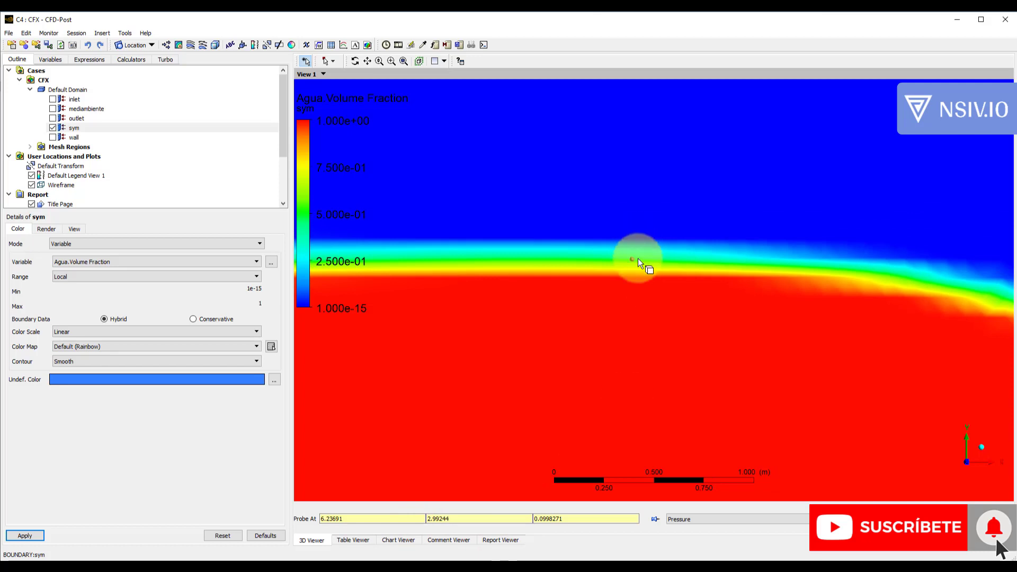
pyautogui.scroll(-2, 639, 259)
pyautogui.scroll(-5, 640, 265)
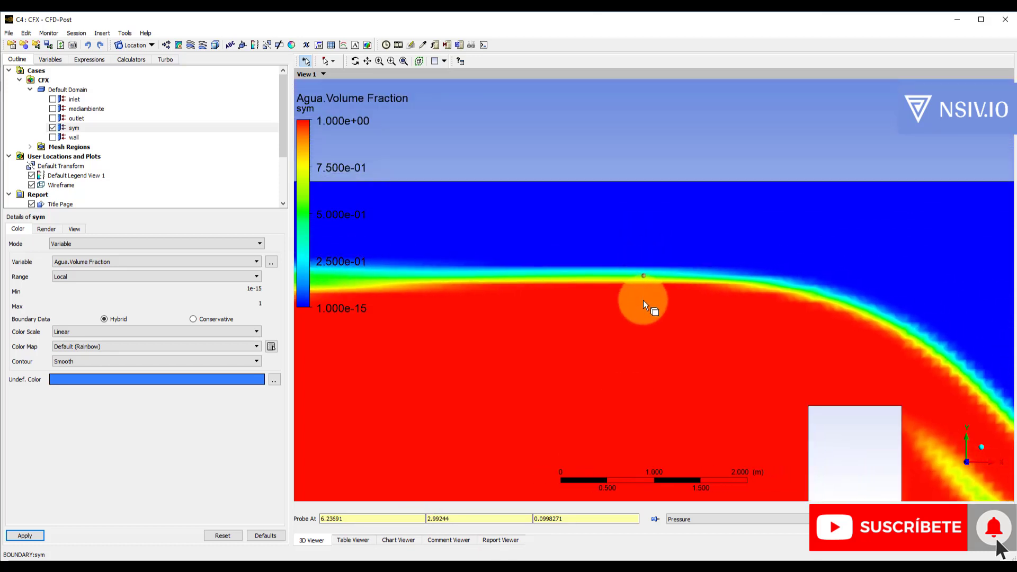
pyautogui.click(739, 519)
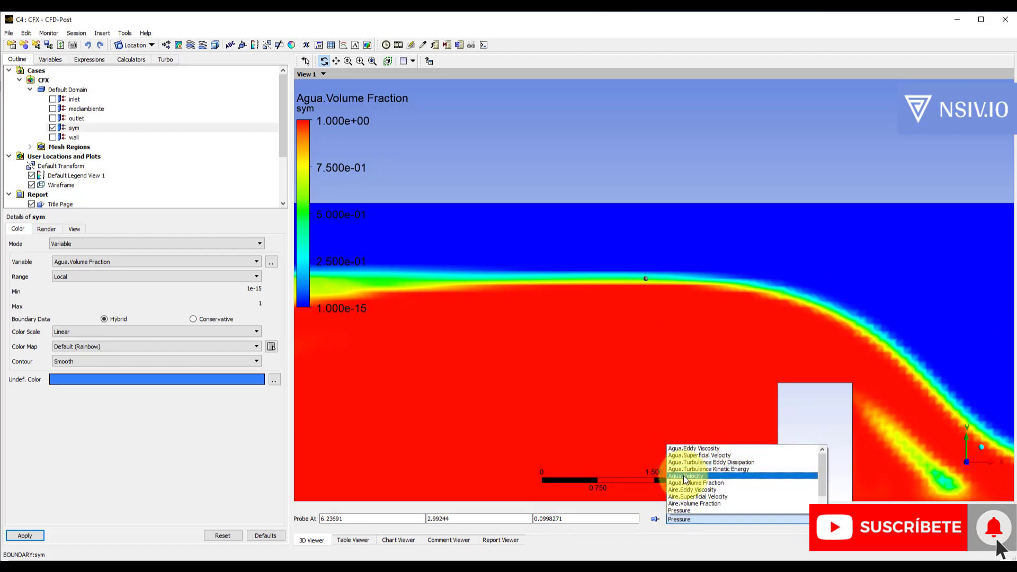
pyautogui.click(685, 476)
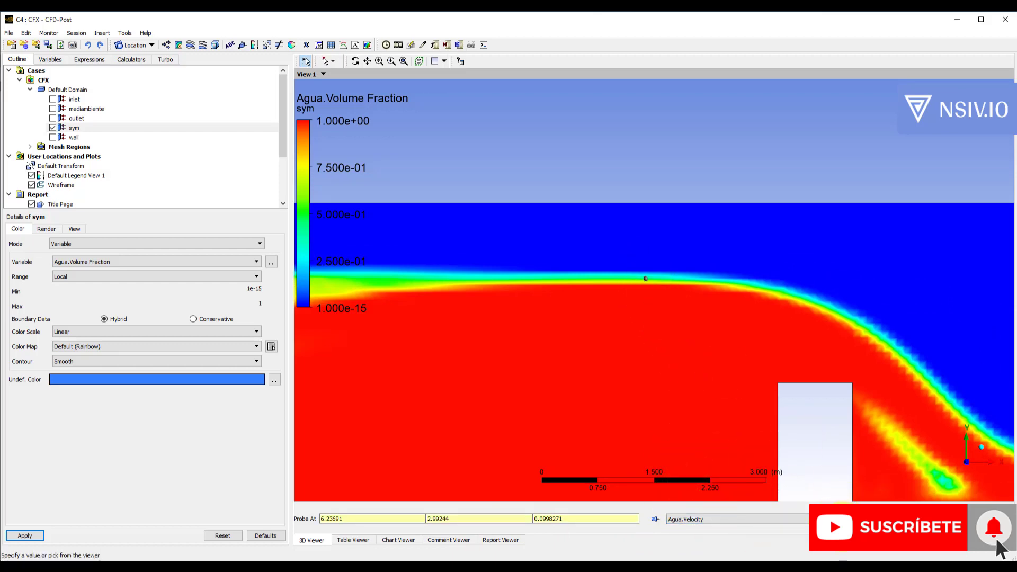
pyautogui.click(597, 349)
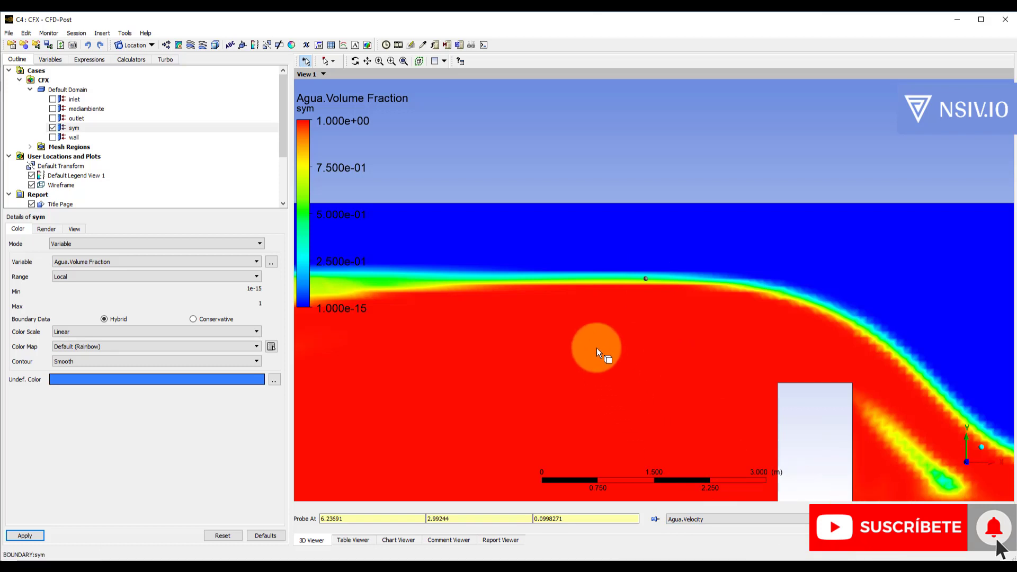
pyautogui.moveTo(596, 348); pyautogui.dragTo(595, 336)
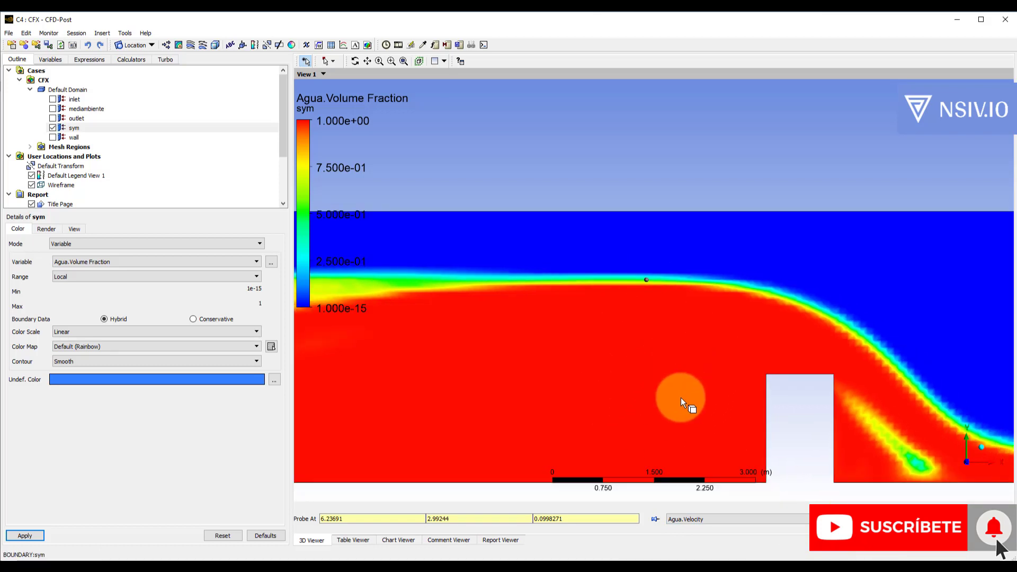
pyautogui.click(581, 364)
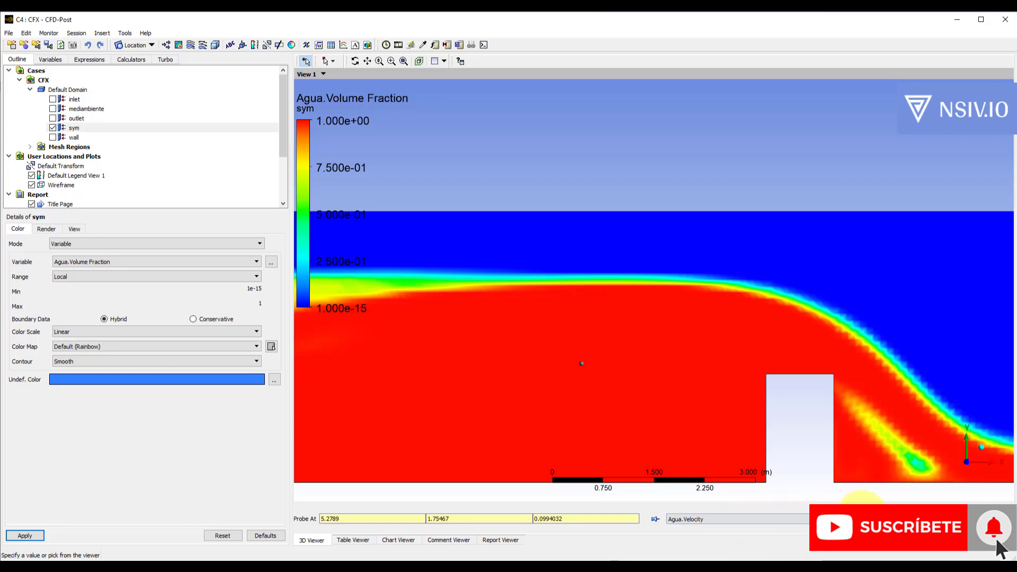
pyautogui.click(574, 375)
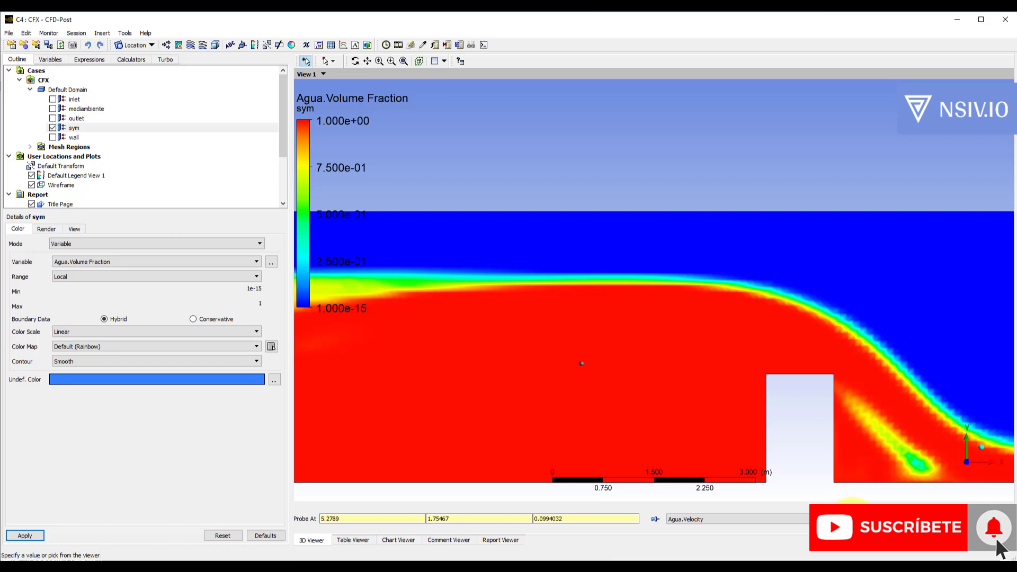
pyautogui.scroll(-4, 602, 364)
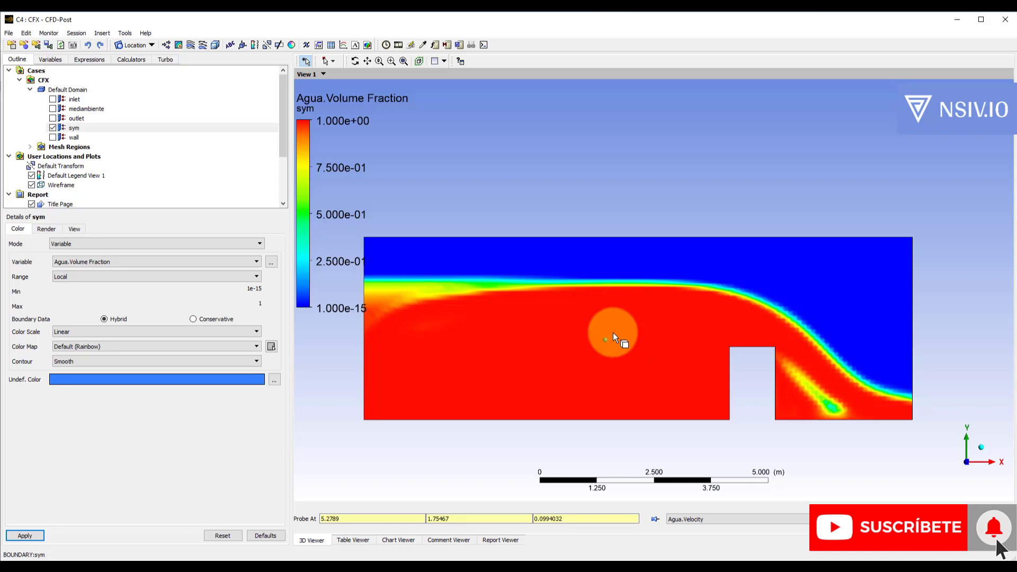
pyautogui.scroll(-1, 613, 334)
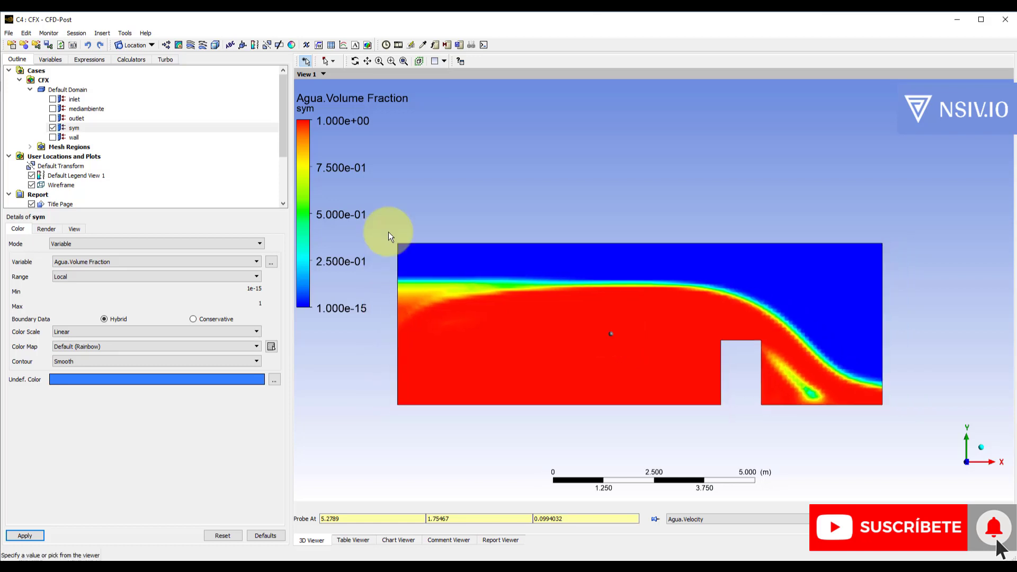